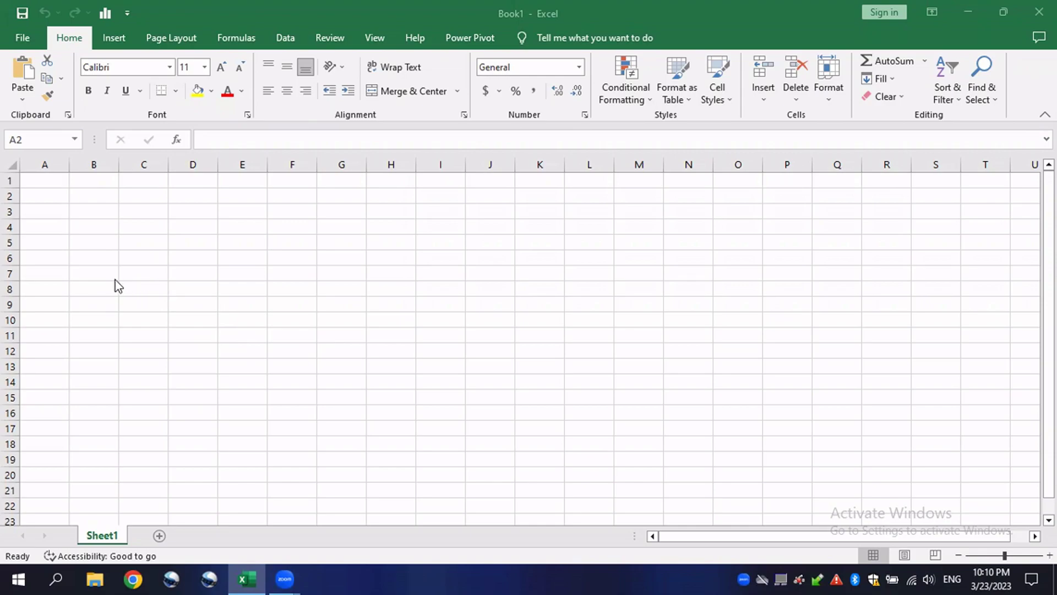
left_click(192, 241)
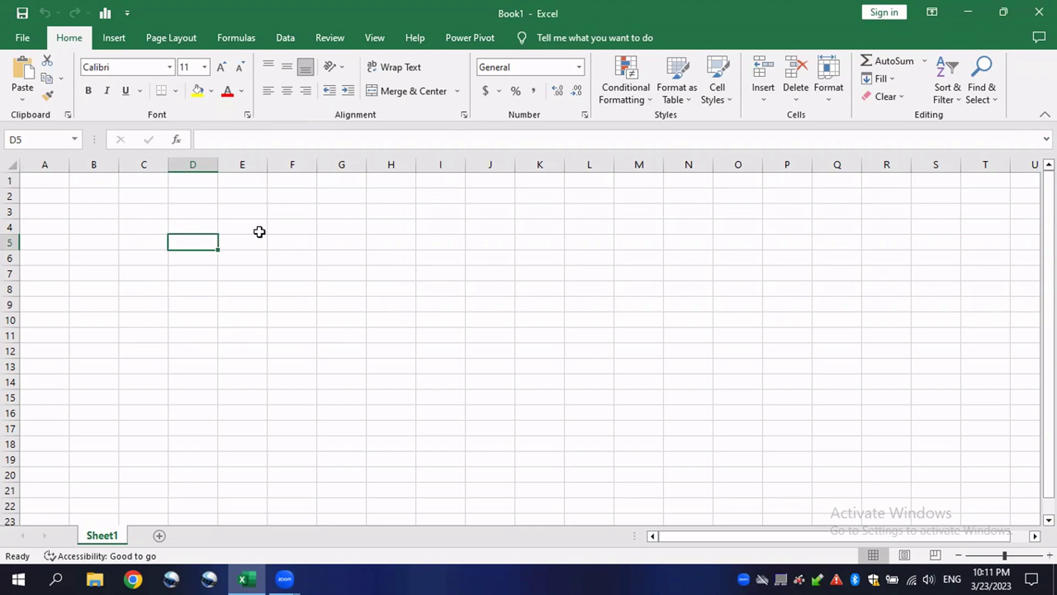
left_click(283, 222)
left_click(372, 213)
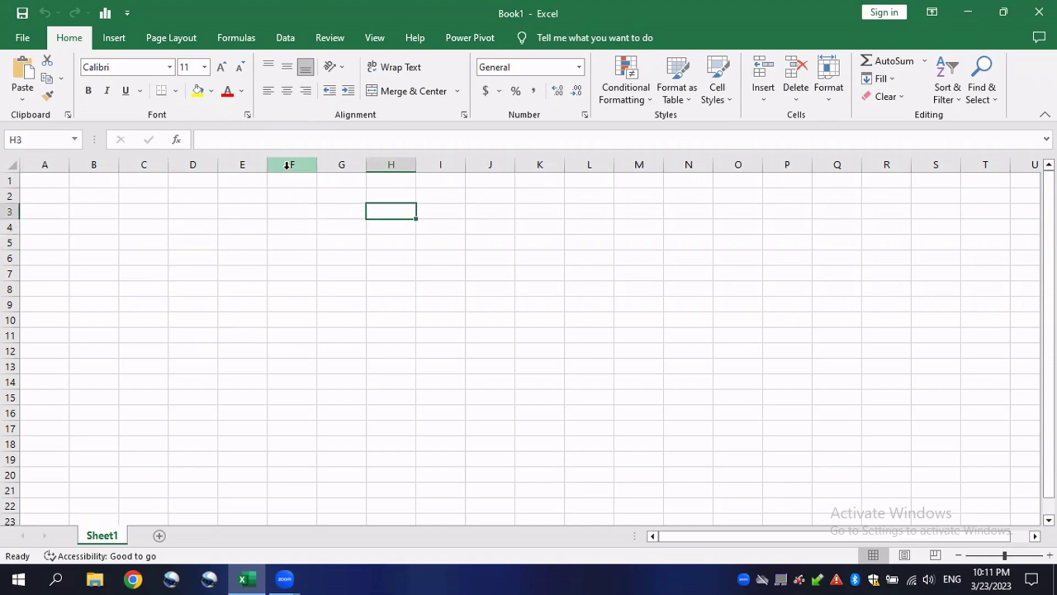
left_click(286, 162)
left_click(390, 180)
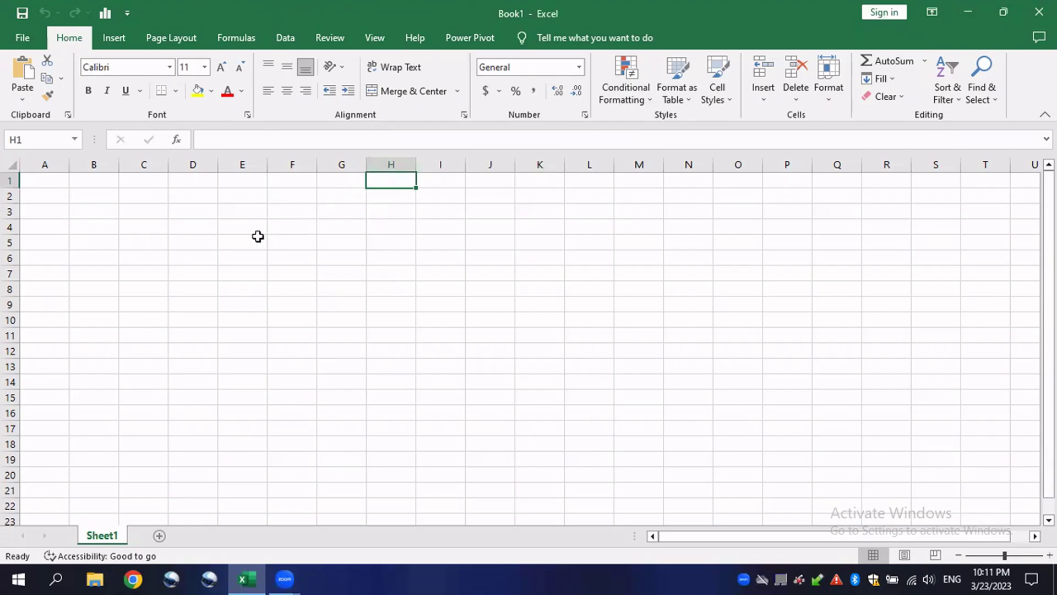
left_click(146, 211)
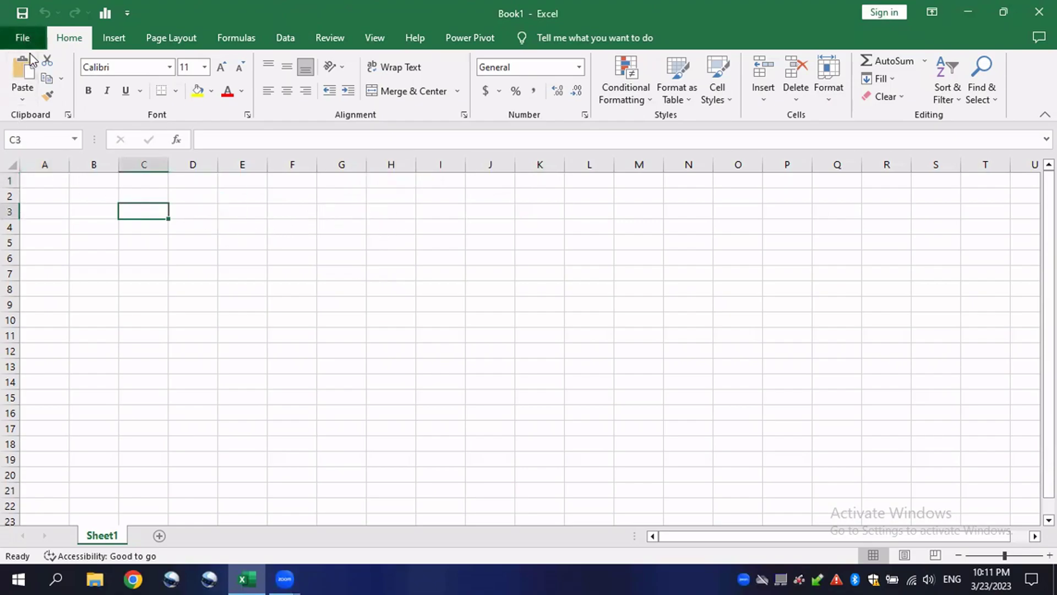
Open the recent file SampleSuperstore.txt for text import and accept Delimited as its data type.
left_click(23, 37)
left_click(292, 357)
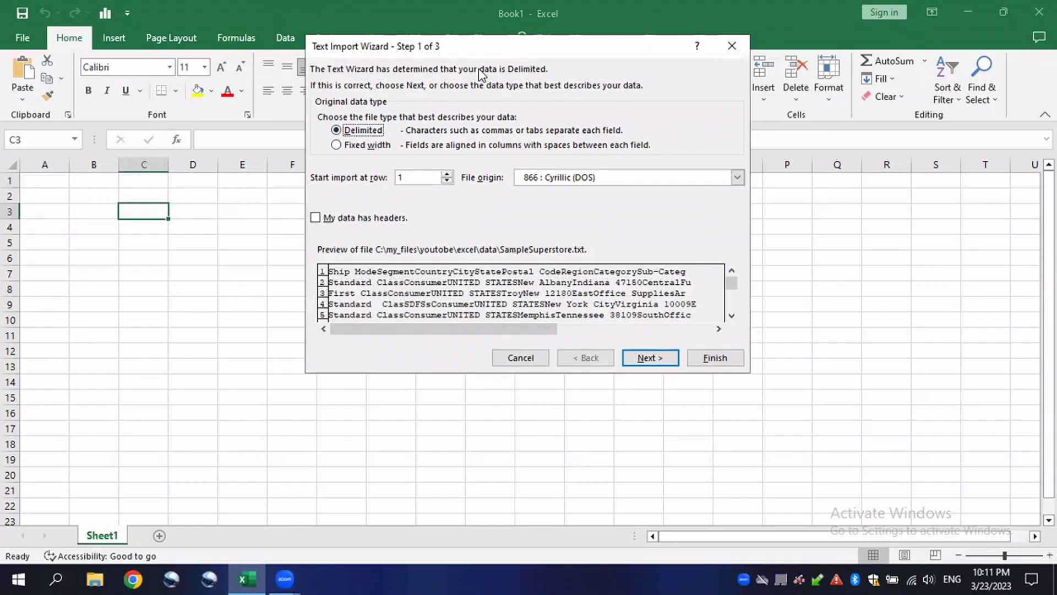
left_click_drag(497, 53, 460, 74)
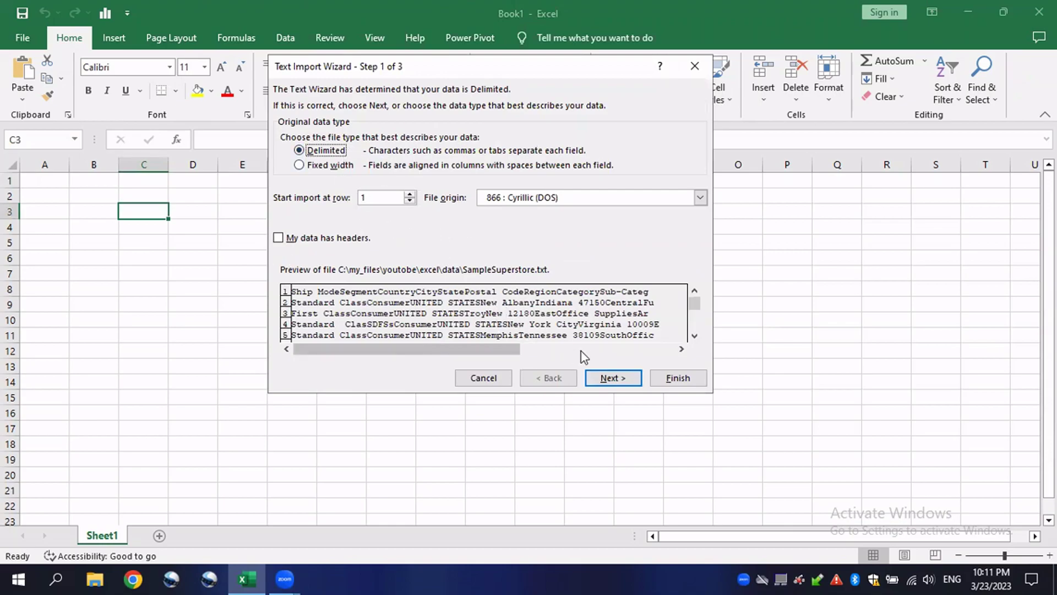
left_click(611, 377)
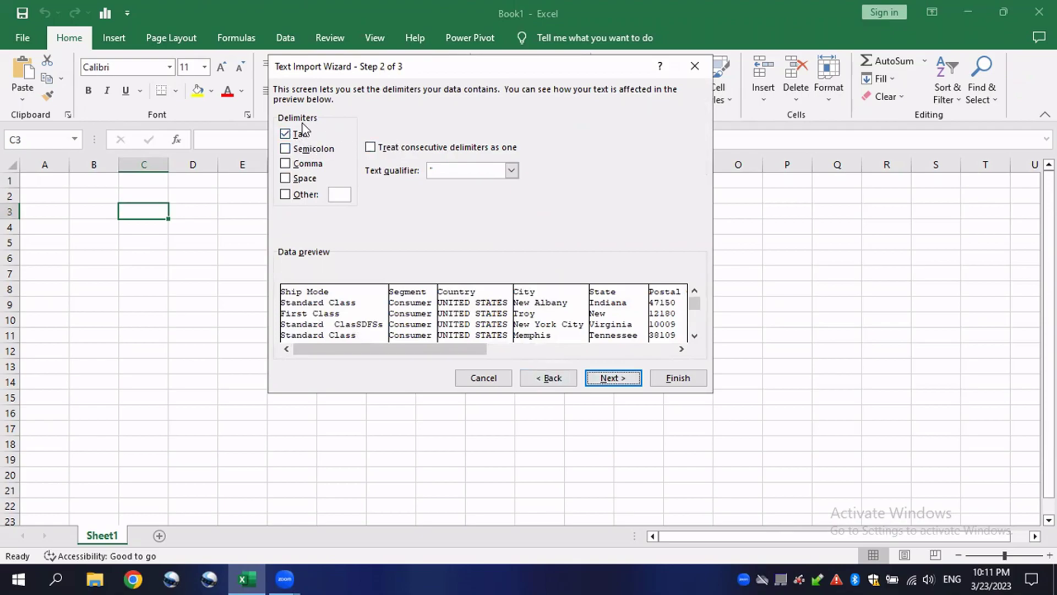
Compare the import preview without and with the Tab delimiter, and accept Tab as the only delimiter.
left_click(286, 134)
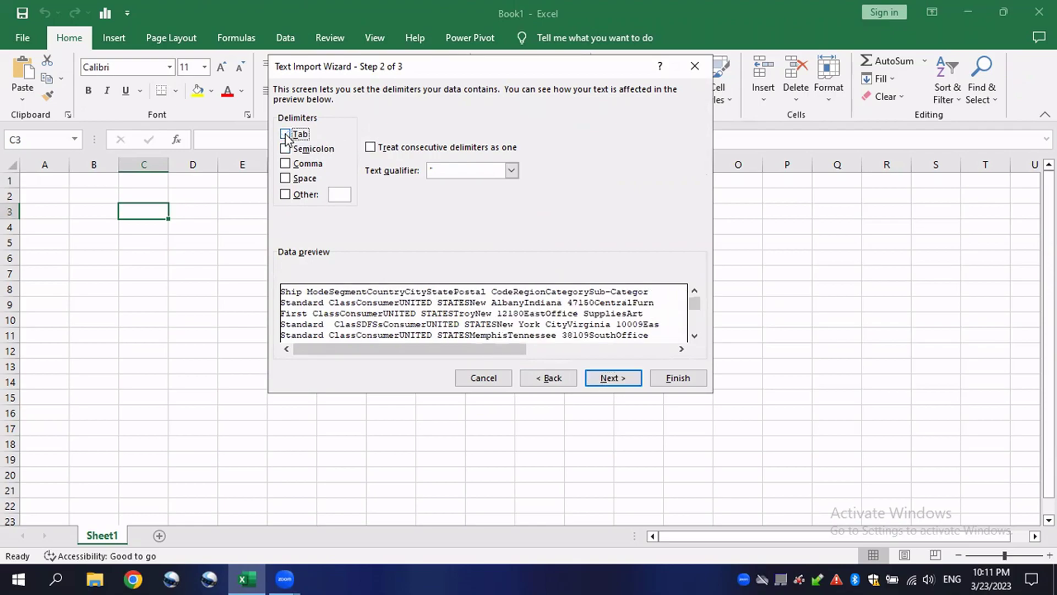
left_click(285, 134)
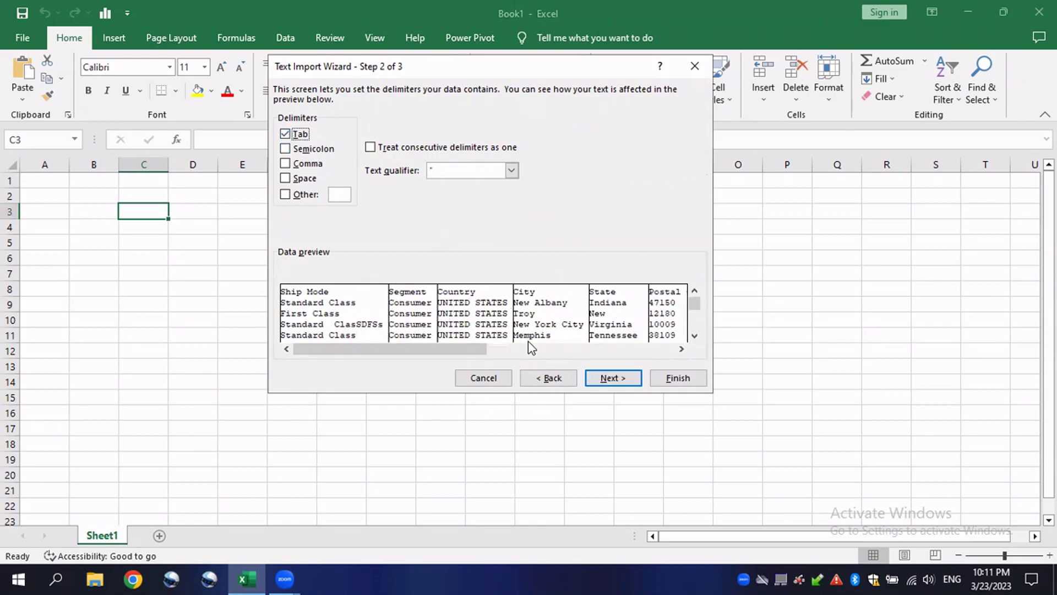
left_click(621, 382)
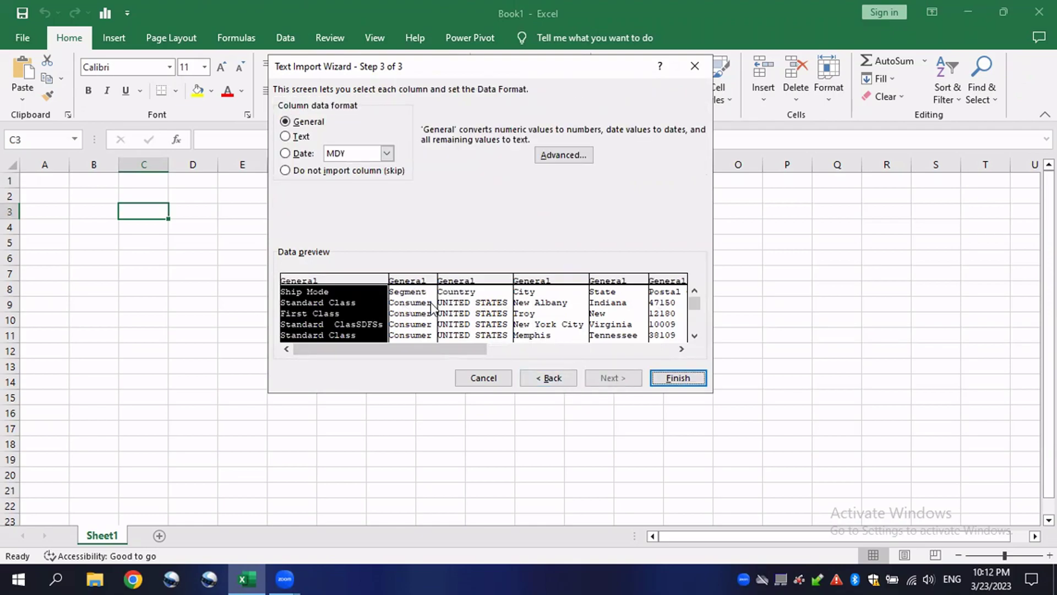
Check the first four columns in the import preview and finish the import with the General data format.
left_click(407, 315)
left_click(473, 315)
left_click(539, 315)
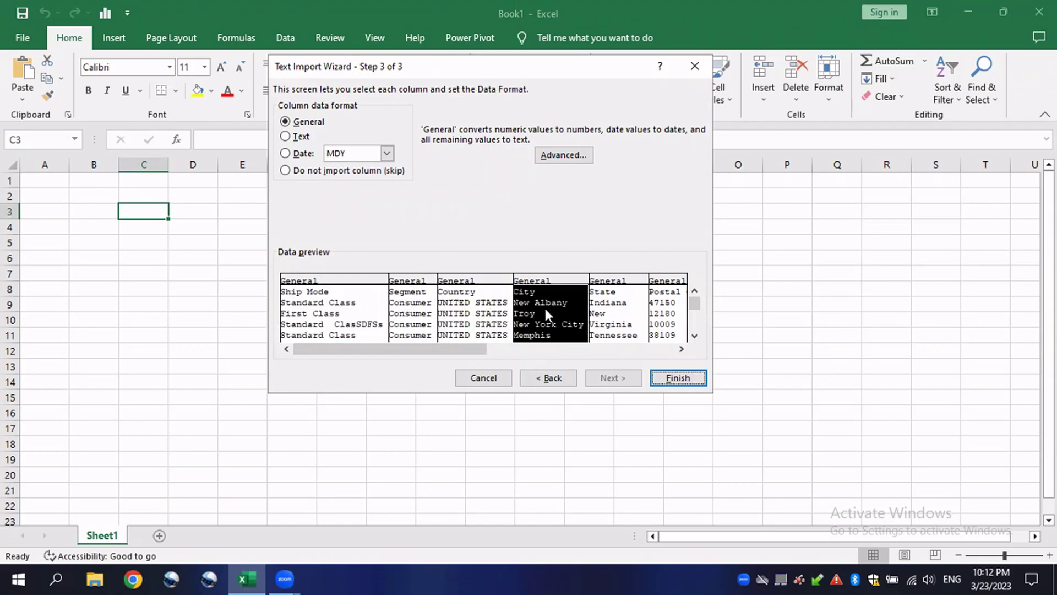
left_click(429, 318)
left_click(450, 319)
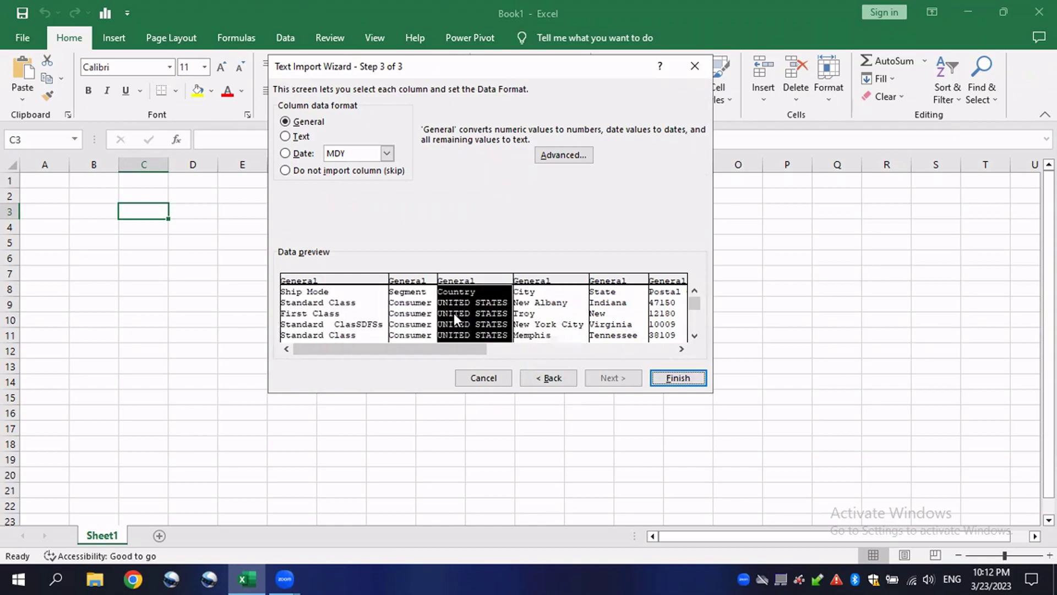
left_click(426, 318)
left_click(380, 315)
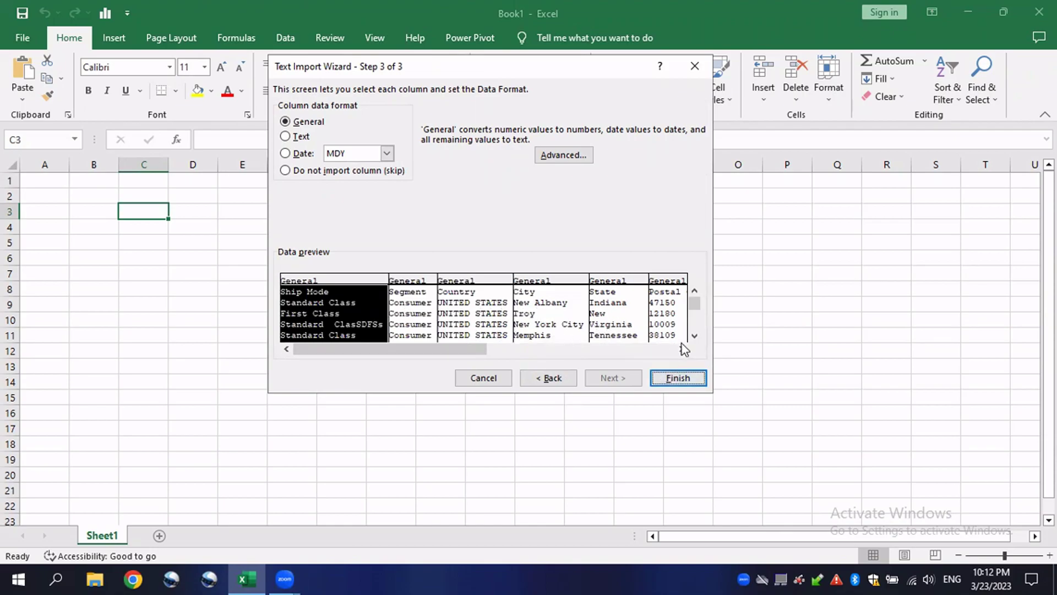
left_click(685, 378)
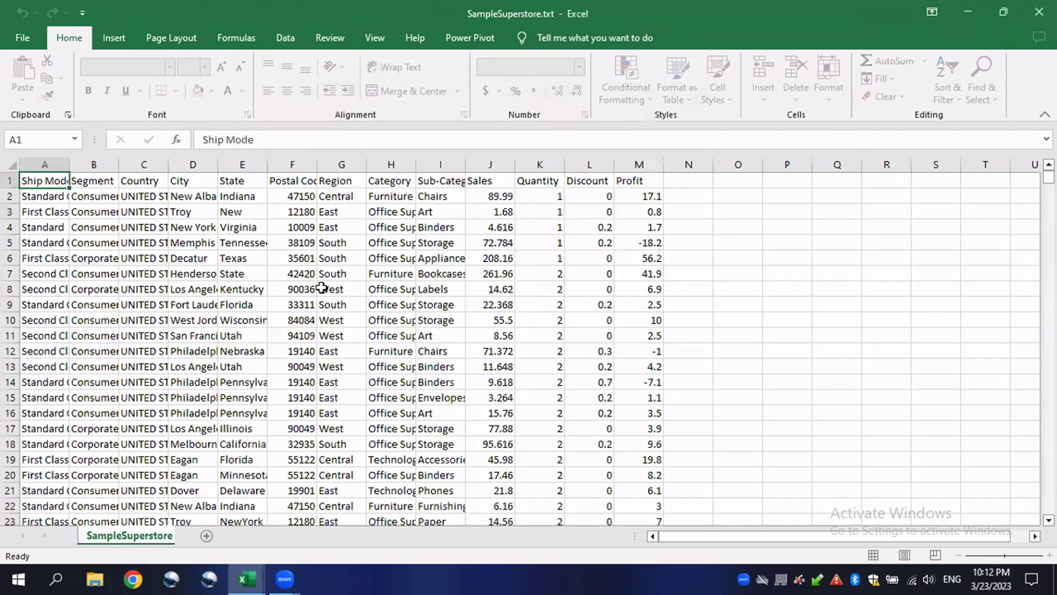
left_click(296, 261)
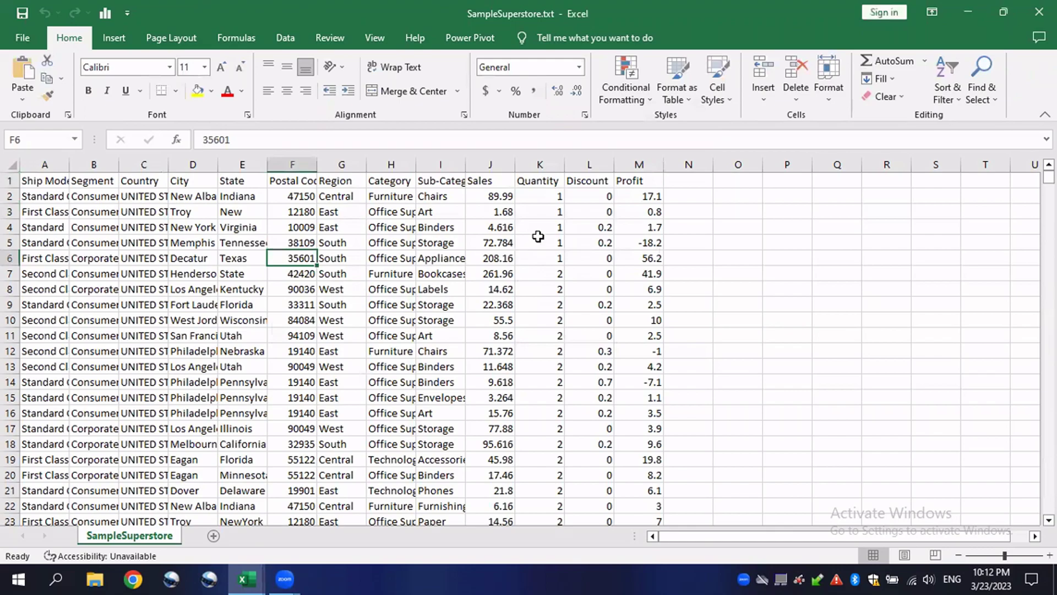
left_click_drag(638, 164, 33, 164)
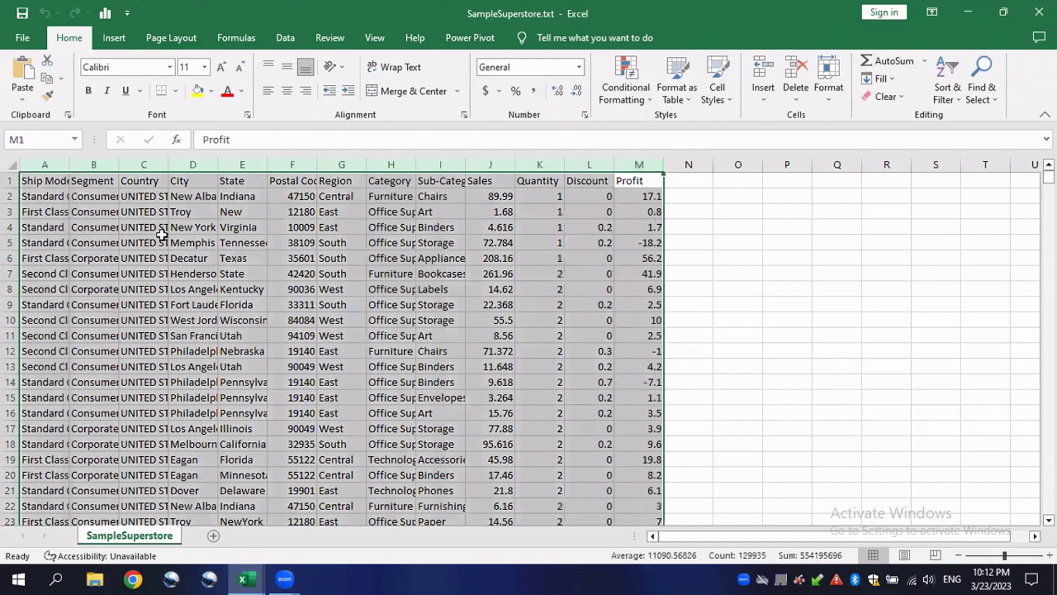
left_click(144, 242)
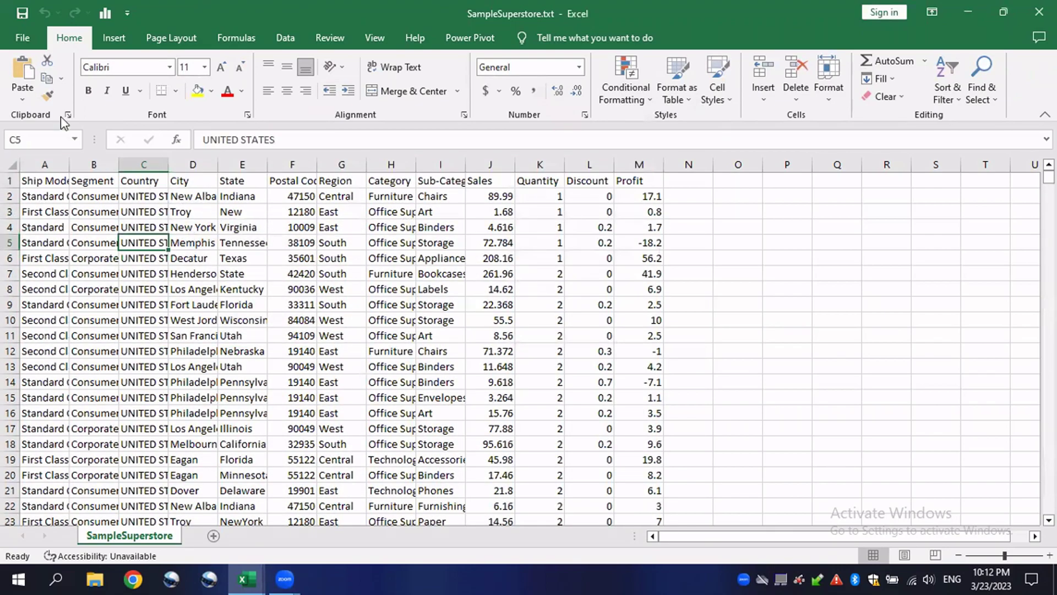
Examine the workbook and worksheet display settings in the advanced program options, and close the options without changing anything.
left_click(22, 38)
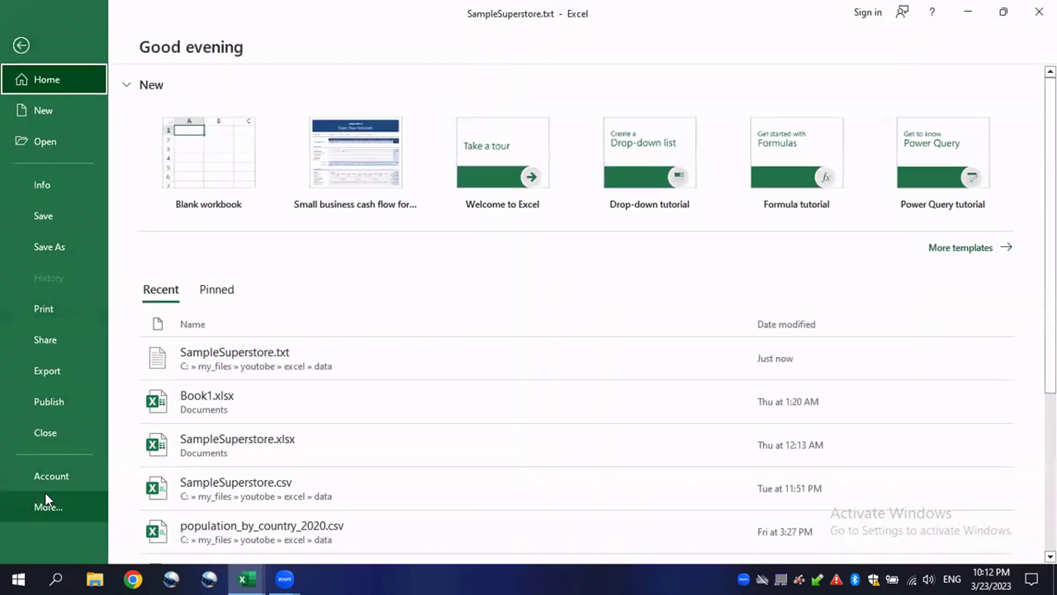
left_click(49, 505)
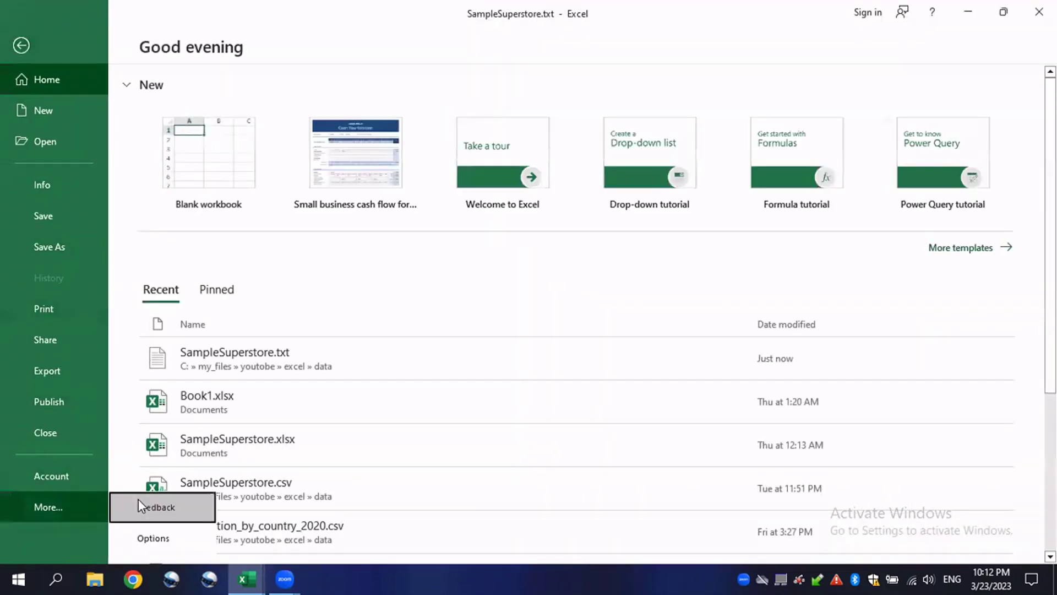
left_click(158, 543)
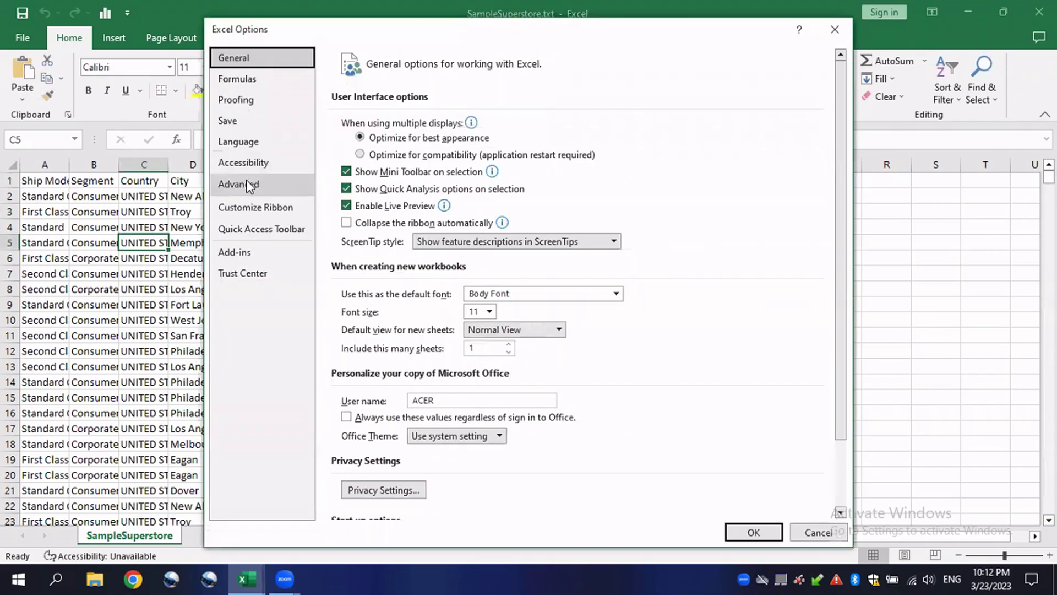
left_click(245, 188)
scroll(439, 366, "down", 10)
scroll(443, 366, "down", 8)
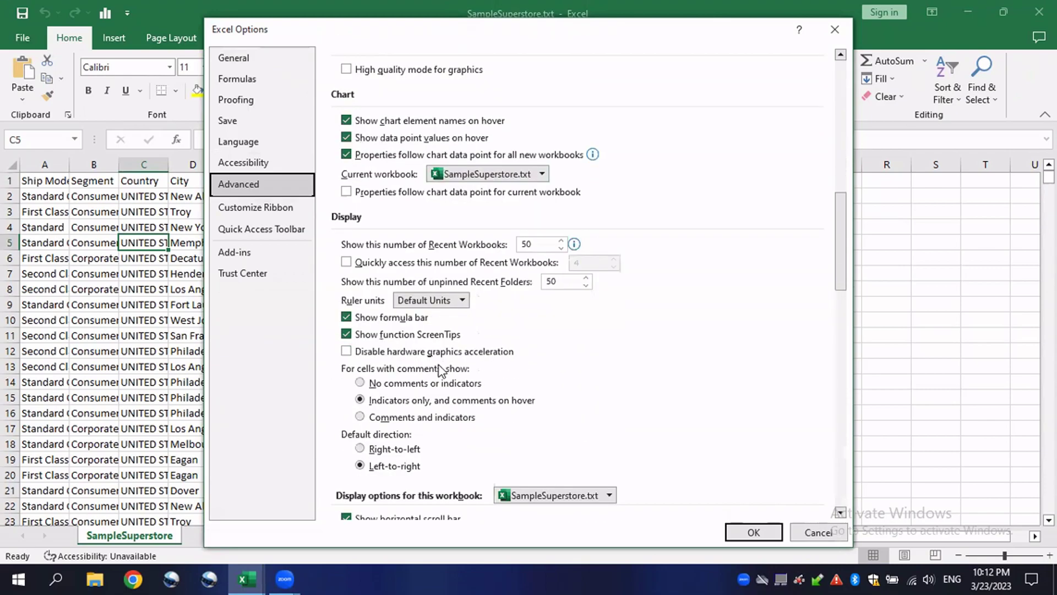
scroll(489, 354, "down", 1)
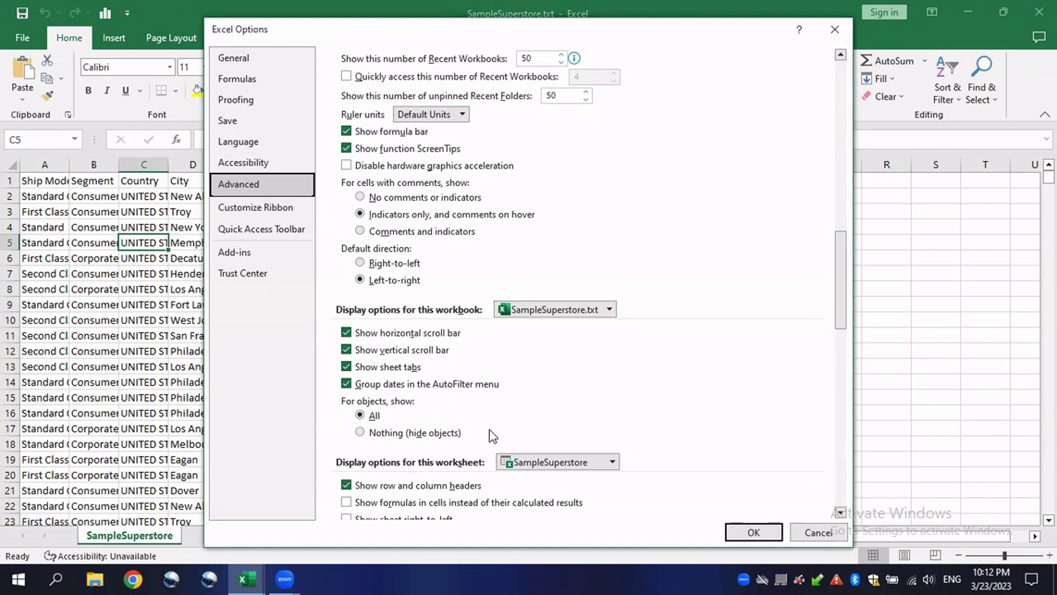
left_click_drag(564, 30, 507, 19)
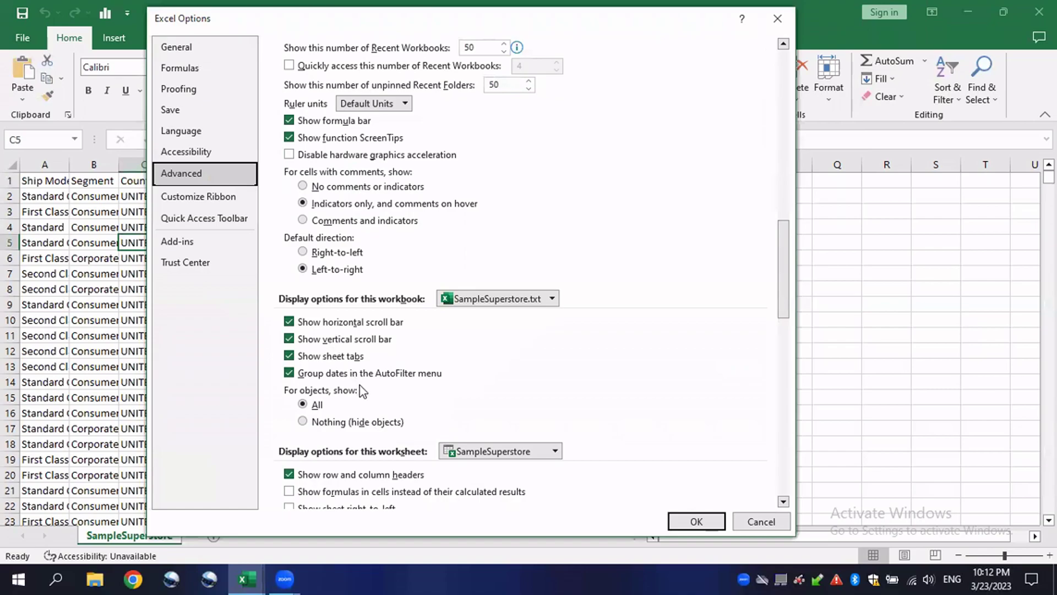
left_click(777, 18)
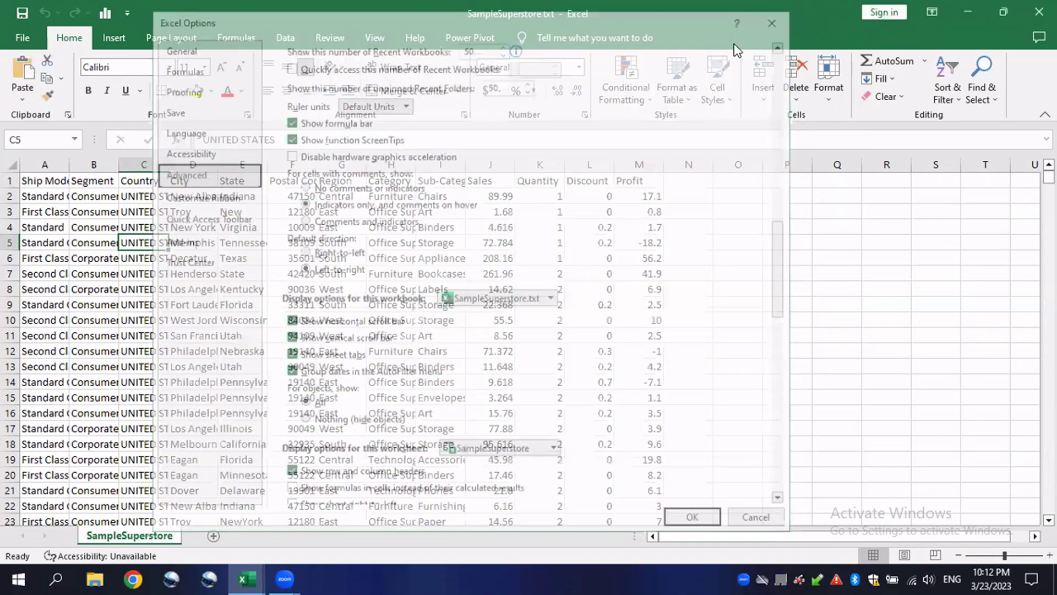
Auto-fit the widths of columns A through M to their contents.
left_click(347, 274)
left_click(445, 242)
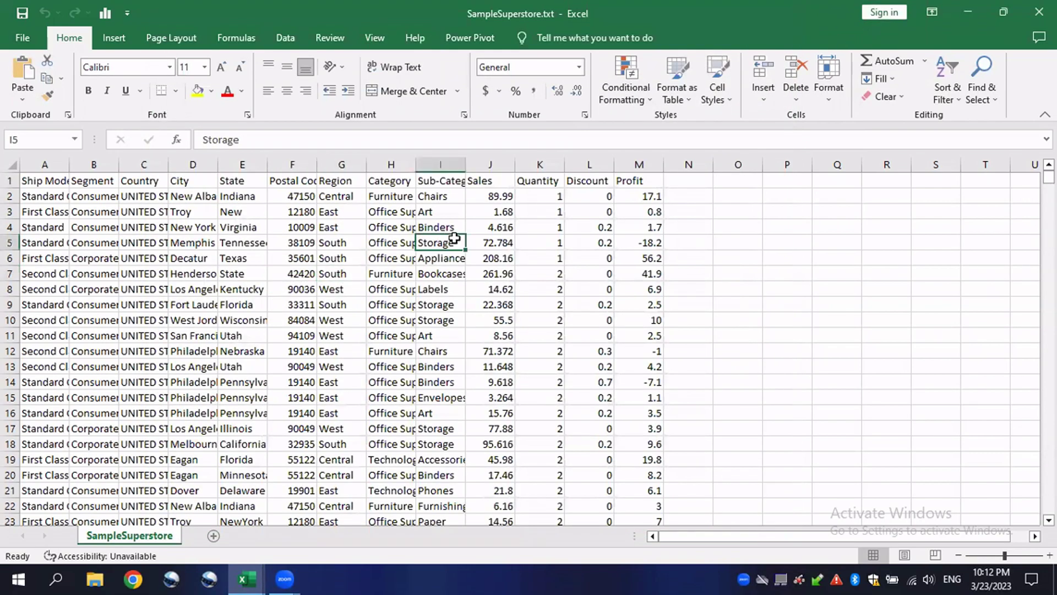
left_click_drag(637, 164, 6, 202)
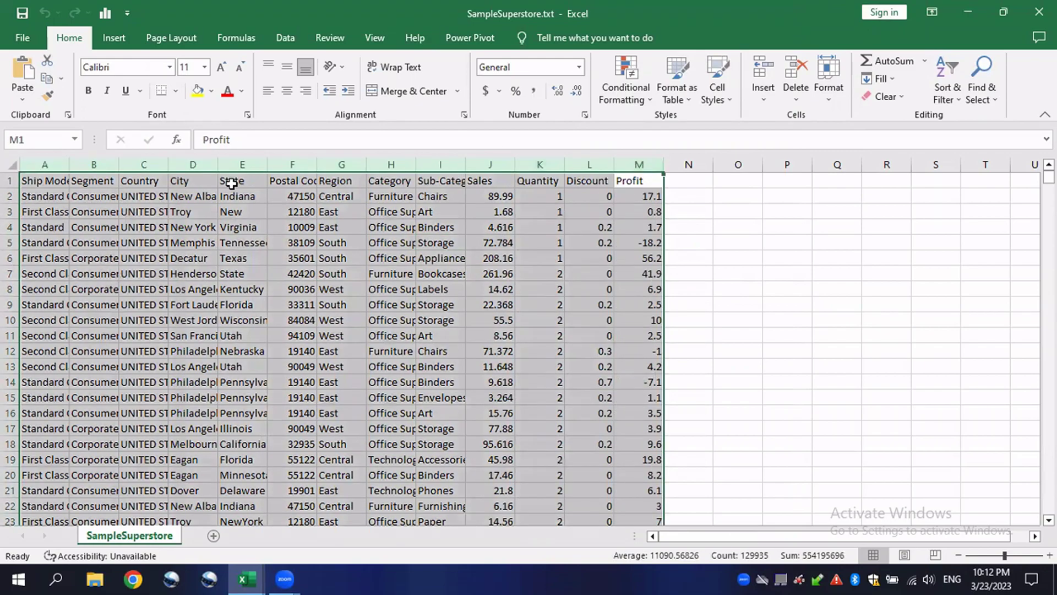
left_click_drag(633, 165, 7, 176)
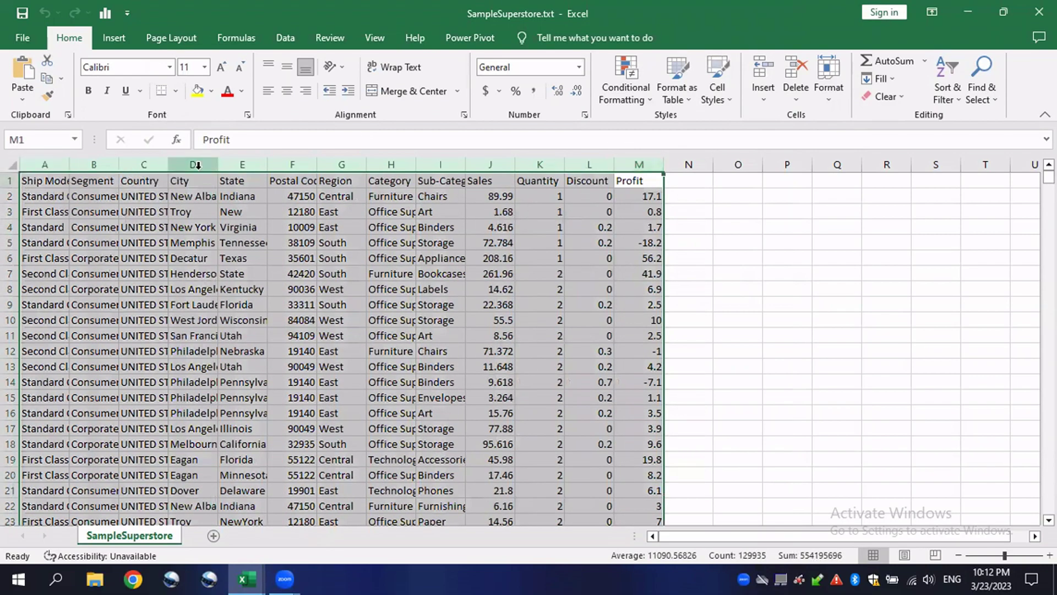
double_click(270, 166)
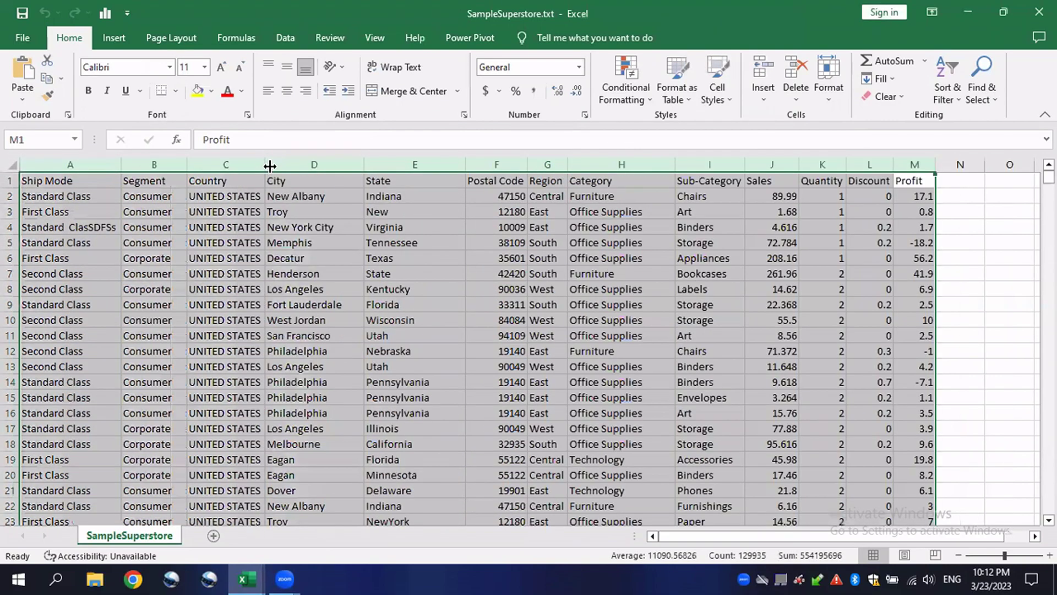
Look through the imported rows down to about row 107, and check the blank column N beside Profit.
left_click(474, 276)
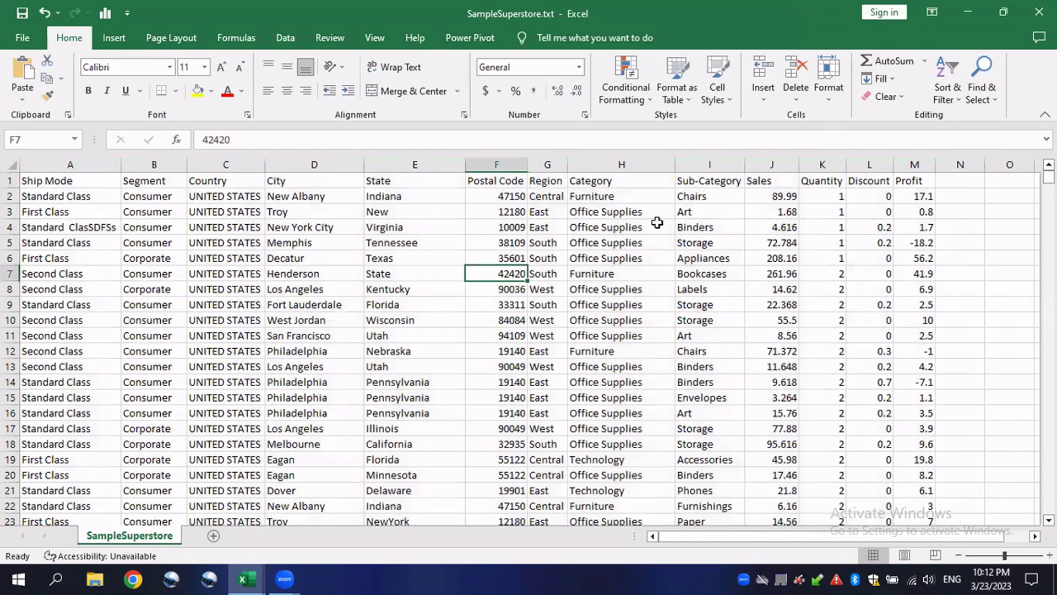
left_click(633, 275)
scroll(380, 318, "down", 10)
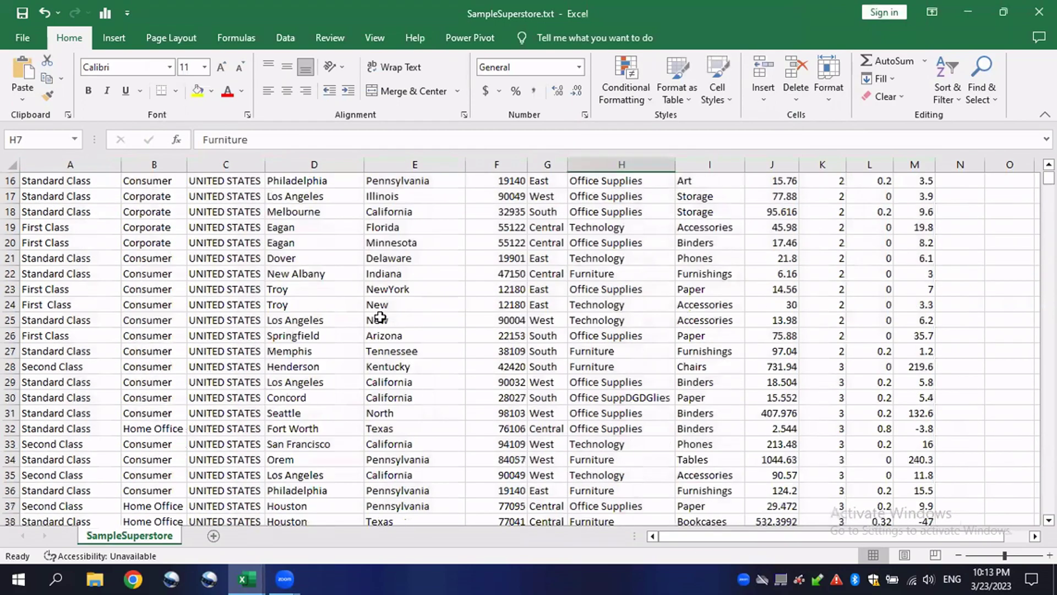
scroll(380, 317, "down", 13)
scroll(436, 334, "up", 8)
scroll(435, 334, "down", 17)
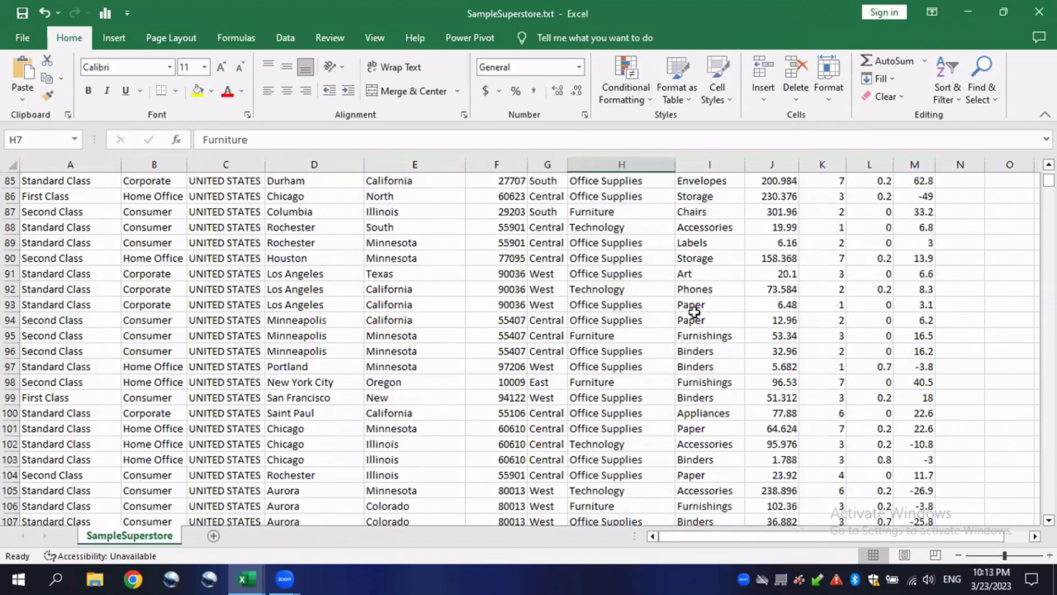
scroll(622, 324, "up", 19)
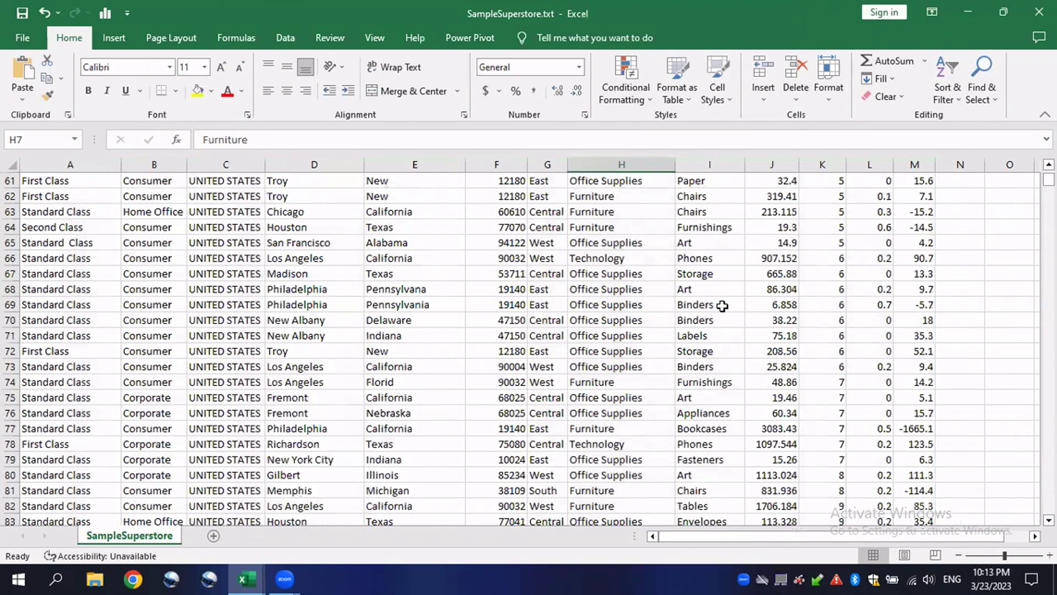
scroll(834, 275, "up", 13)
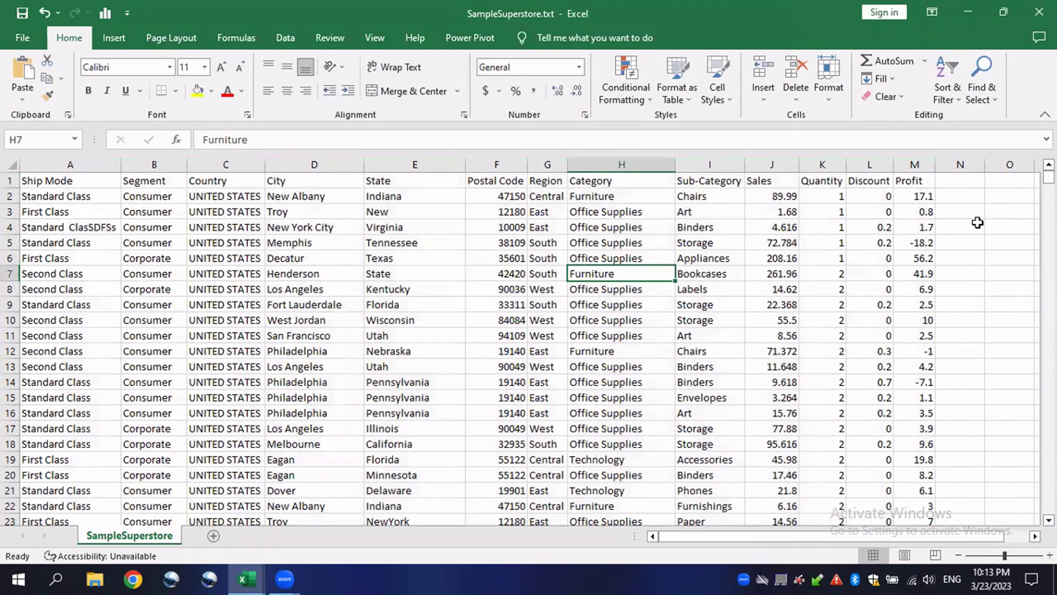
left_click(956, 182)
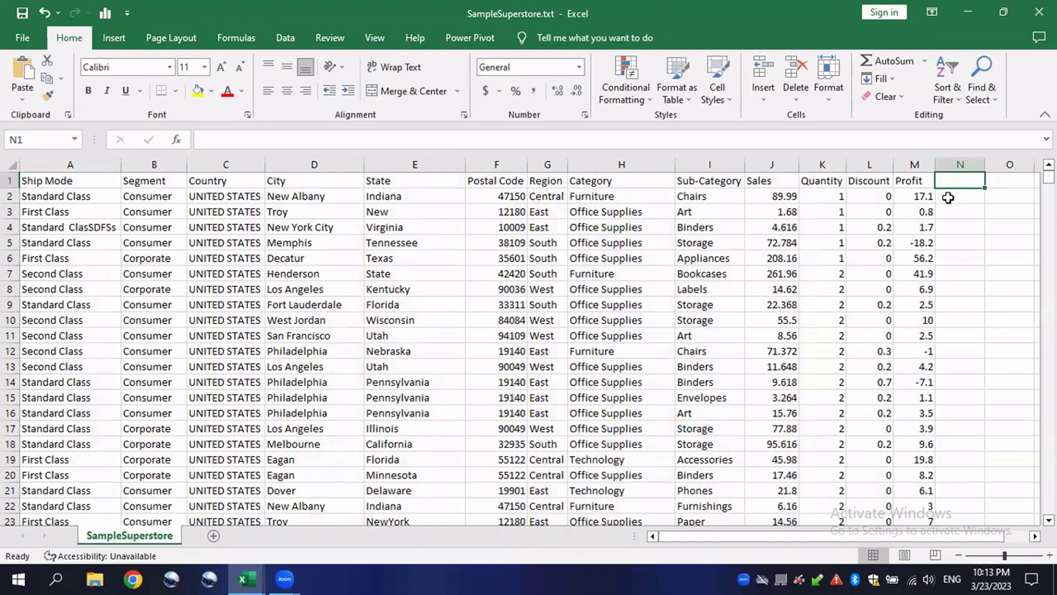
left_click(952, 232)
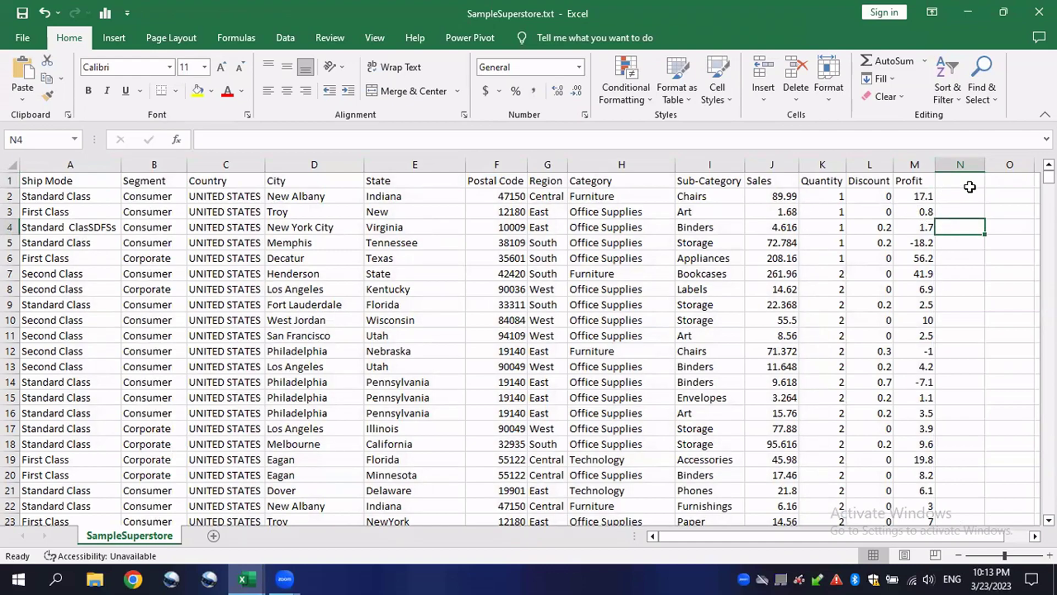
Add the header "Date" in cell N1, beside the Profit column.
left_click(953, 182)
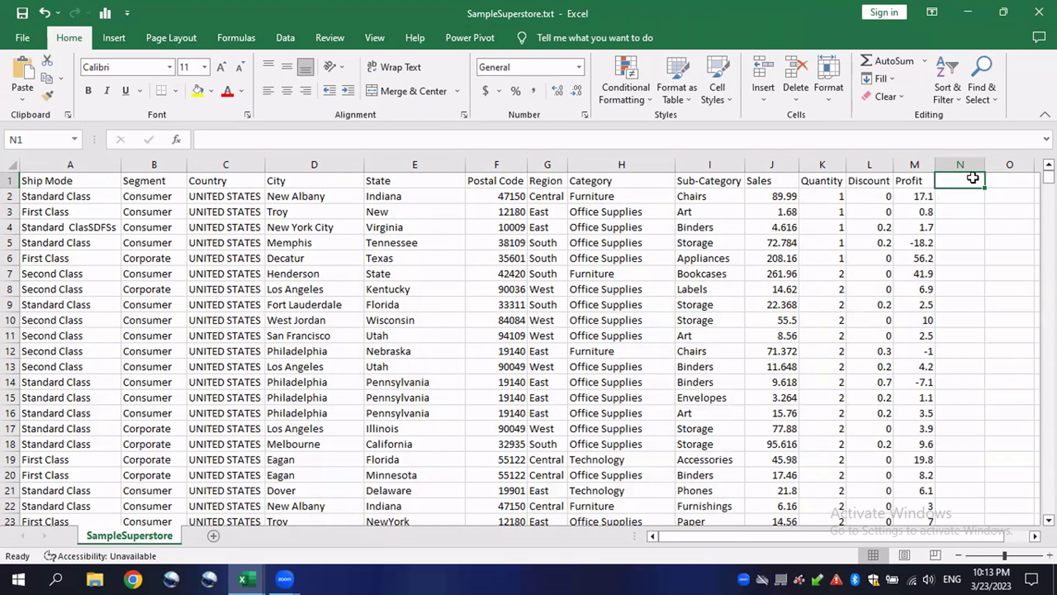
left_click(944, 208)
left_click(944, 182)
type("Date")
key("Return")
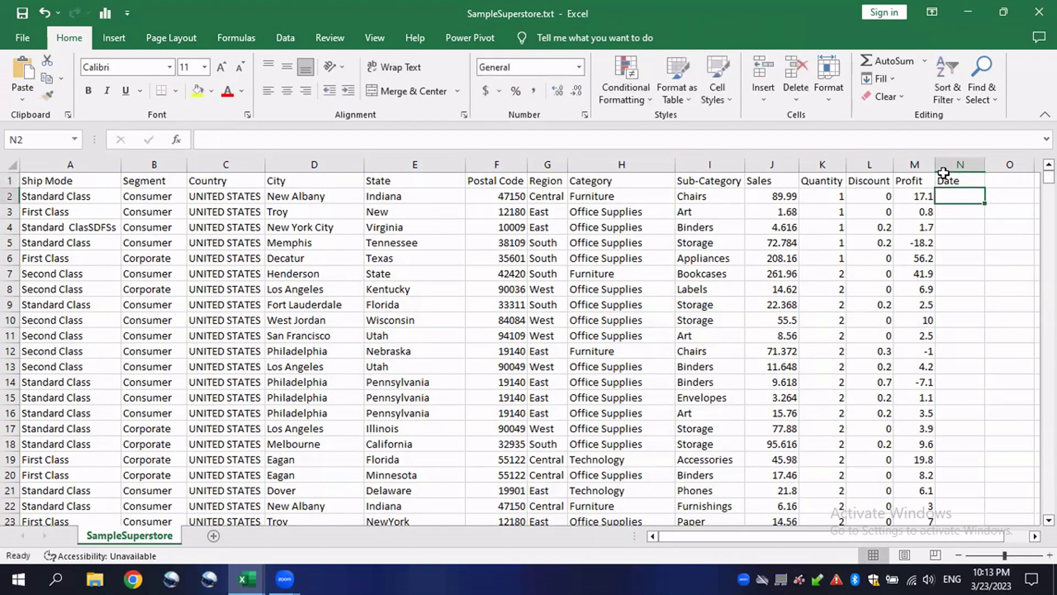
Go to the last filled cell of the Profit column to find where the data ends.
scroll(954, 263, "down", 2)
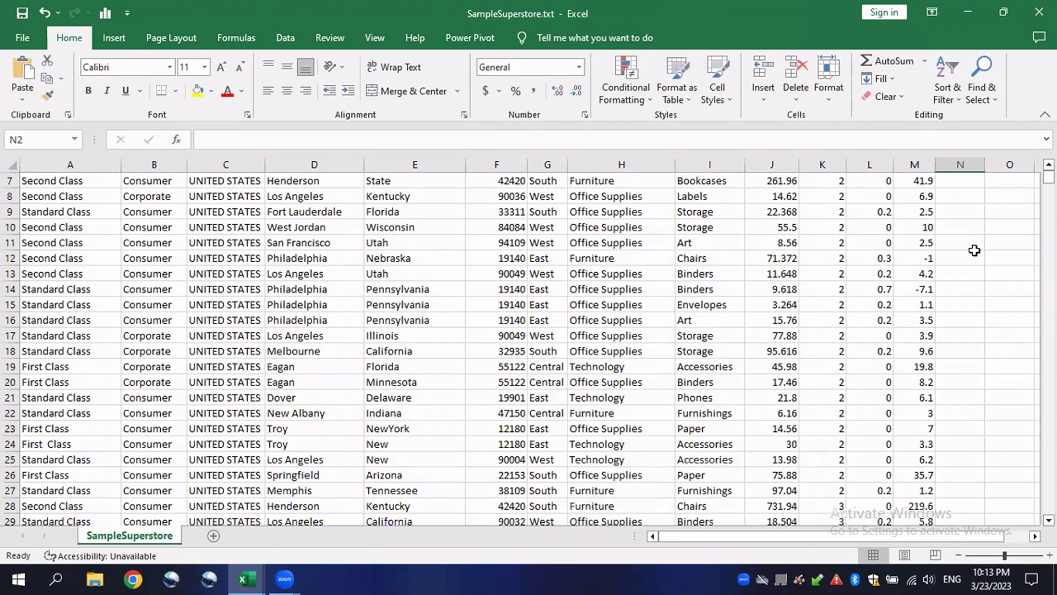
left_click(926, 210)
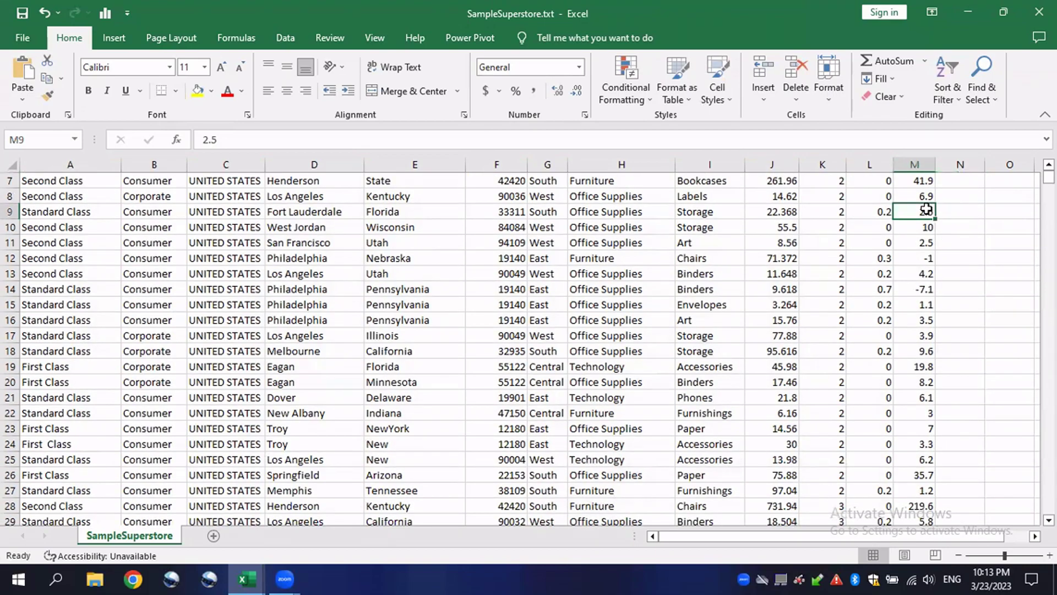
key("ctrl+Down")
scroll(714, 335, "down", 4)
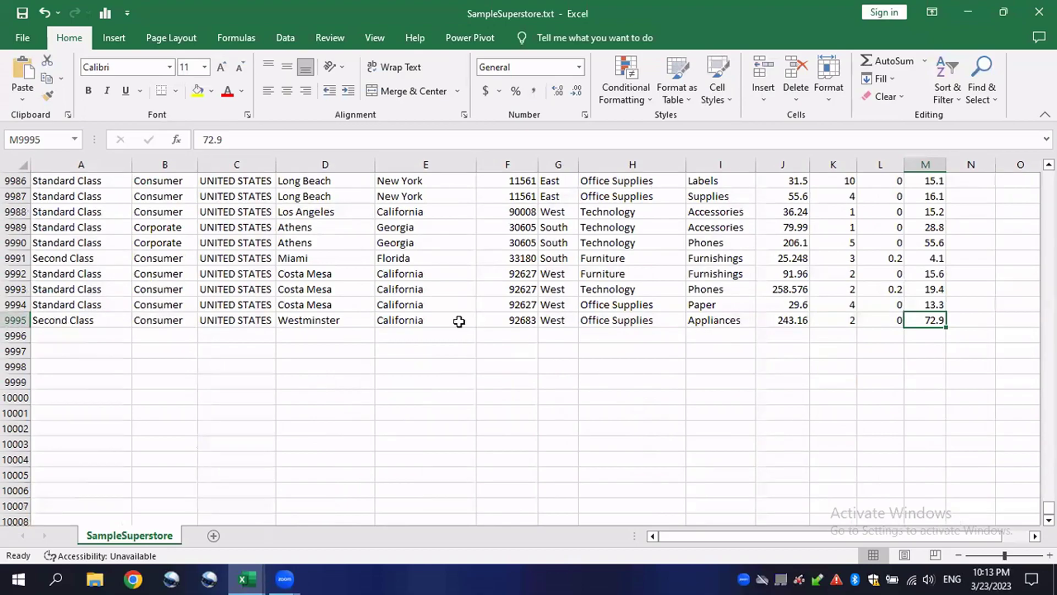
Insert a blank row at row 3360, about a third of the way through the data.
left_click_drag(1048, 506, 1048, 298)
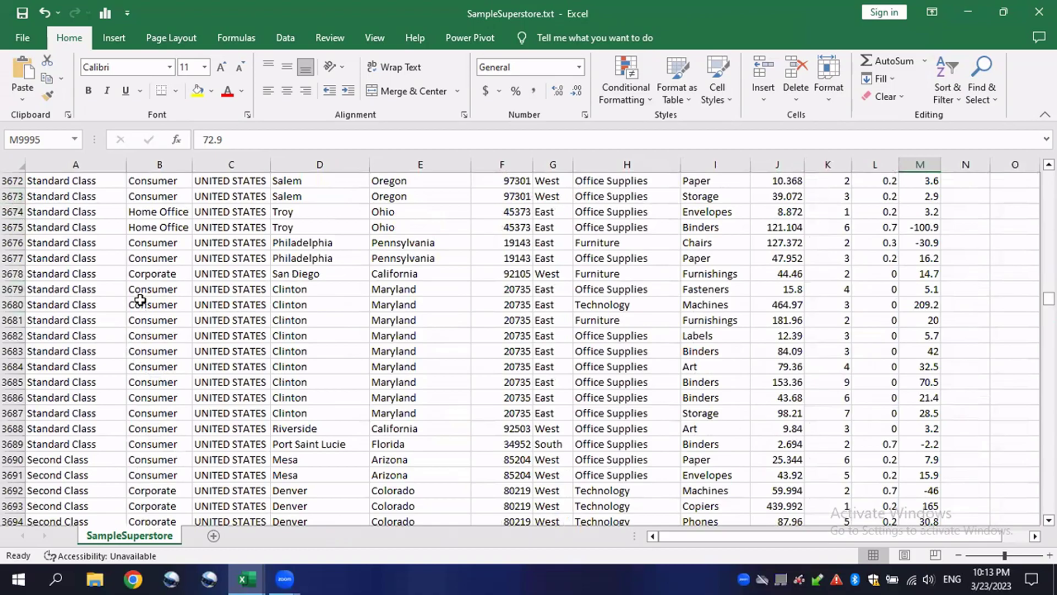
scroll(110, 286, "up", 7)
scroll(866, 337, "up", 13)
scroll(17, 220, "up", 20)
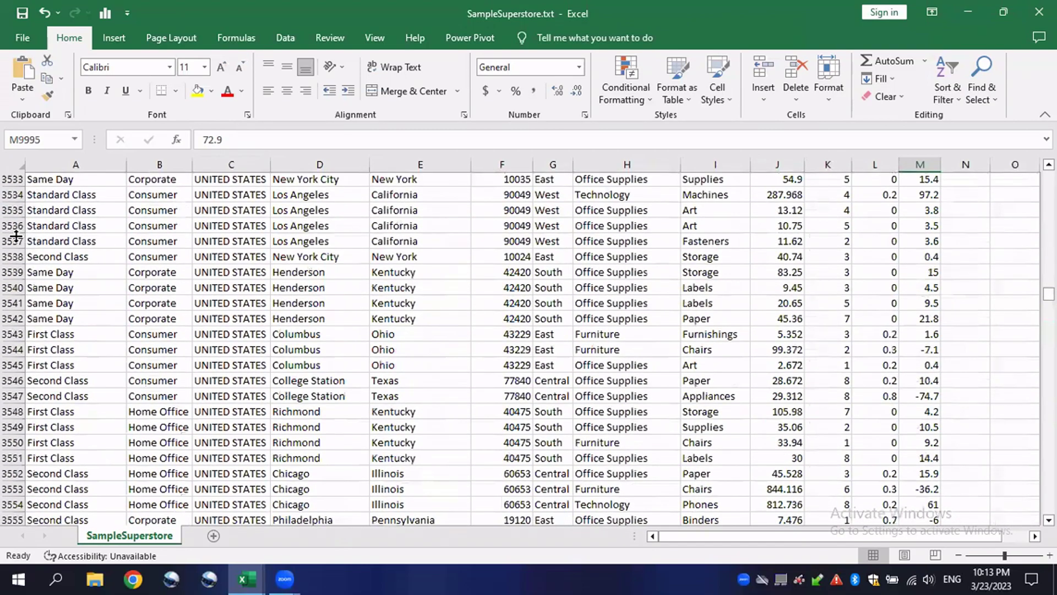
scroll(17, 235, "up", 20)
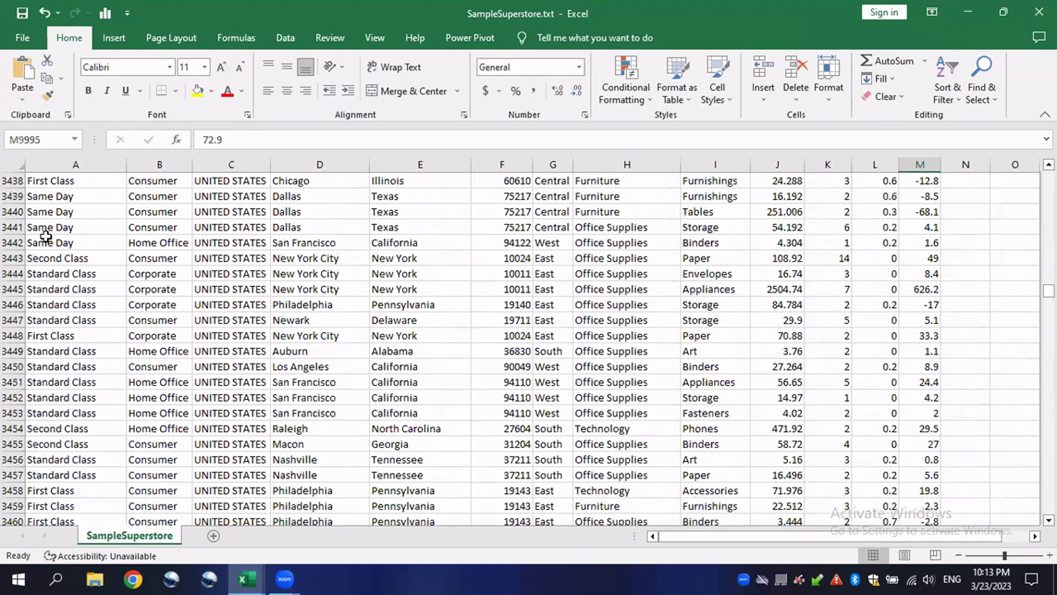
scroll(27, 231, "up", 8)
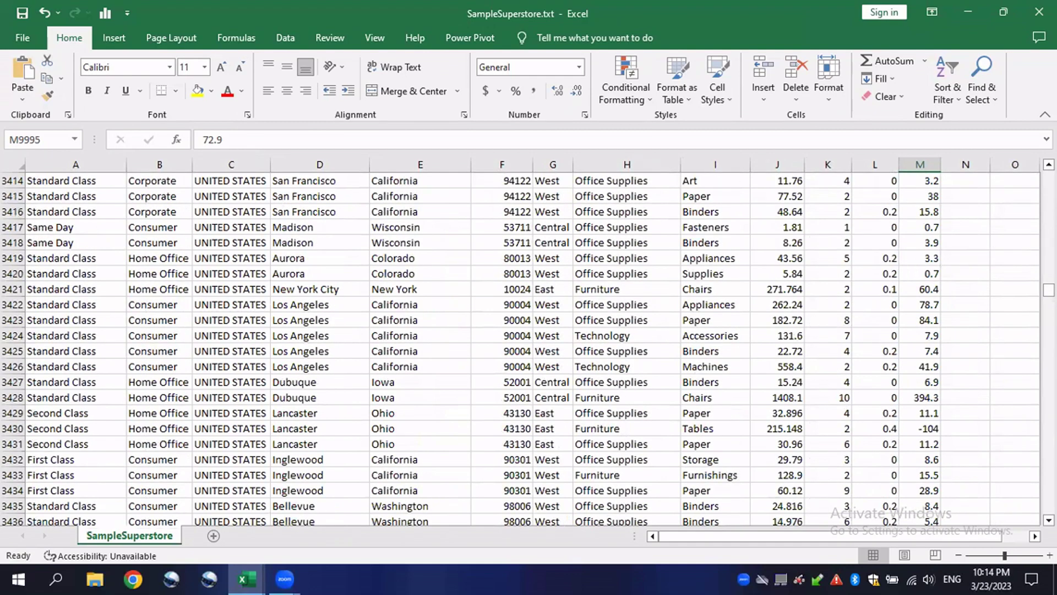
scroll(376, 317, "up", 19)
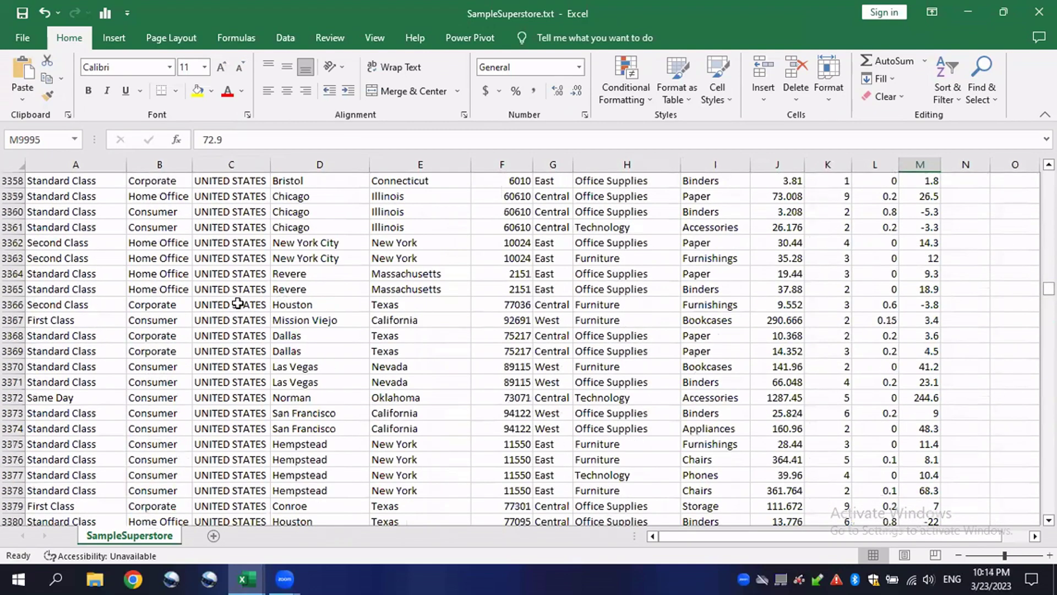
left_click(12, 212)
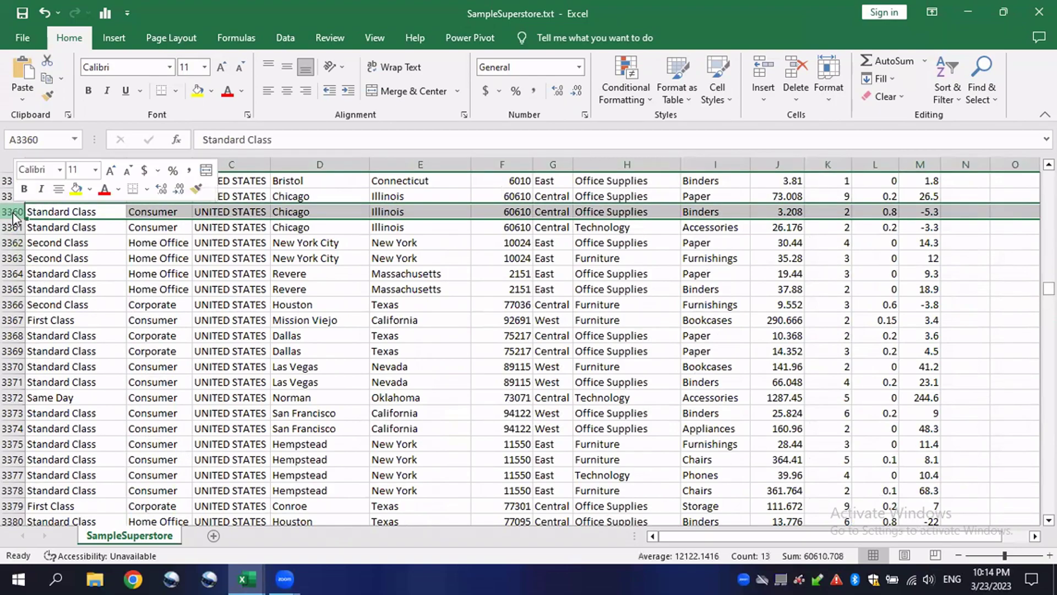
right_click(12, 213)
key("Escape")
key("ctrl+shift+plus")
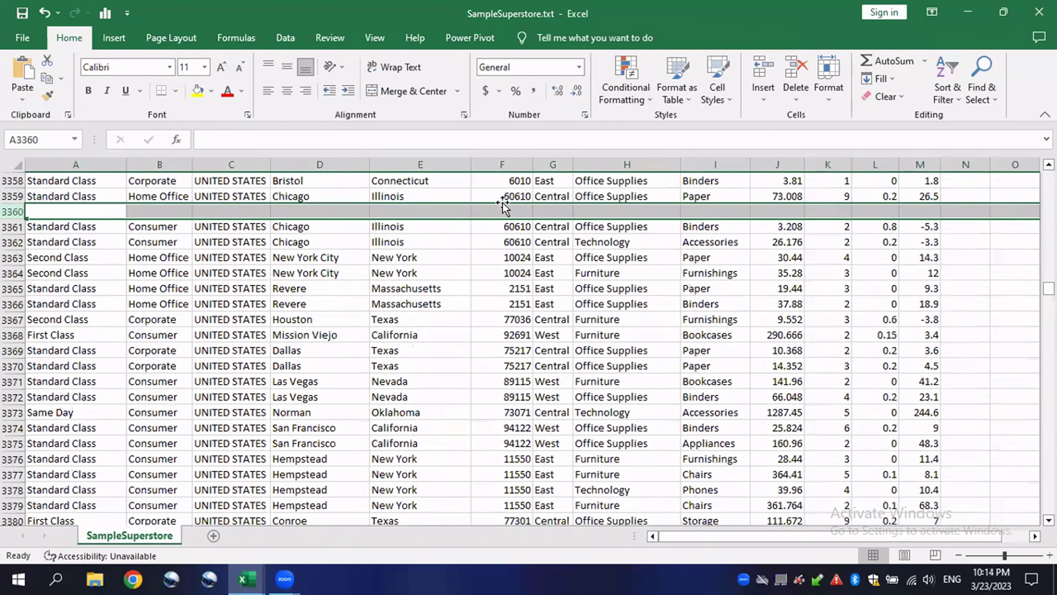
left_click(793, 254)
left_click(965, 211)
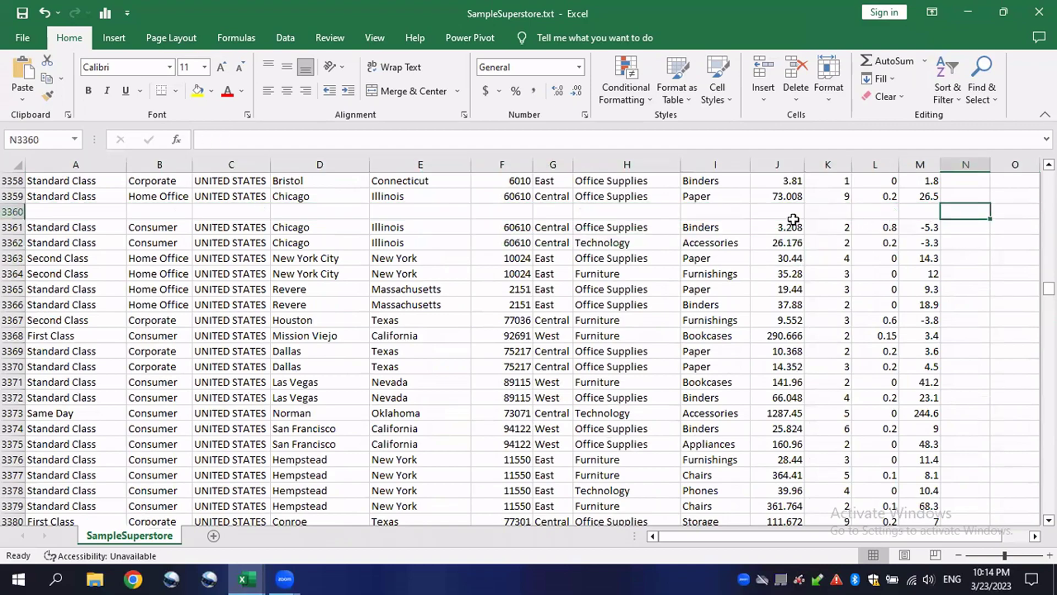
Insert a second blank row at row 6407, about two thirds of the way through the data.
left_click_drag(1048, 288, 1048, 389)
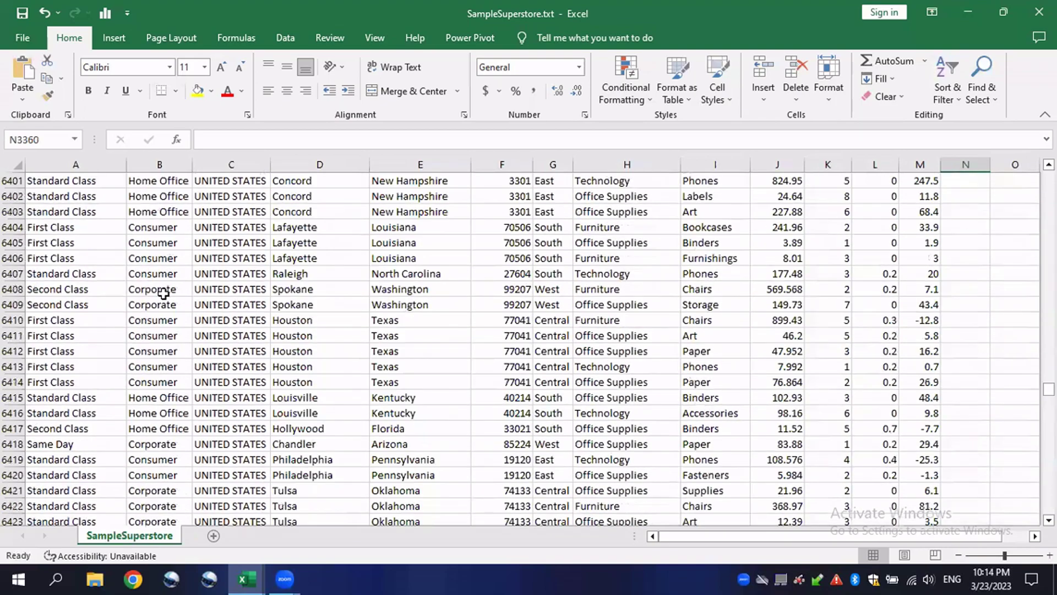
left_click(13, 273)
right_click(12, 275)
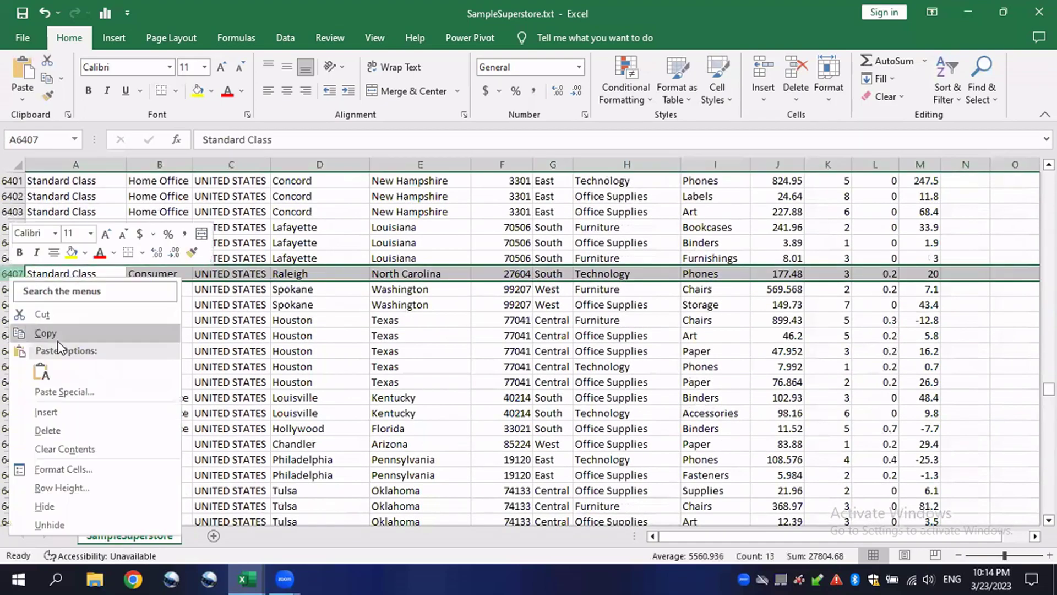
left_click(46, 413)
left_click(777, 289)
Enter 2020 in N2 and fill the Date column down to the first blank separator row.
left_click_drag(1048, 388, 986, 193)
left_click(963, 199)
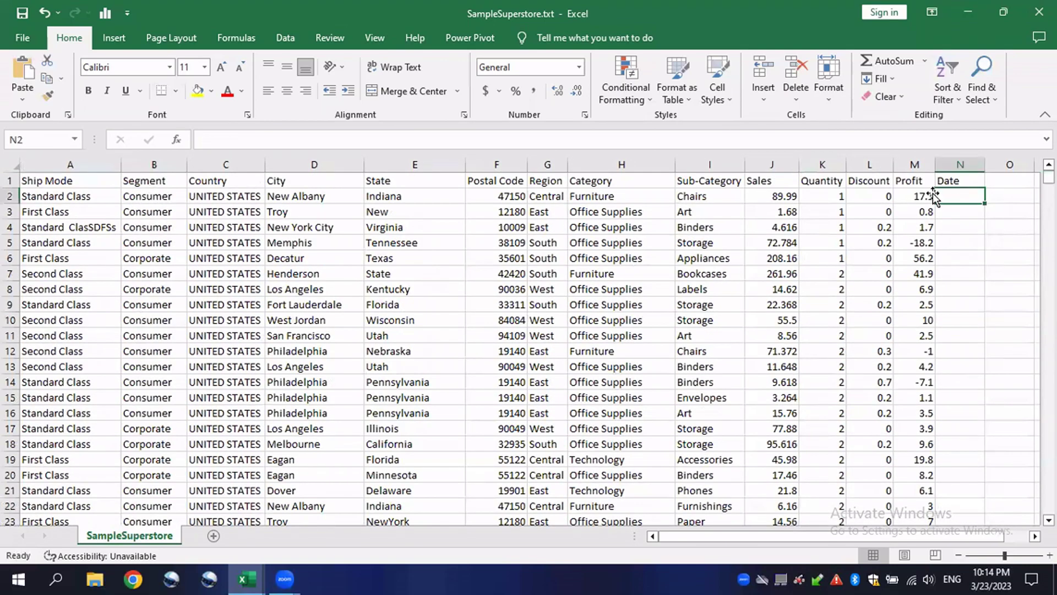
type("2020")
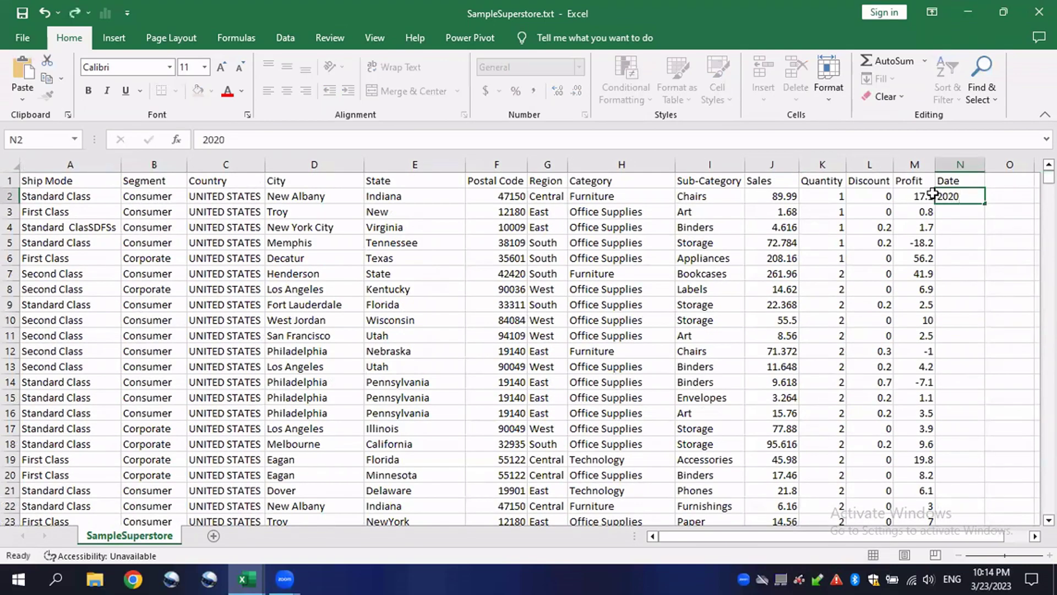
key("Return")
left_click(970, 195)
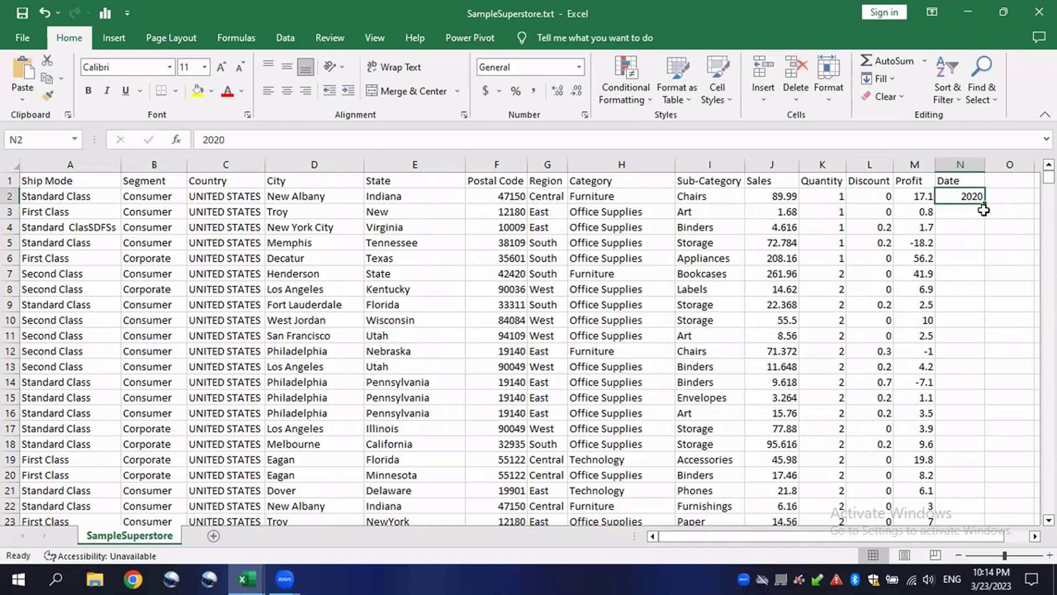
double_click(984, 202)
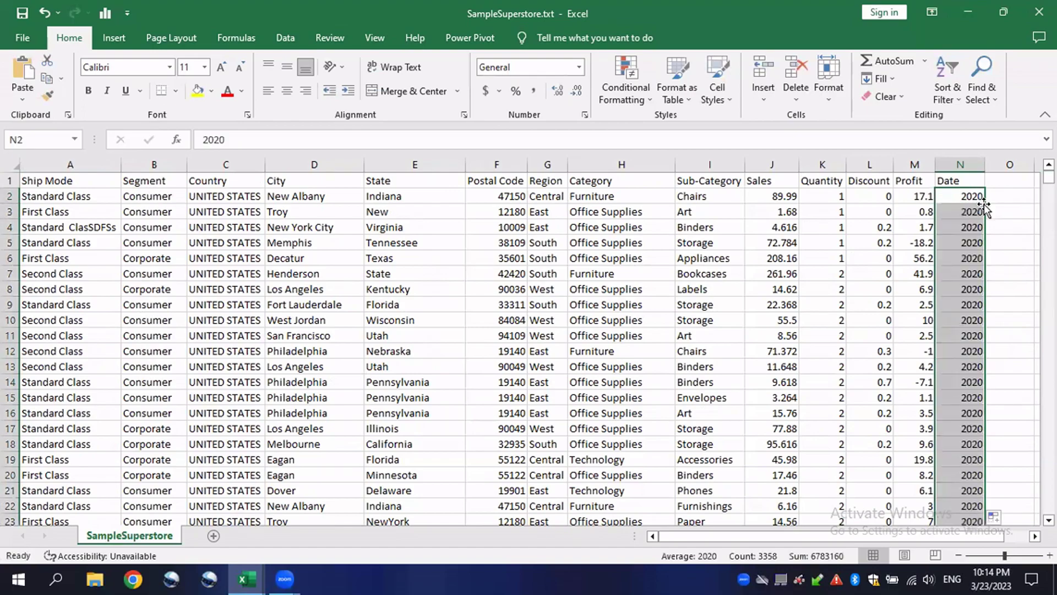
Delete the blank separator row 3360 just below the last 2020 entry.
left_click_drag(1048, 176, 1049, 289)
scroll(798, 297, "up", 15)
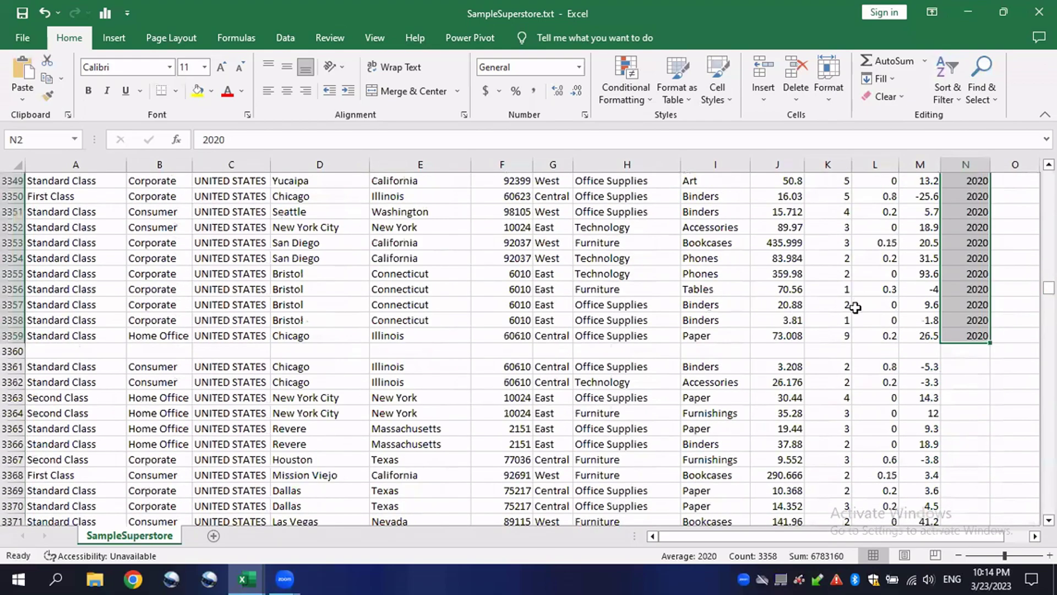
left_click(738, 350)
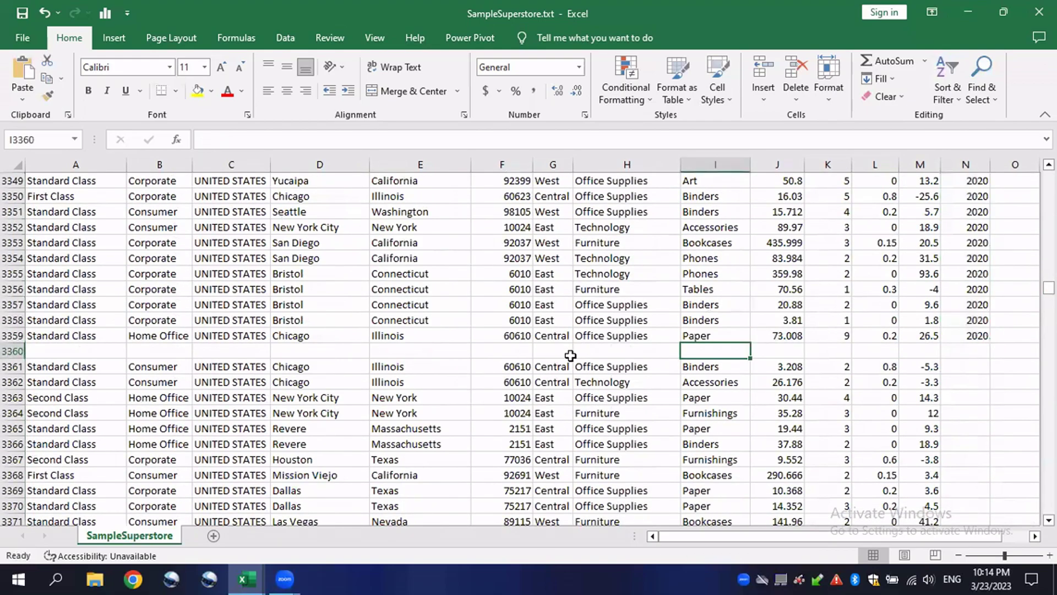
left_click(177, 354)
left_click(22, 350)
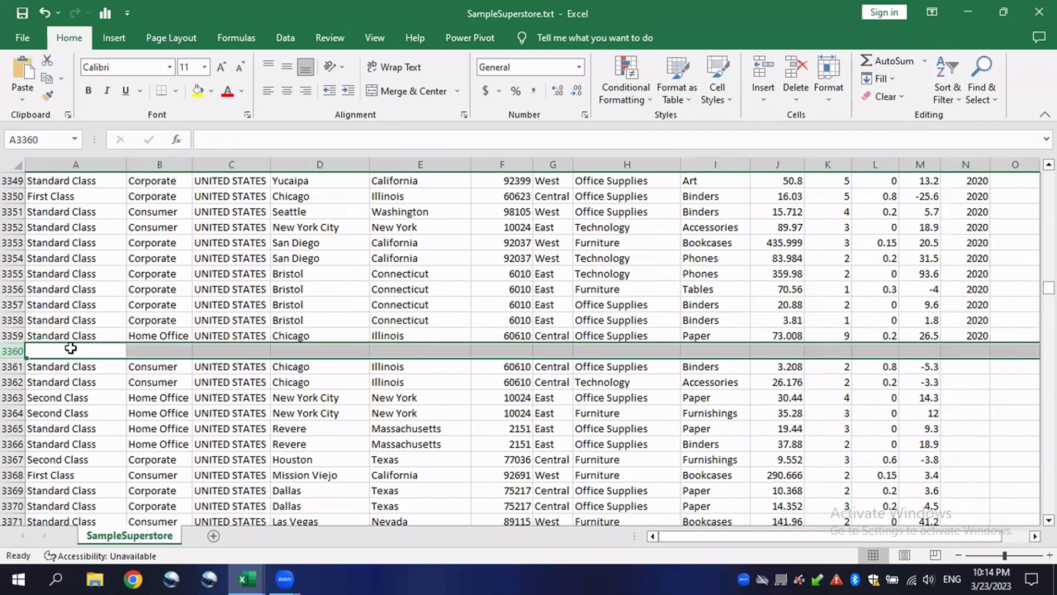
right_click(21, 355)
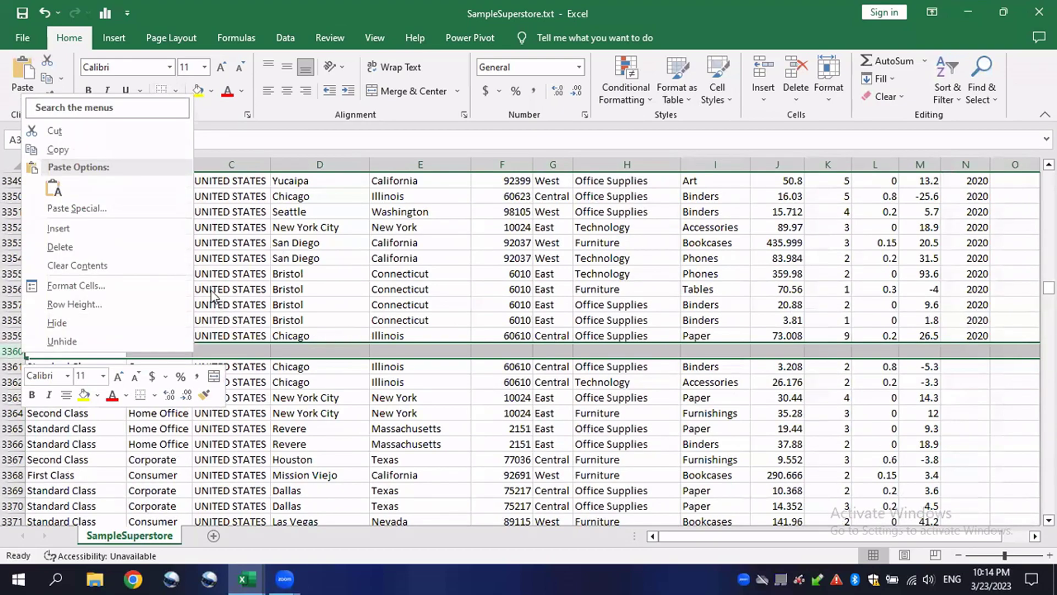
left_click(60, 247)
left_click(828, 351)
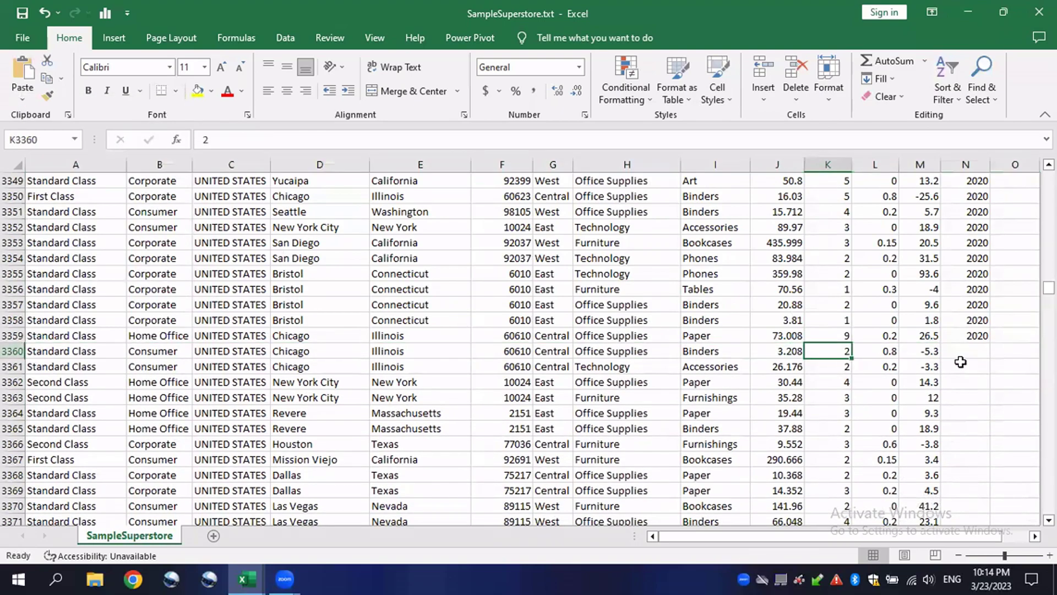
Enter 2021 in N3360 and fill the Date column down to the remaining blank separator row.
left_click(965, 365)
left_click(973, 348)
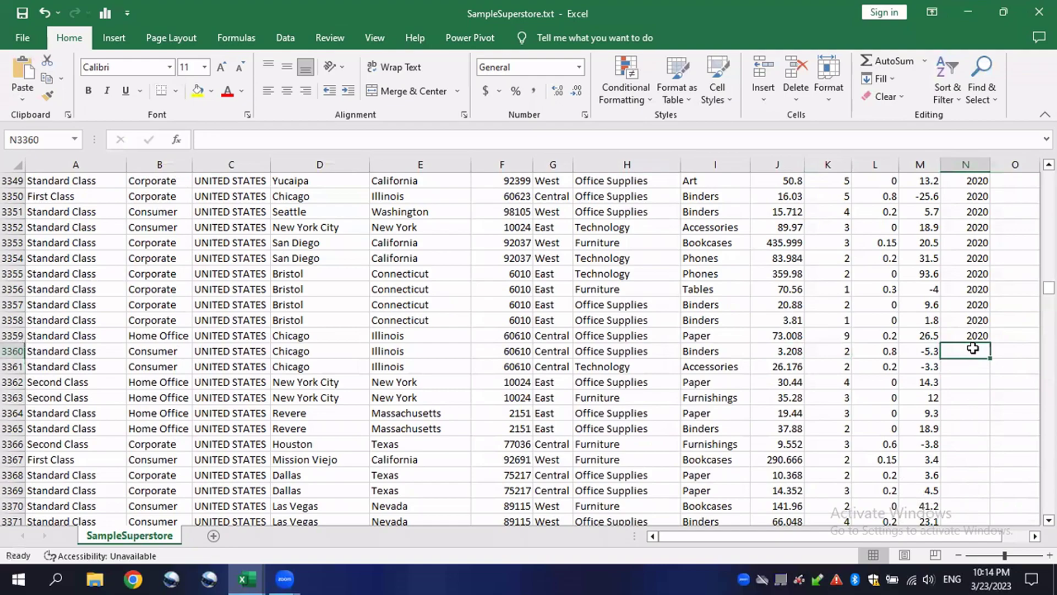
type("2")
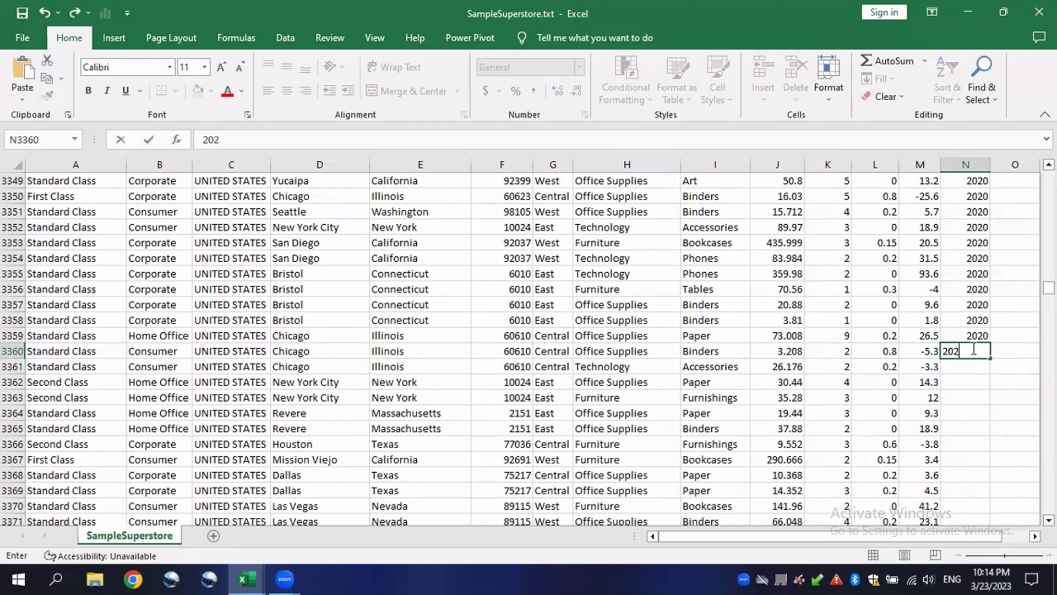
type("0-1")
key("Return")
left_click(973, 349)
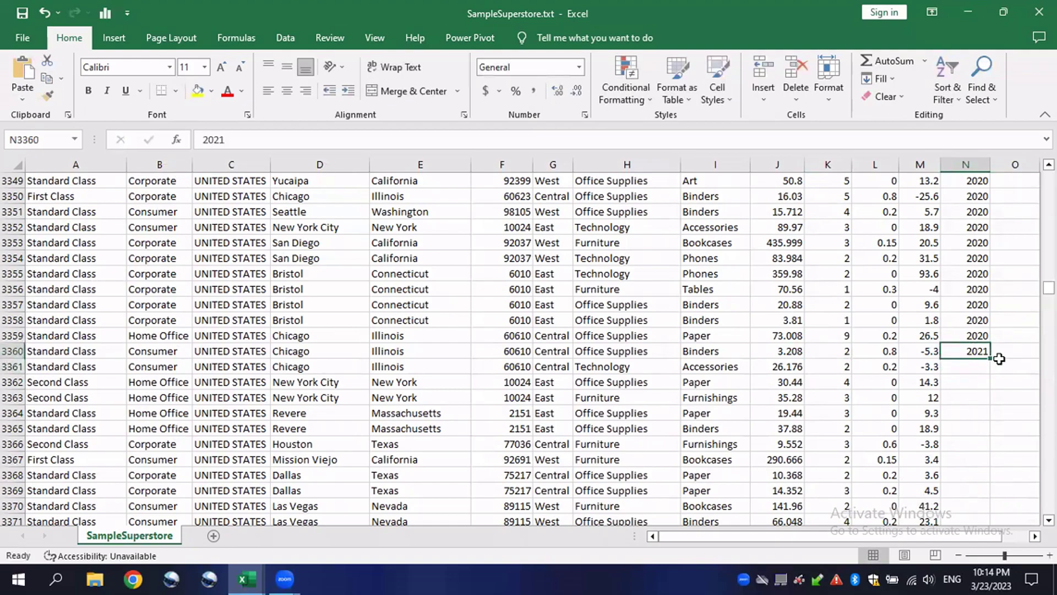
double_click(989, 360)
Delete the blank separator row 6406 just below the last 2021 entry.
left_click_drag(1048, 287, 1049, 390)
scroll(815, 377, "up", 6)
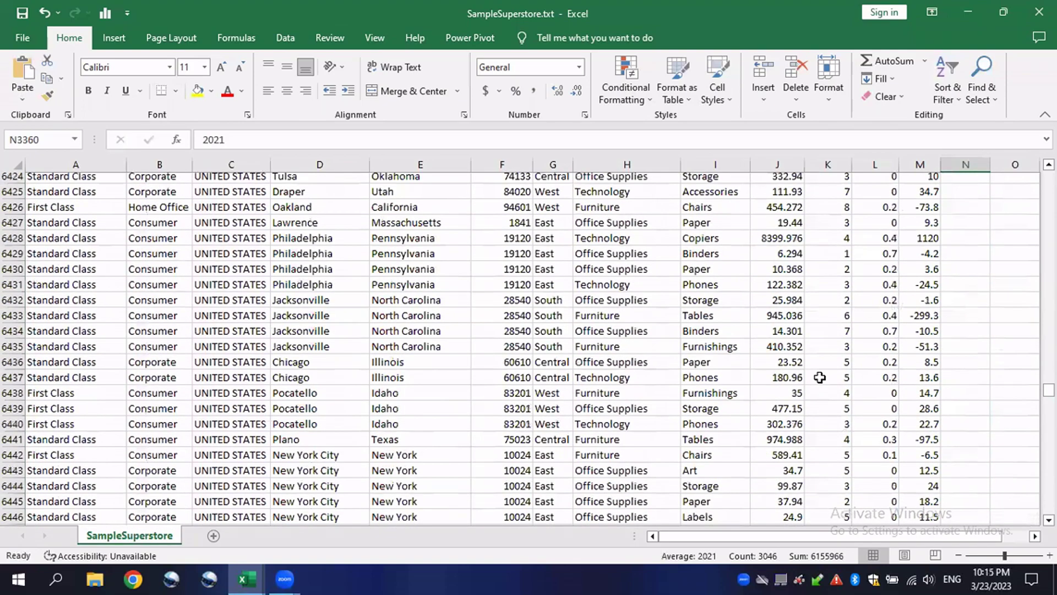
left_click(299, 181)
left_click(12, 210)
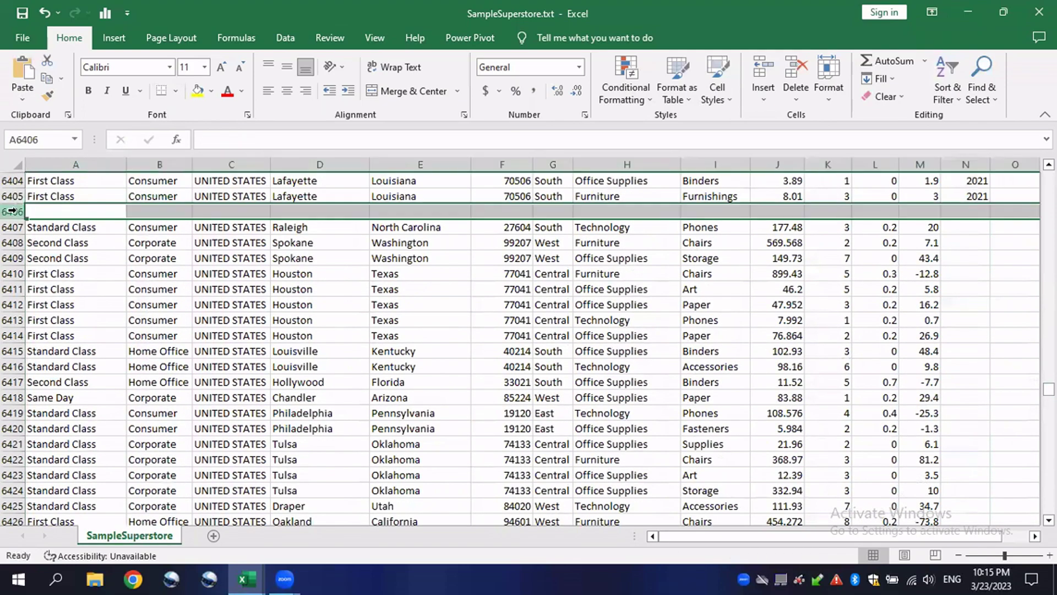
right_click(4, 212)
left_click(40, 366)
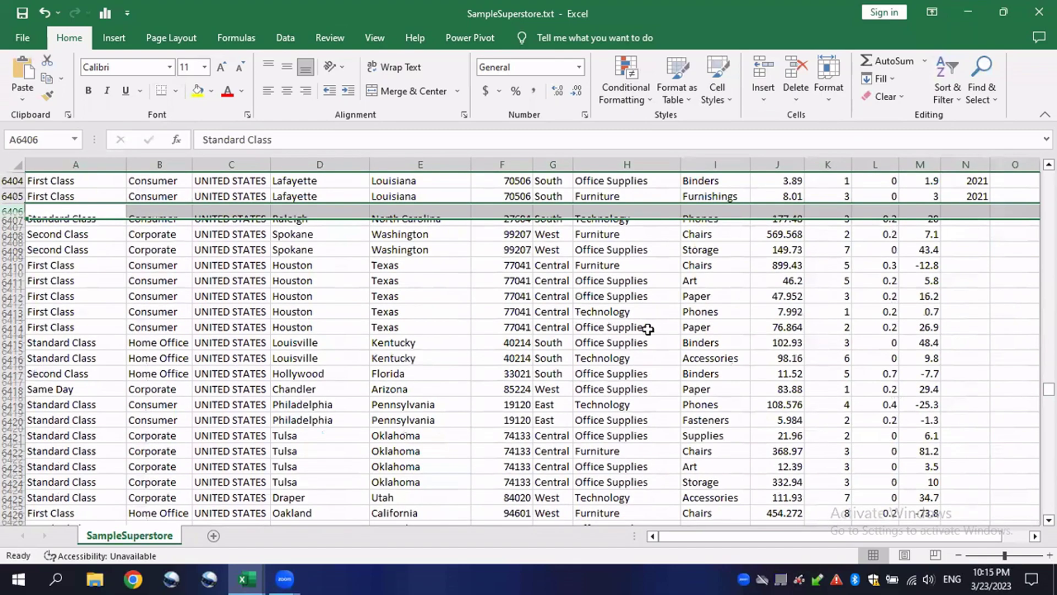
left_click(920, 274)
Enter 2022 in N6406, fill the Date column down to the last data row, and return to the top of the sheet.
left_click(983, 212)
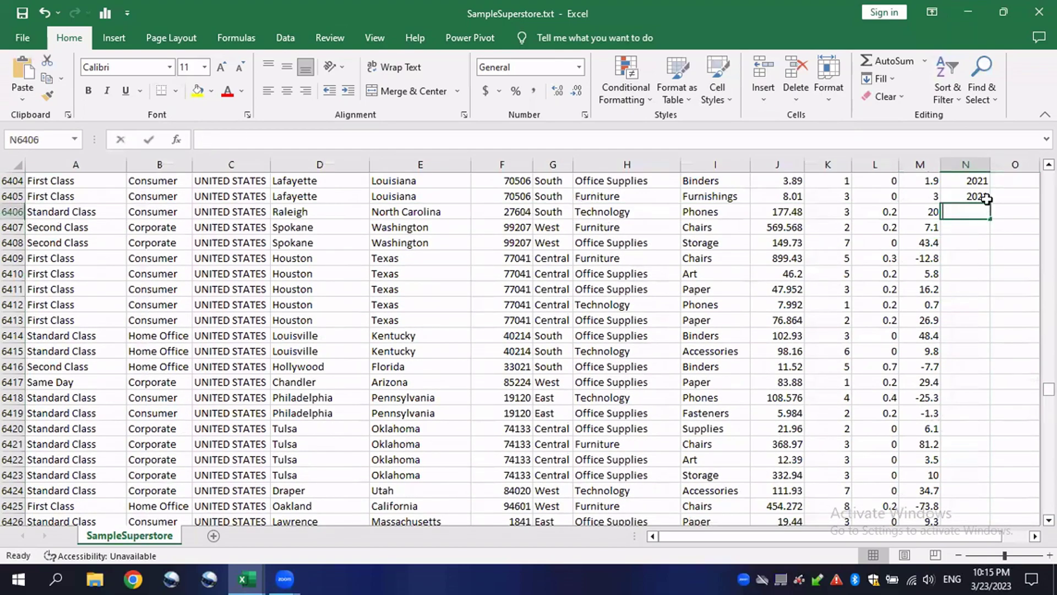
type("2022")
key("Return")
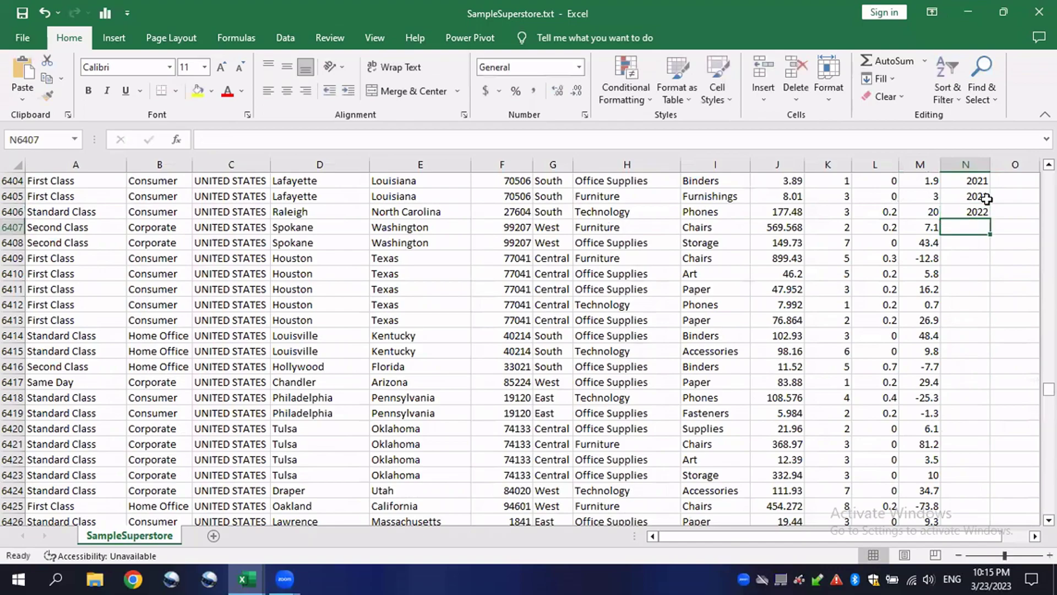
left_click(985, 211)
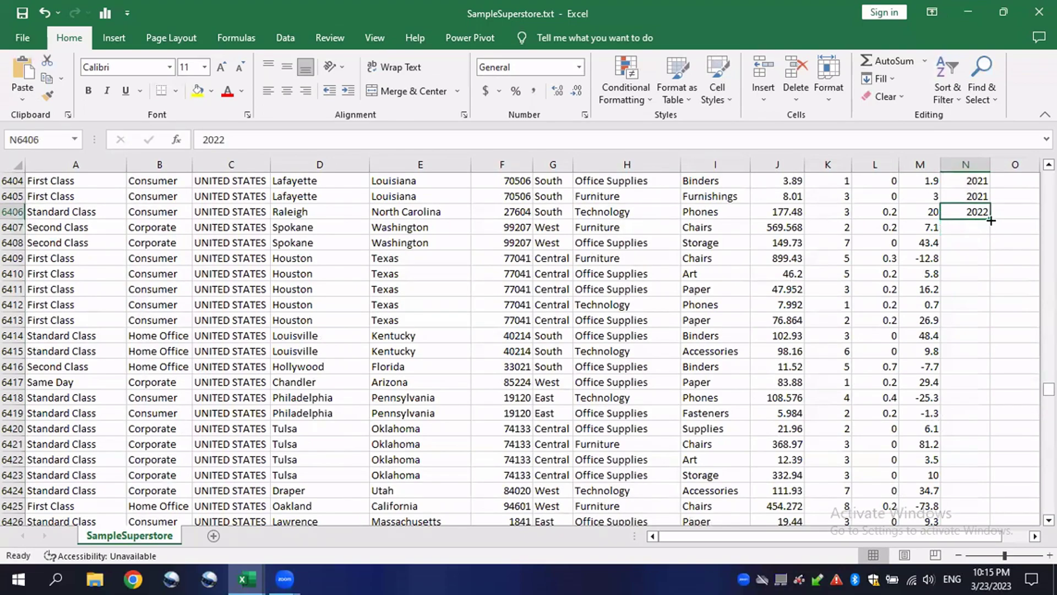
double_click(990, 219)
left_click_drag(1049, 388, 1049, 177)
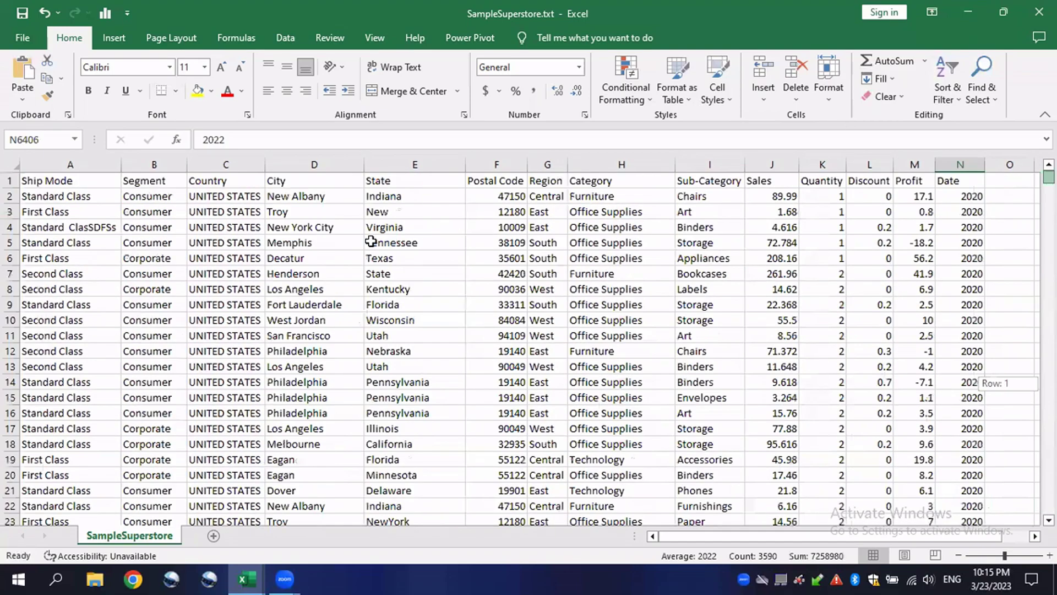
left_click(417, 243)
left_click(495, 211)
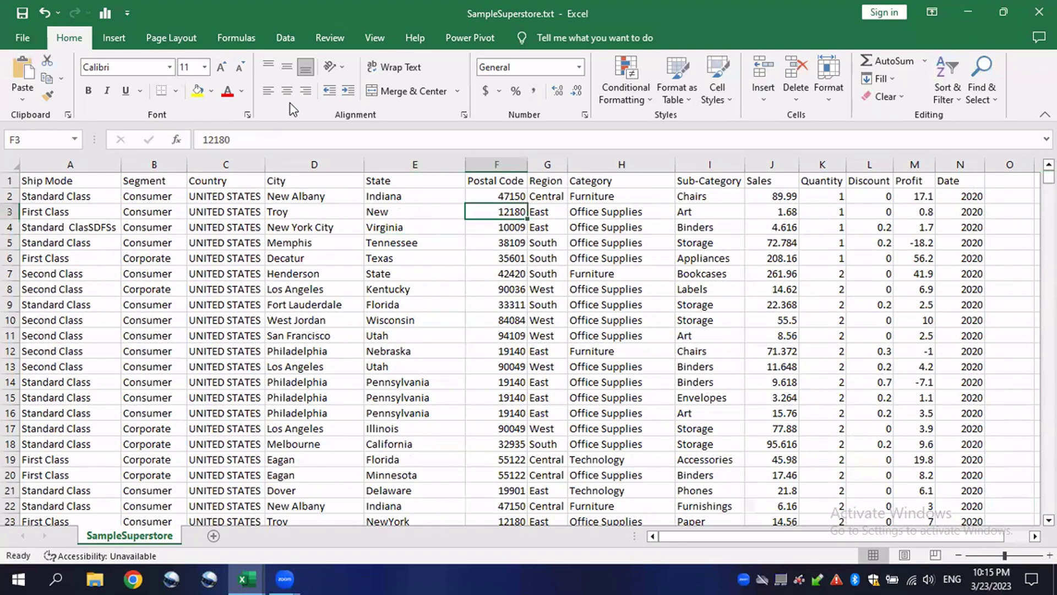
Start a spell check of the sheet and correct NewYork in cell E23 to New York.
left_click(330, 37)
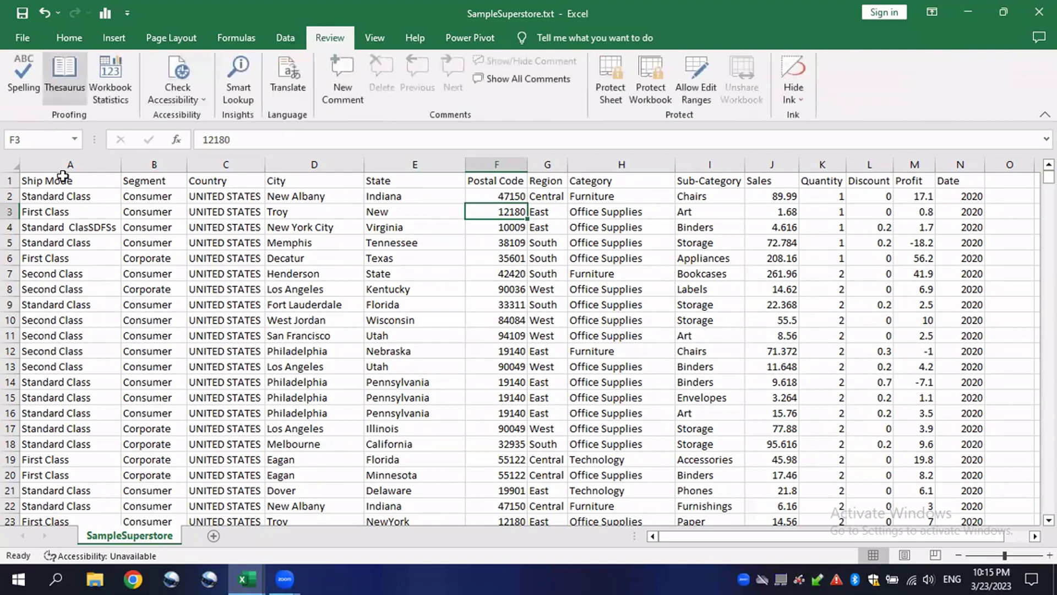
left_click(313, 284)
left_click(499, 228)
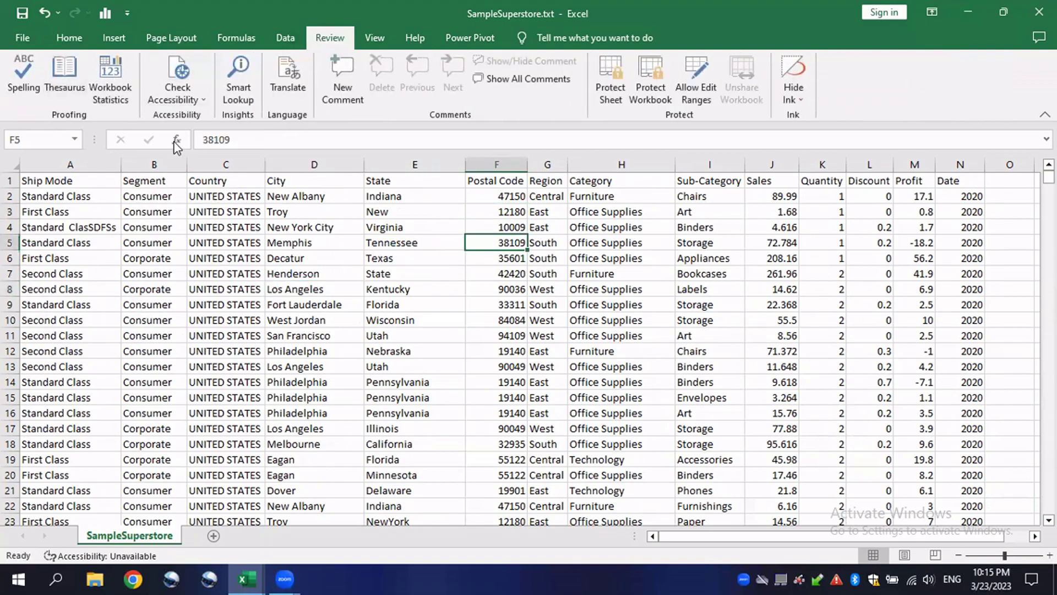
left_click(24, 78)
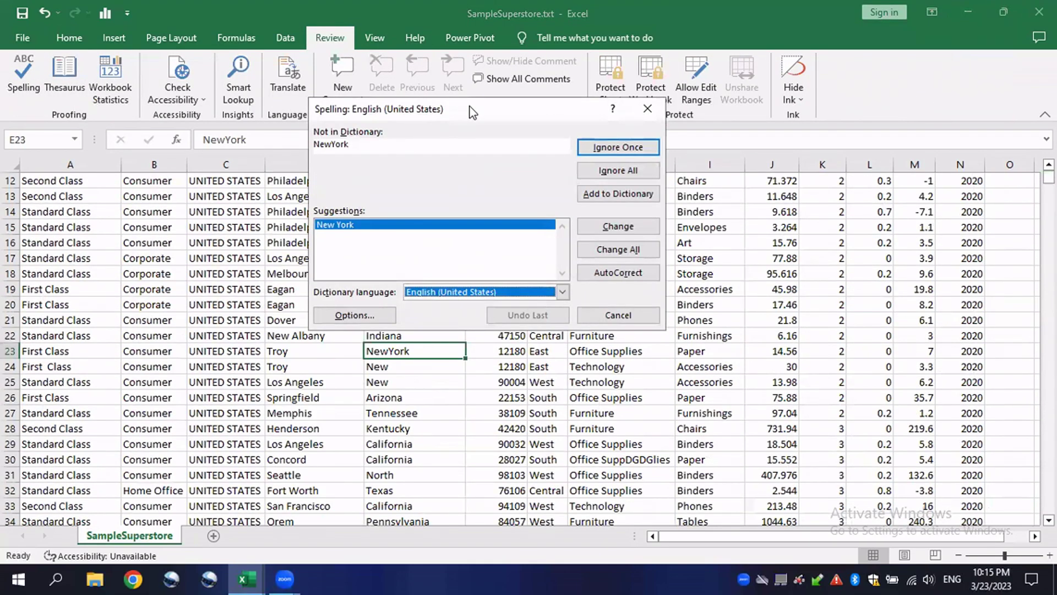
left_click_drag(471, 112, 537, 91)
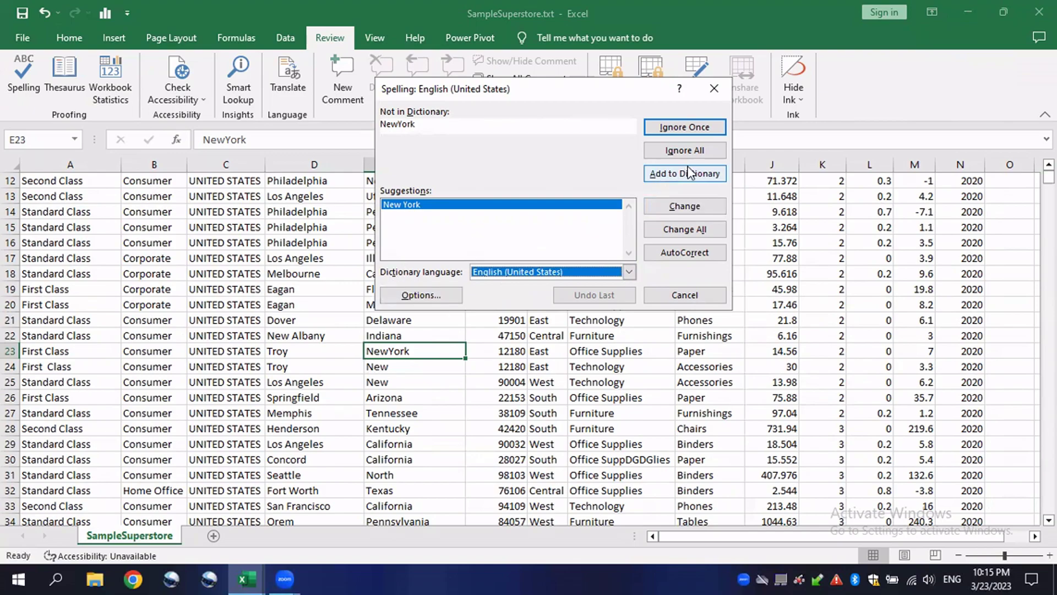
left_click(658, 211)
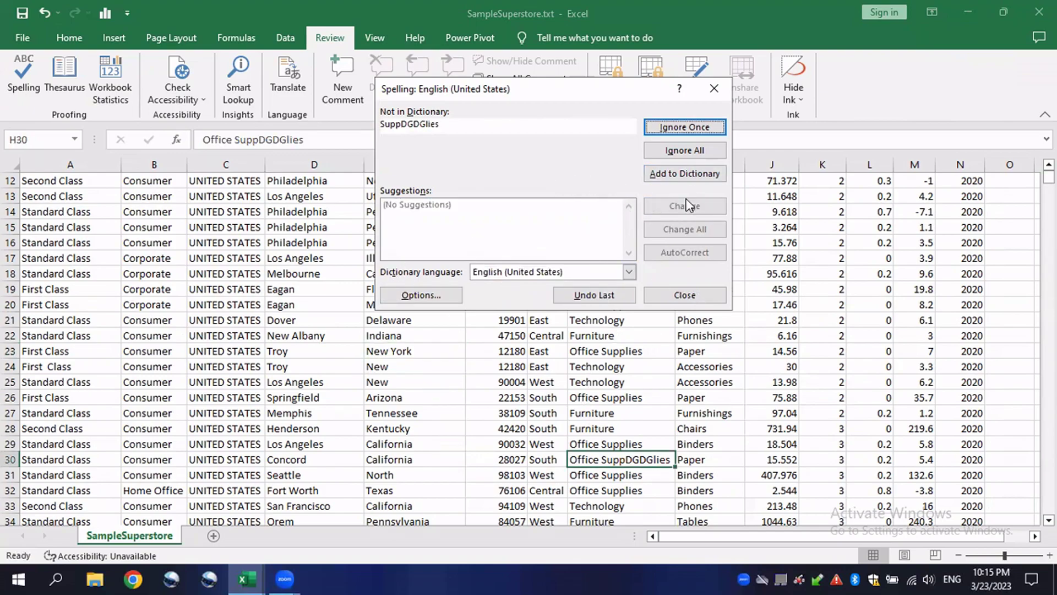
Skip SuppDGDGlies once and correct the misspelled State entries to Texas, California and Pennsylvania.
left_click(684, 128)
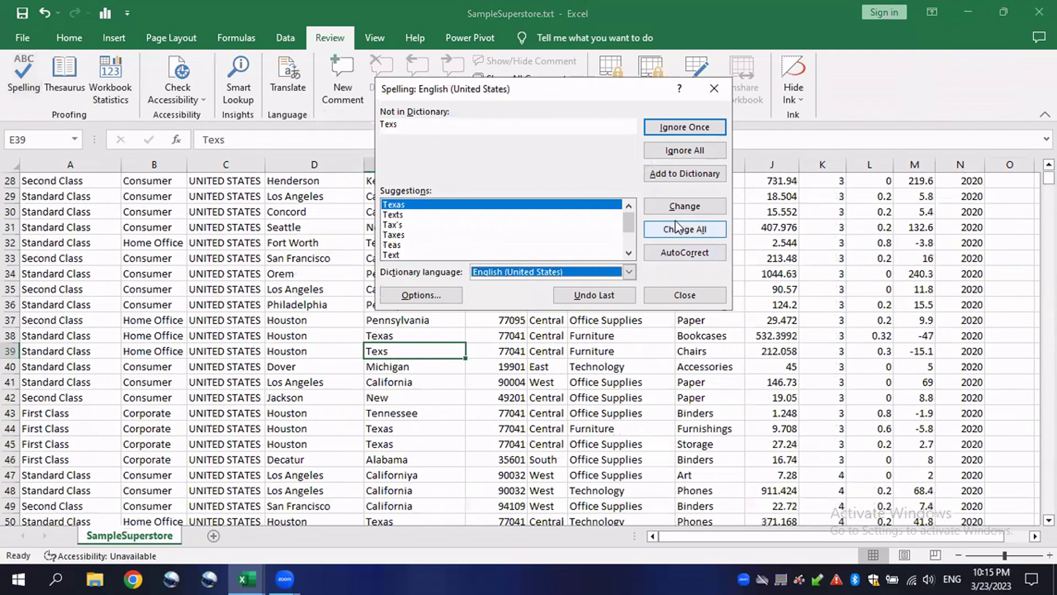
left_click(690, 209)
left_click(689, 210)
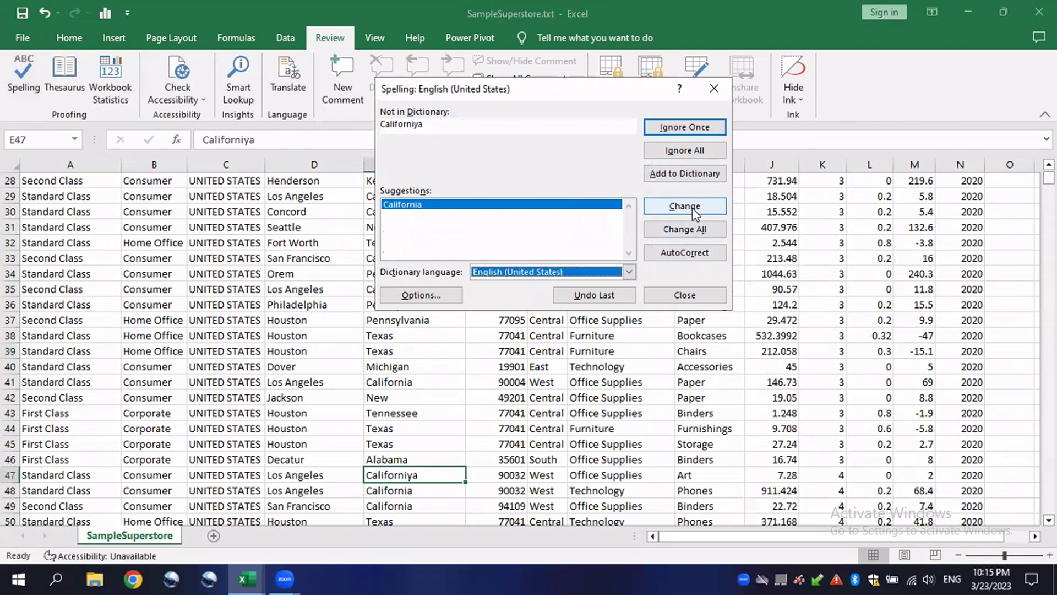
left_click(691, 210)
left_click(695, 210)
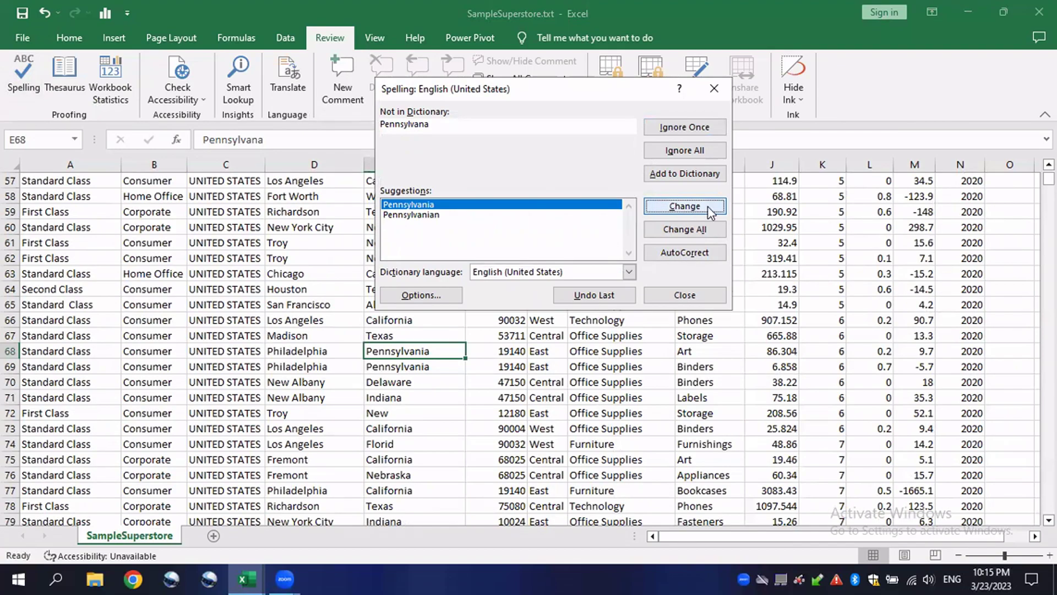
Accept the suggested City corrections McAllen for Mcallen and Esau for Eau, and end the spell check at D6138.
left_click(688, 208)
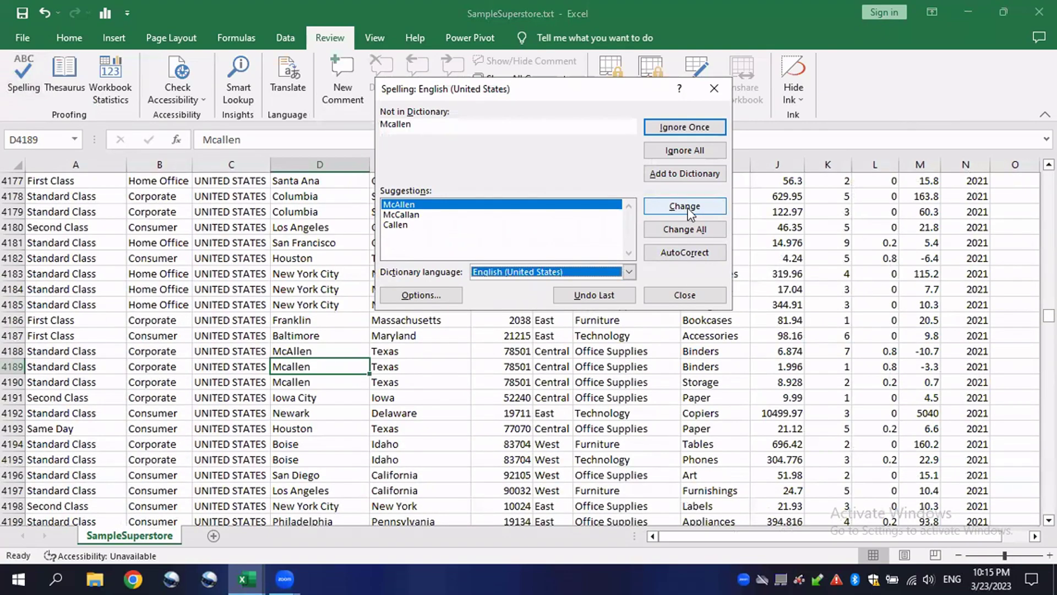
left_click(689, 211)
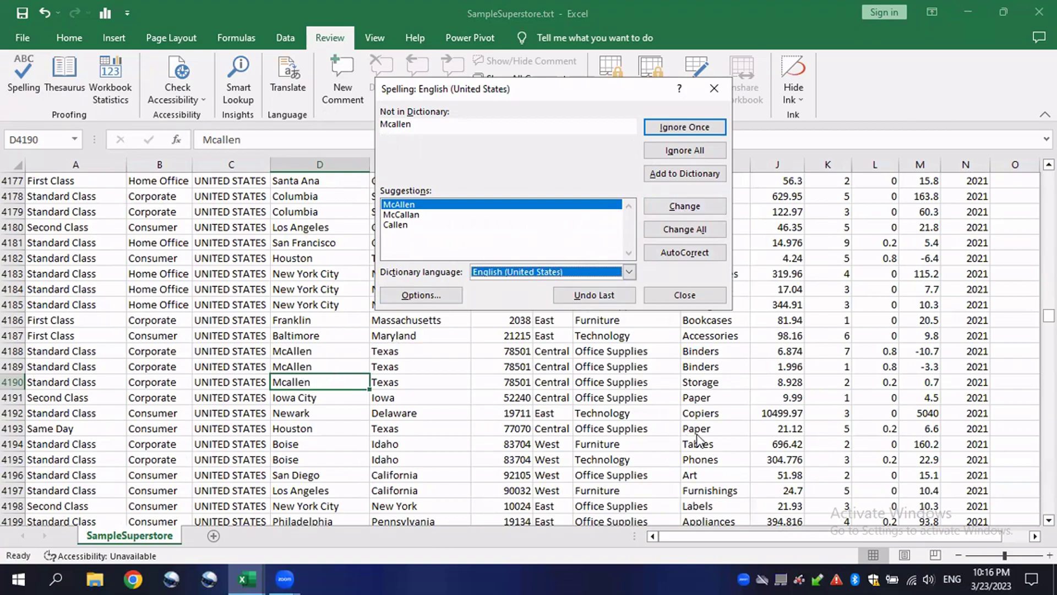
left_click(713, 505)
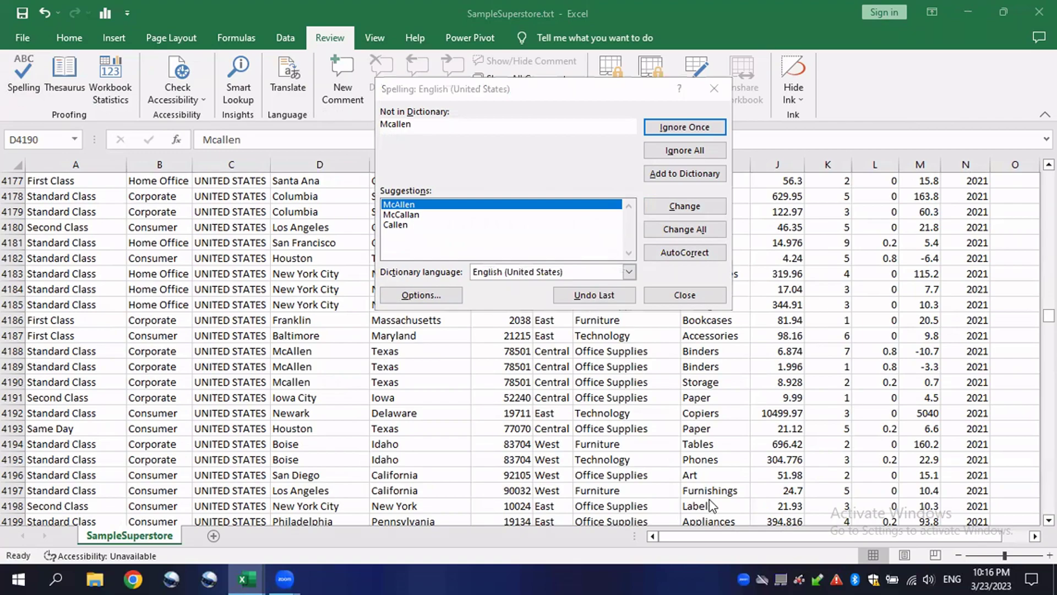
left_click(683, 206)
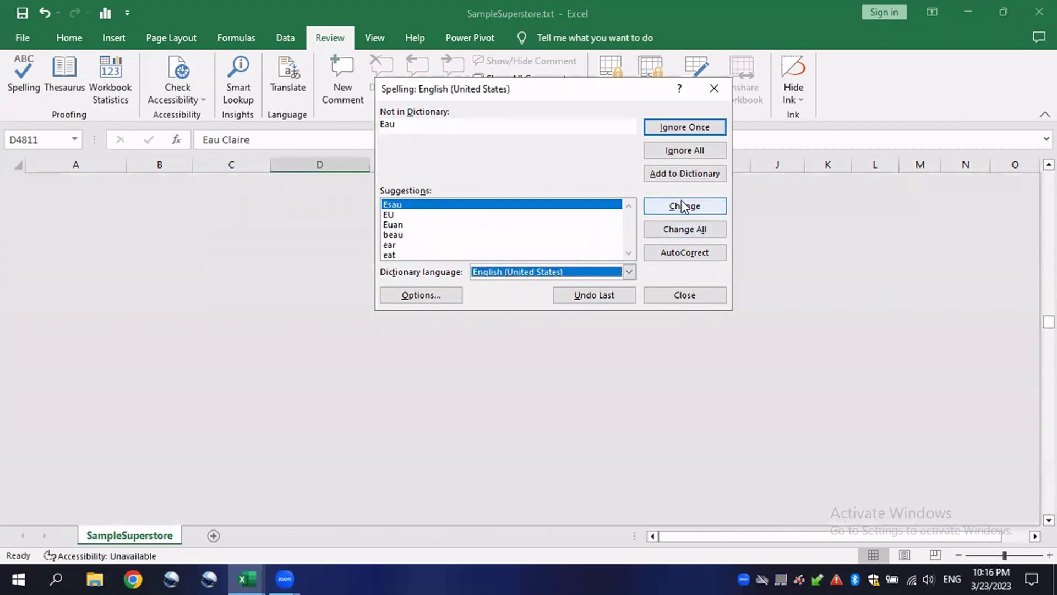
left_click(691, 209)
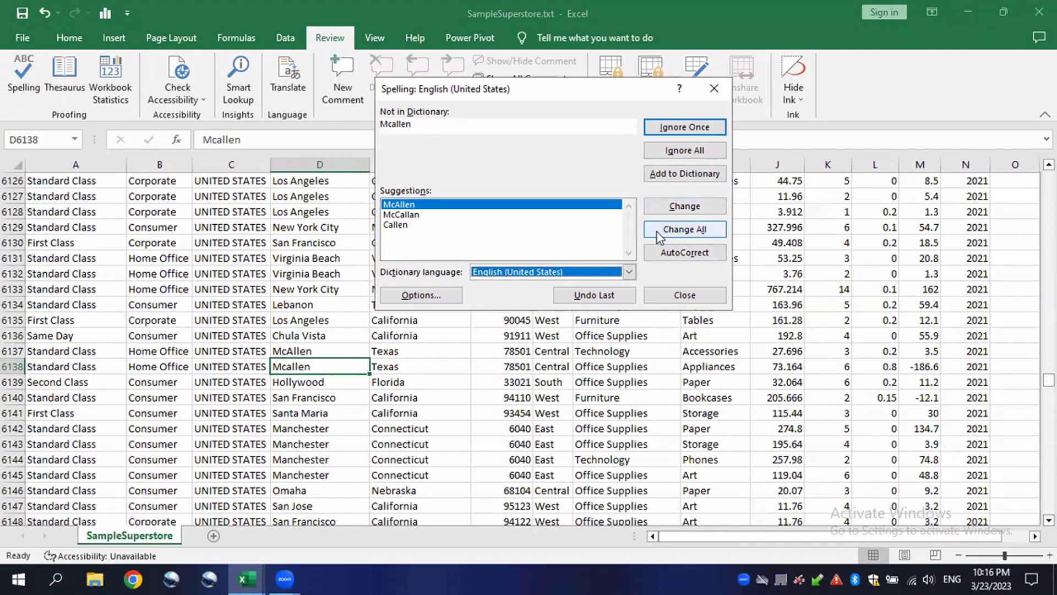
left_click(717, 89)
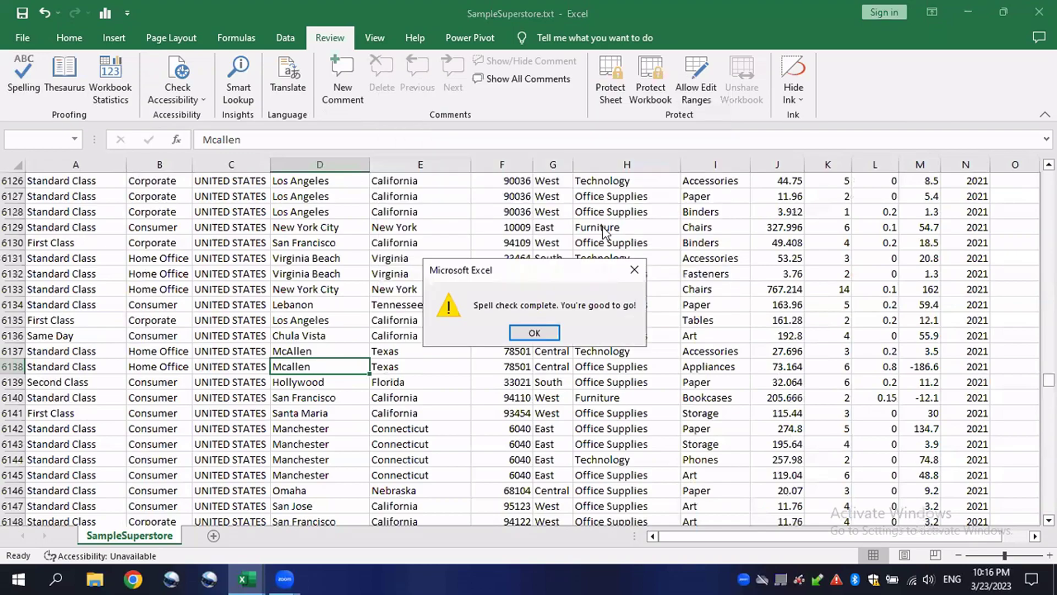
left_click(545, 333)
left_click(440, 303)
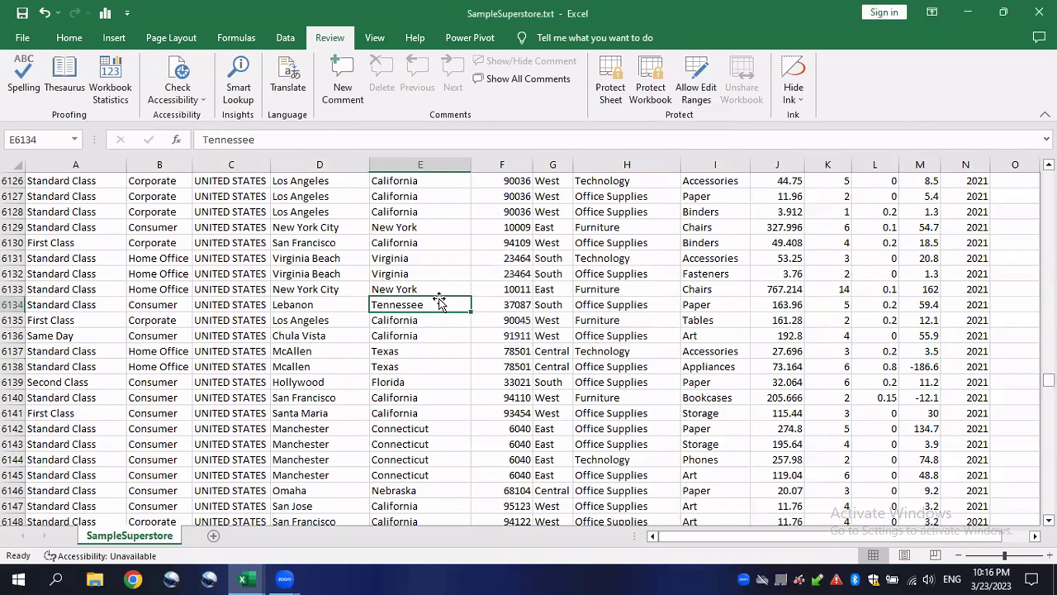
Search the sheet for all cells containing Mcallen and enlarge the results list.
key("ctrl+f")
left_click(499, 264)
left_click(575, 374)
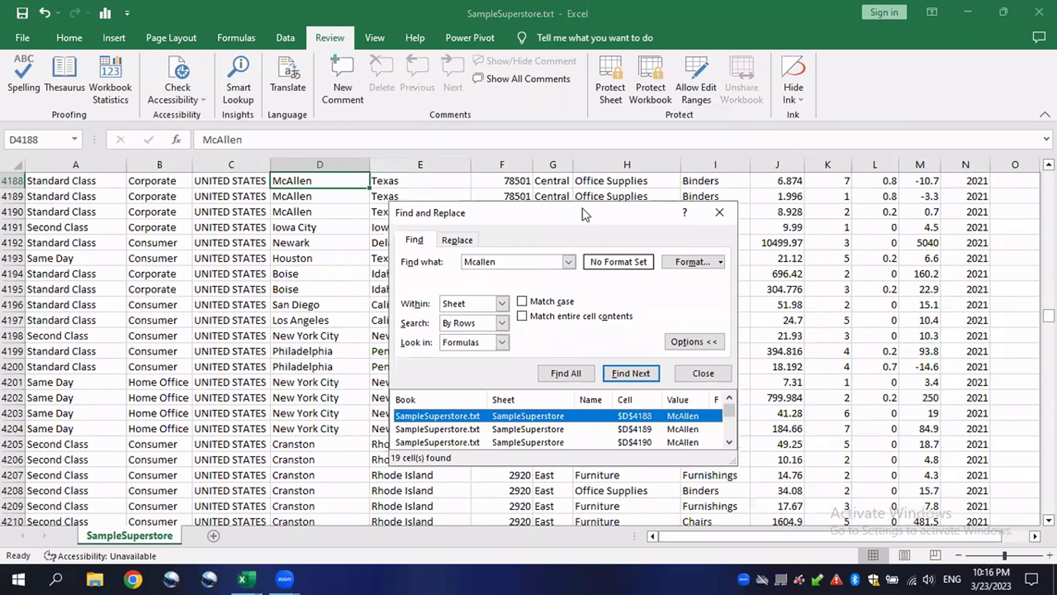
left_click_drag(585, 214, 592, 172)
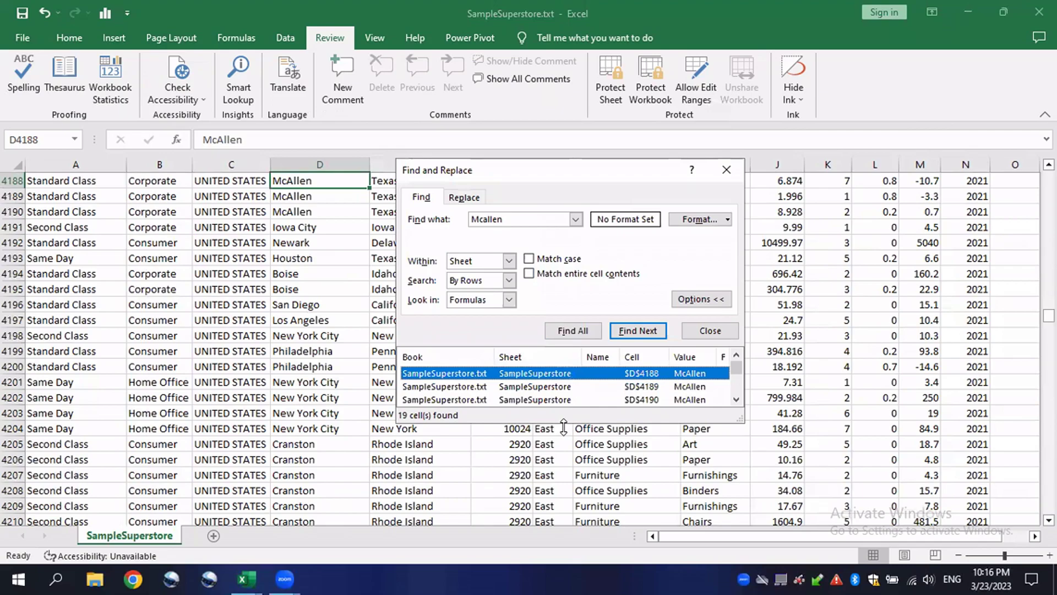
left_click_drag(563, 428, 563, 497)
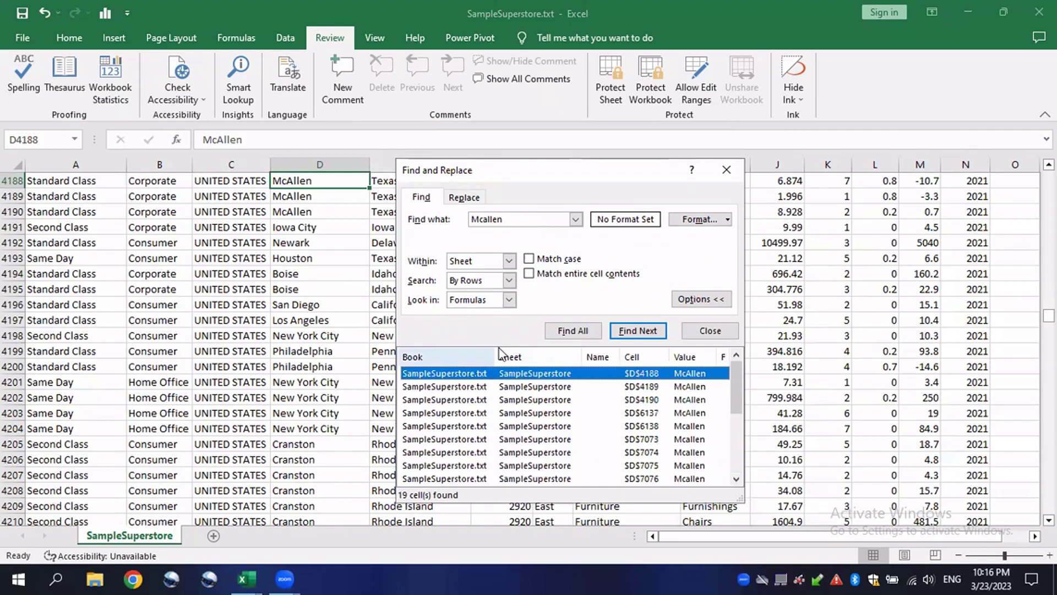
Replace every Mcallen in the sheet with McAllen and close Find and Replace.
left_click(507, 218)
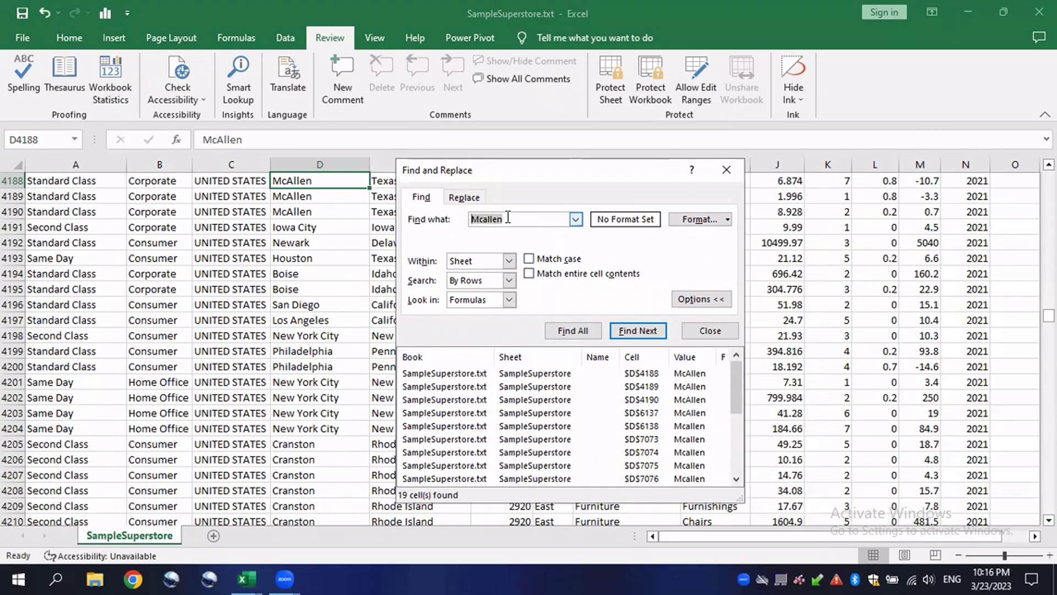
left_click(464, 197)
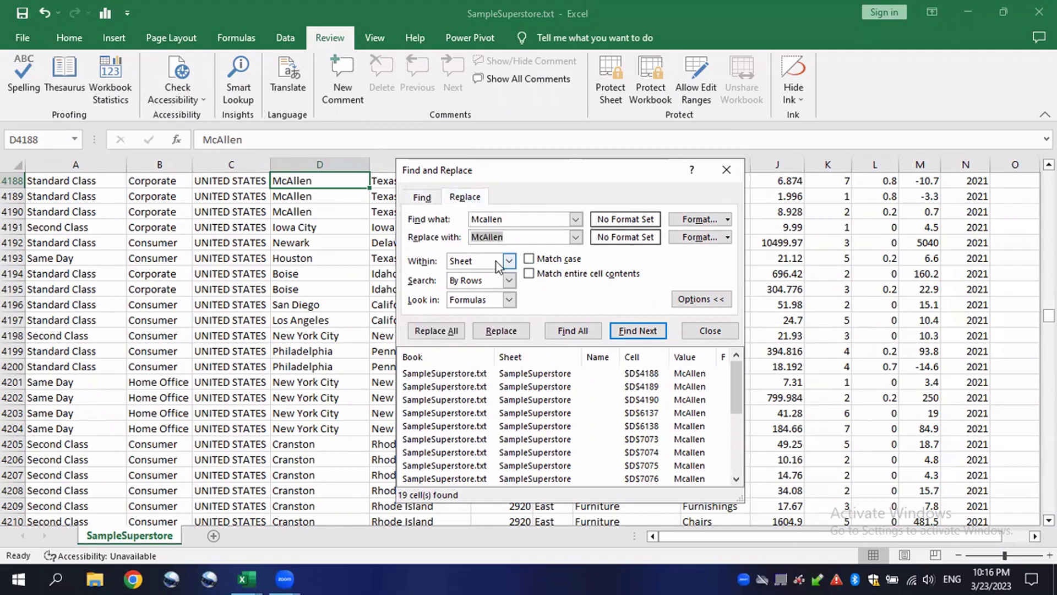
left_click(499, 235)
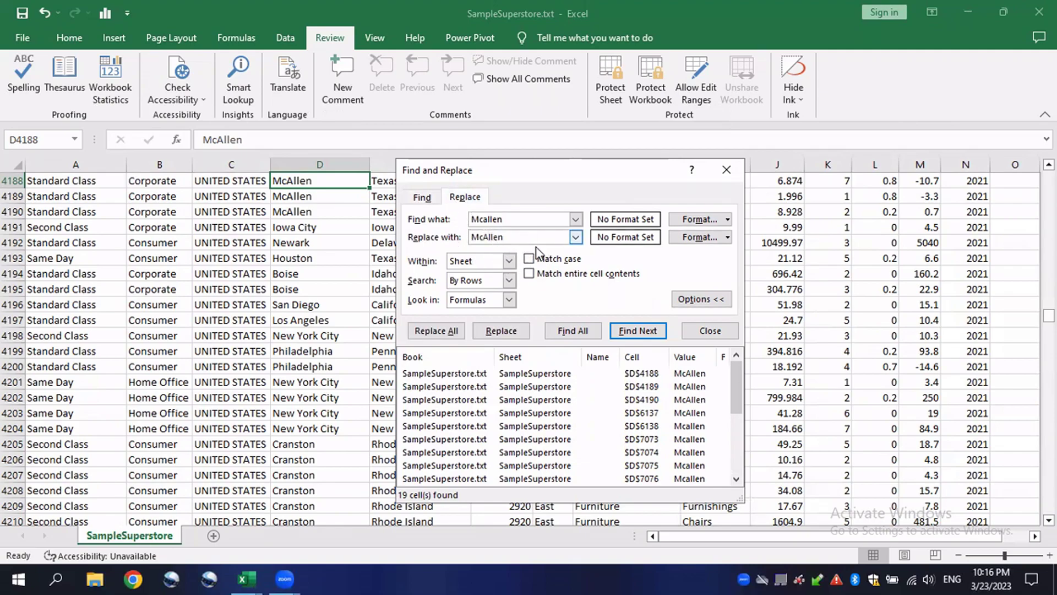
left_click(463, 332)
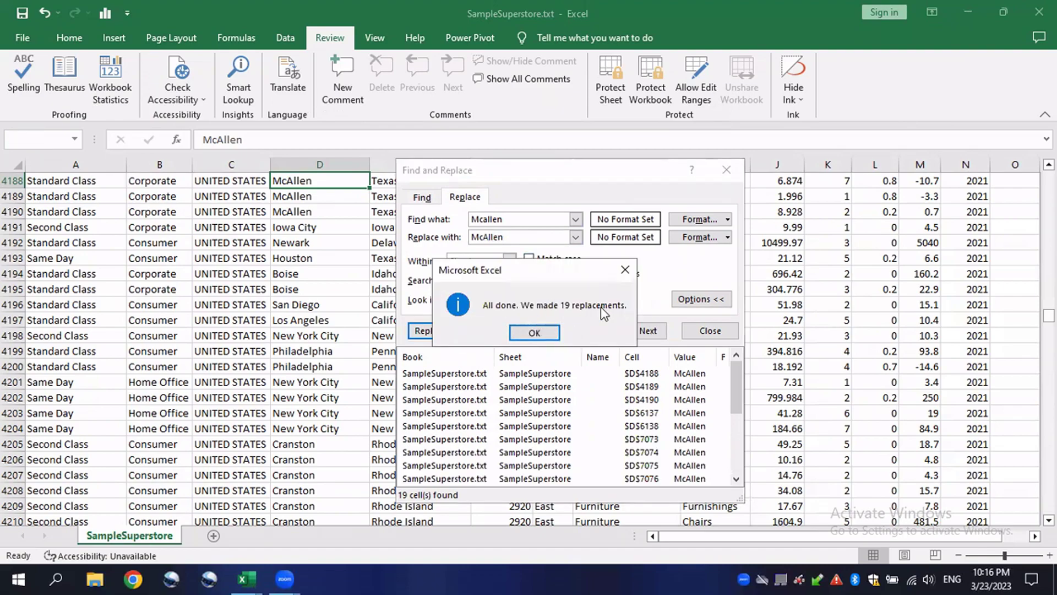
left_click(535, 332)
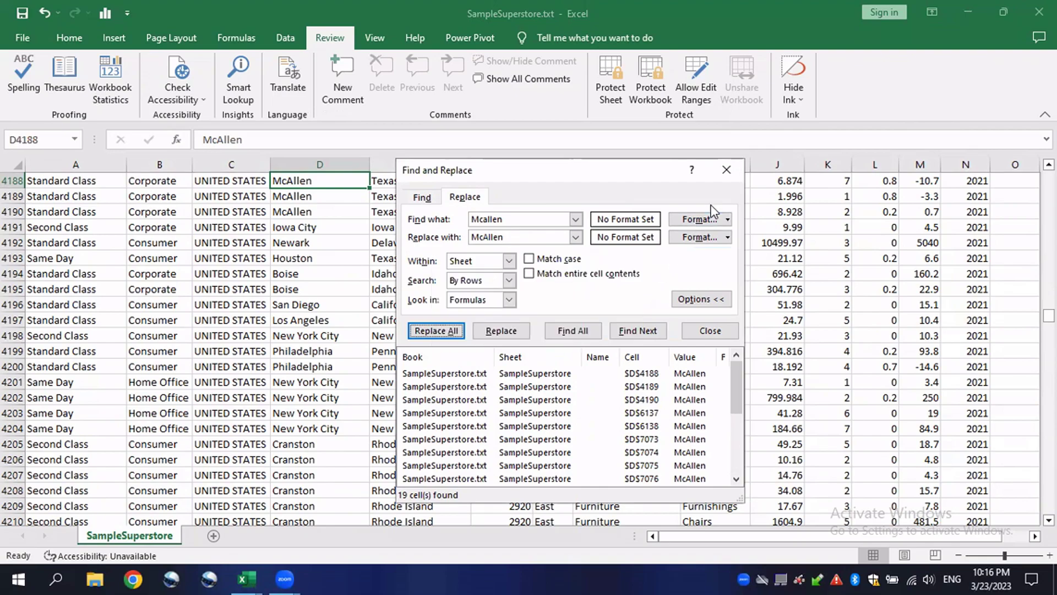
left_click(726, 170)
left_click(392, 306)
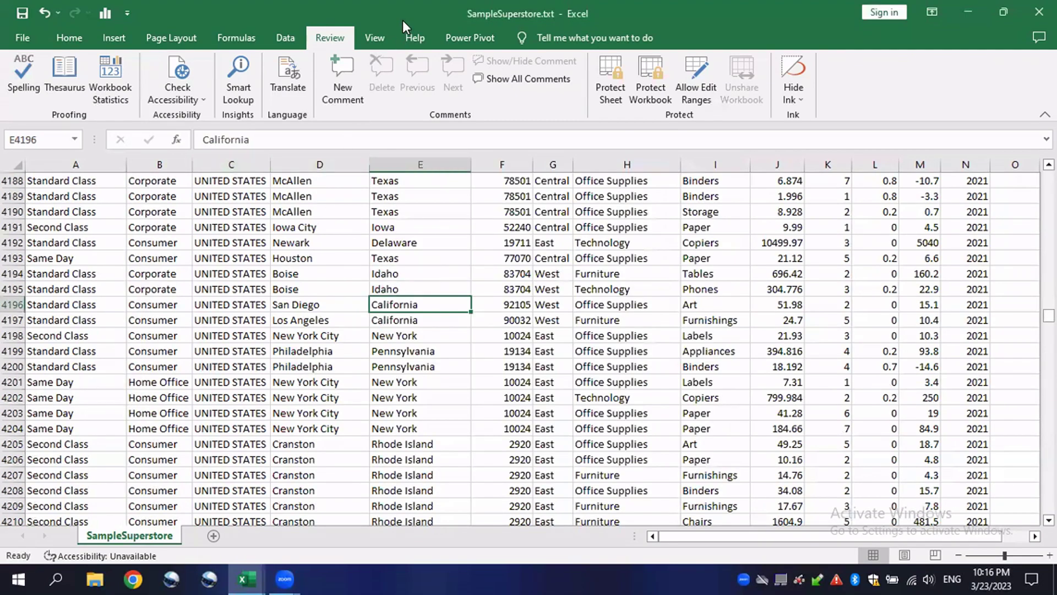
Run the spell check again and change Eau to Esau in the City entries D9163, D9164 and D9379.
left_click(29, 72)
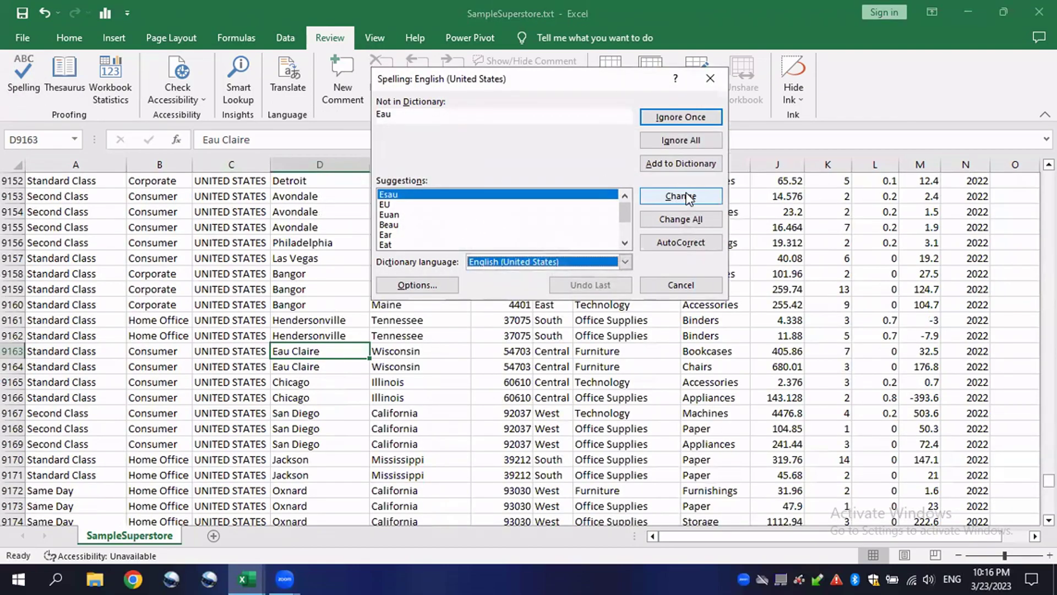
left_click(683, 197)
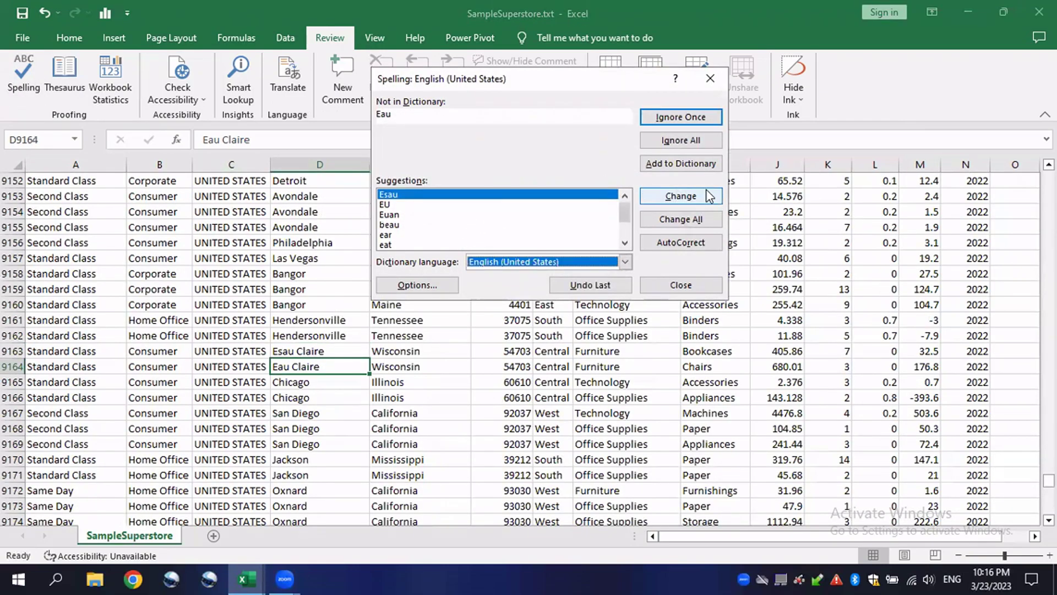
left_click_drag(534, 77, 478, 84)
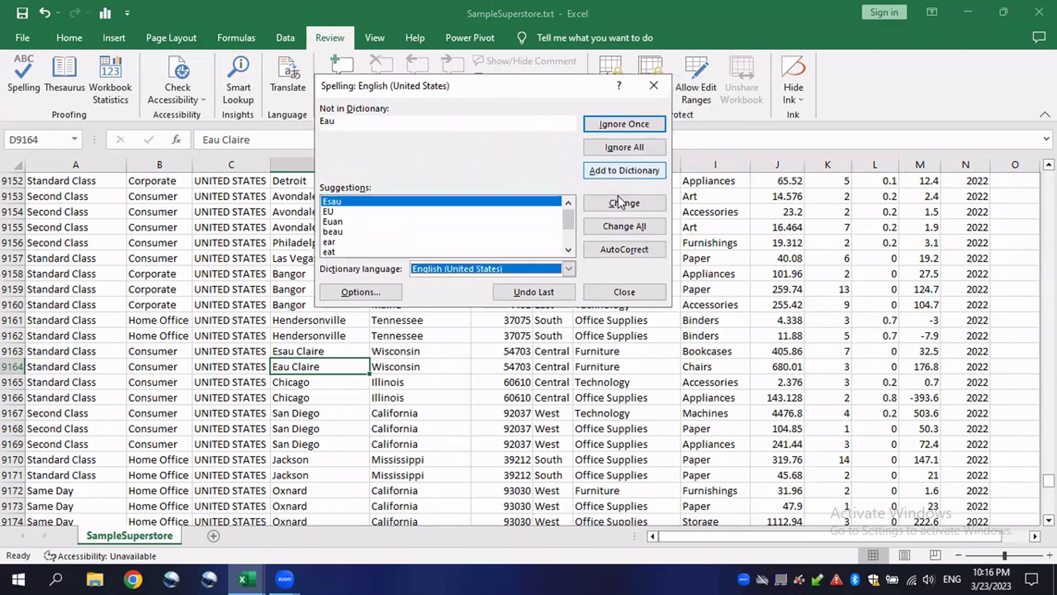
left_click(627, 206)
left_click(634, 205)
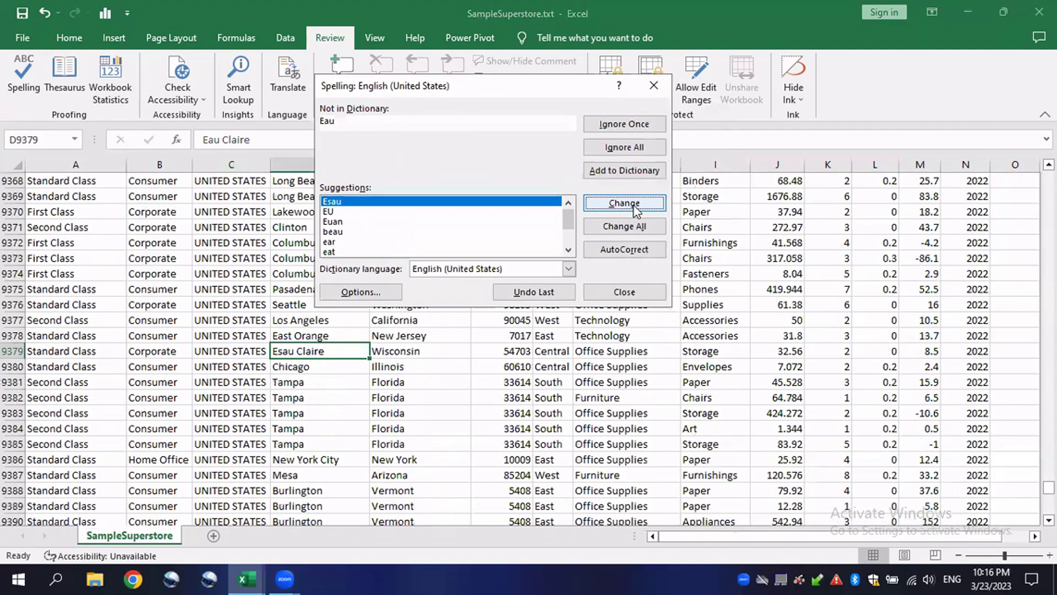
Continue the spell check from the beginning of the sheet, change ClasSDFSs in A4 to Clasts, and finish the check.
left_click(510, 334)
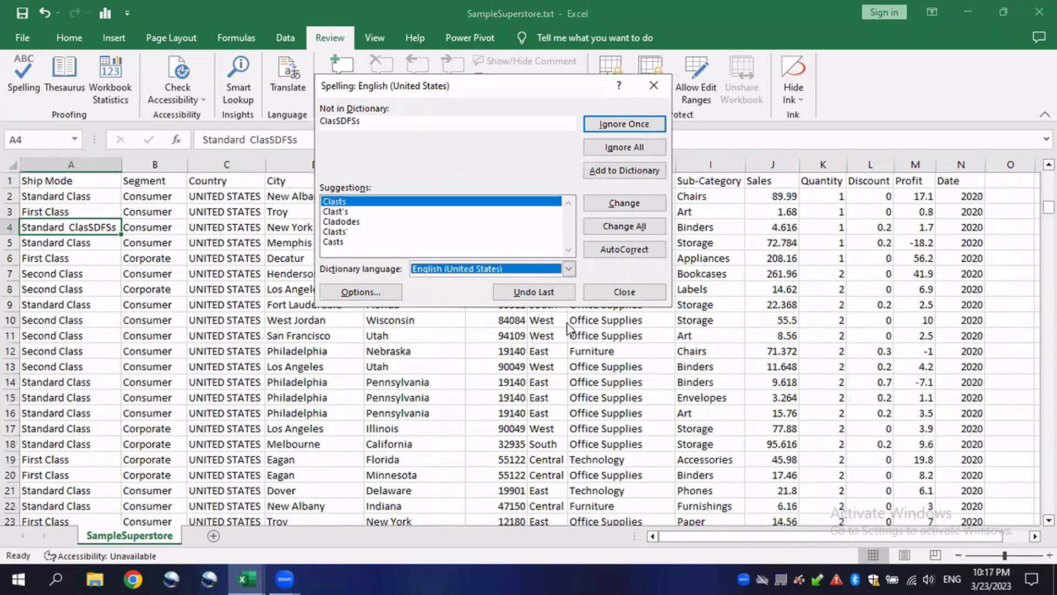
left_click(618, 204)
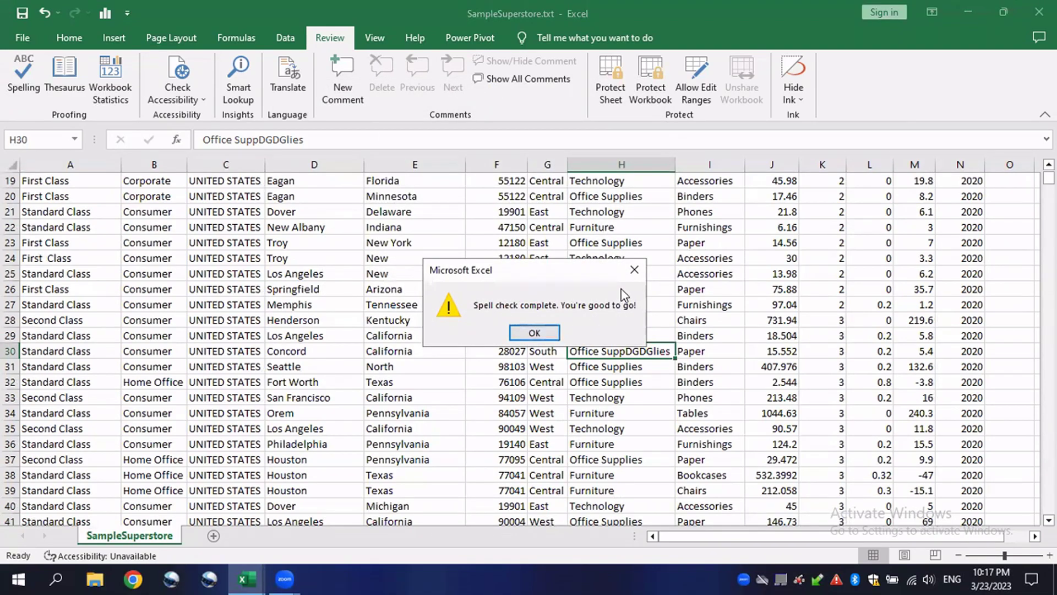
left_click(634, 269)
left_click(457, 319)
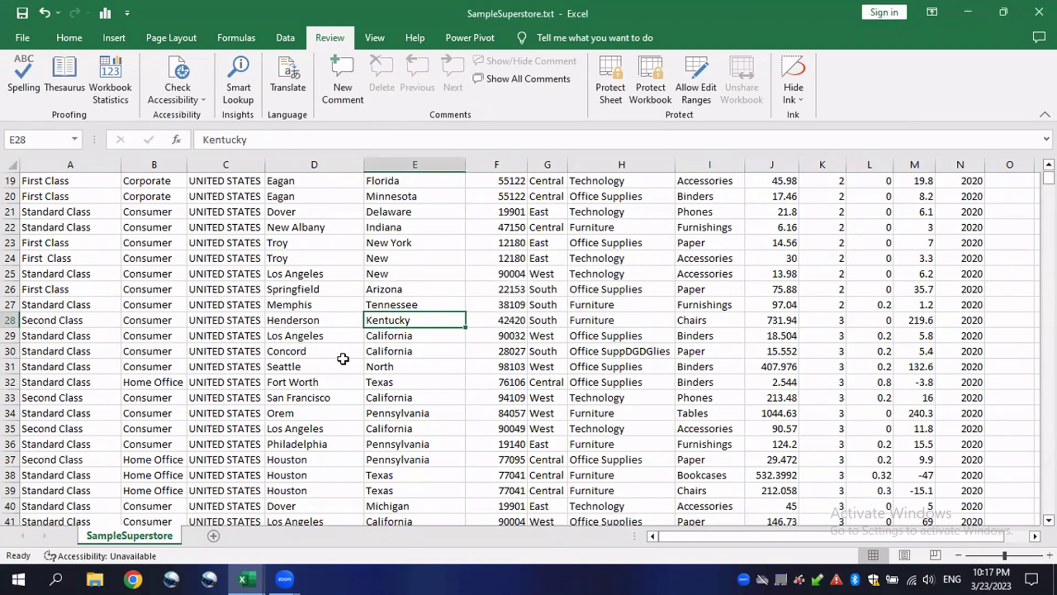
Review the spell-checked rows in the upper part of the sheet, returning to the header row.
scroll(359, 394, "down", 4)
scroll(400, 404, "down", 1)
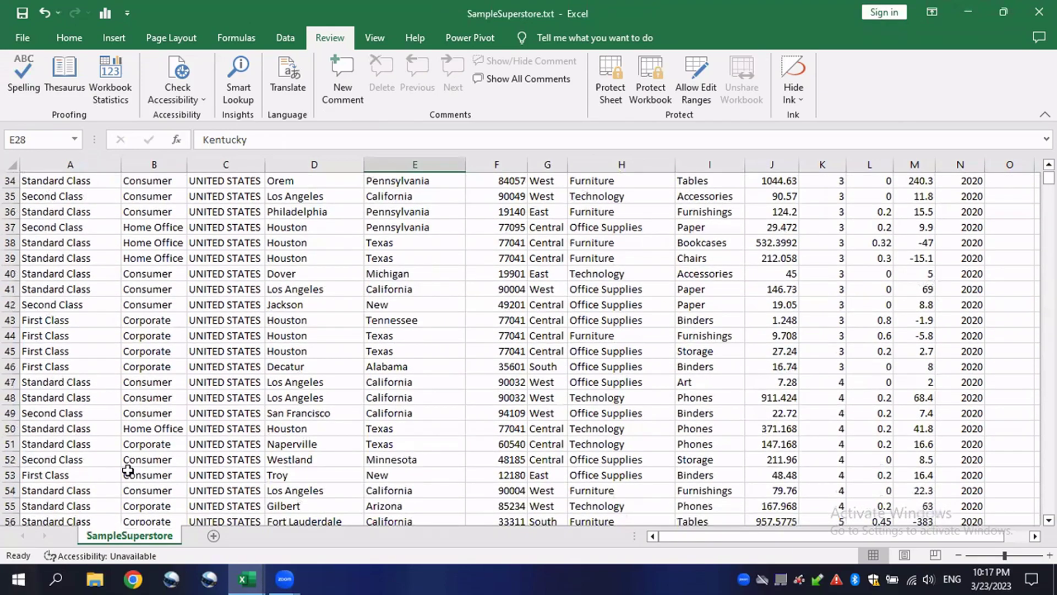
left_click(165, 475)
scroll(252, 373, "up", 2)
left_click(256, 381)
scroll(356, 355, "up", 6)
scroll(398, 336, "up", 3)
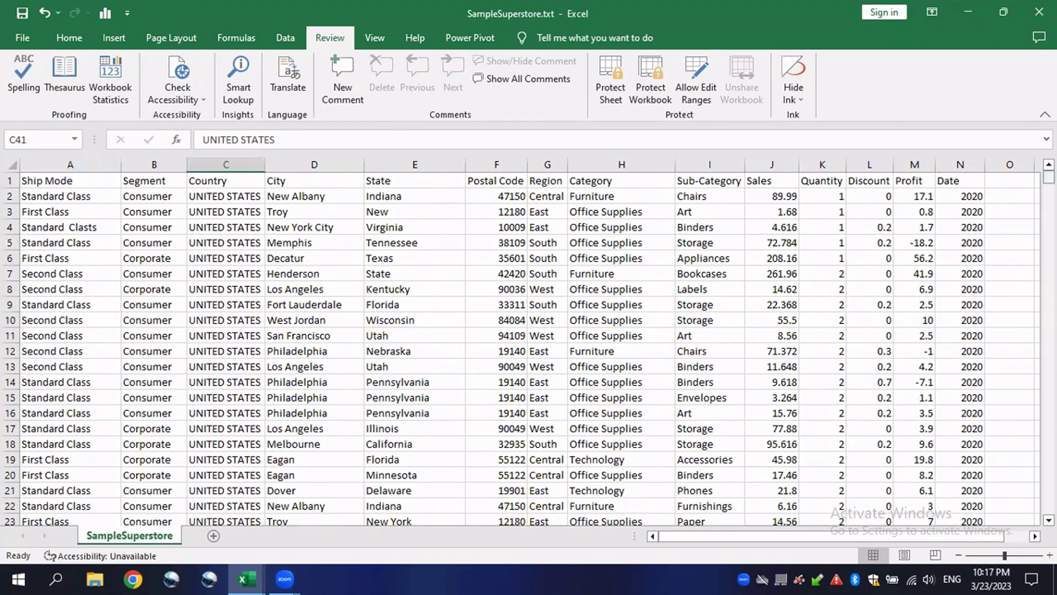
left_click(228, 226)
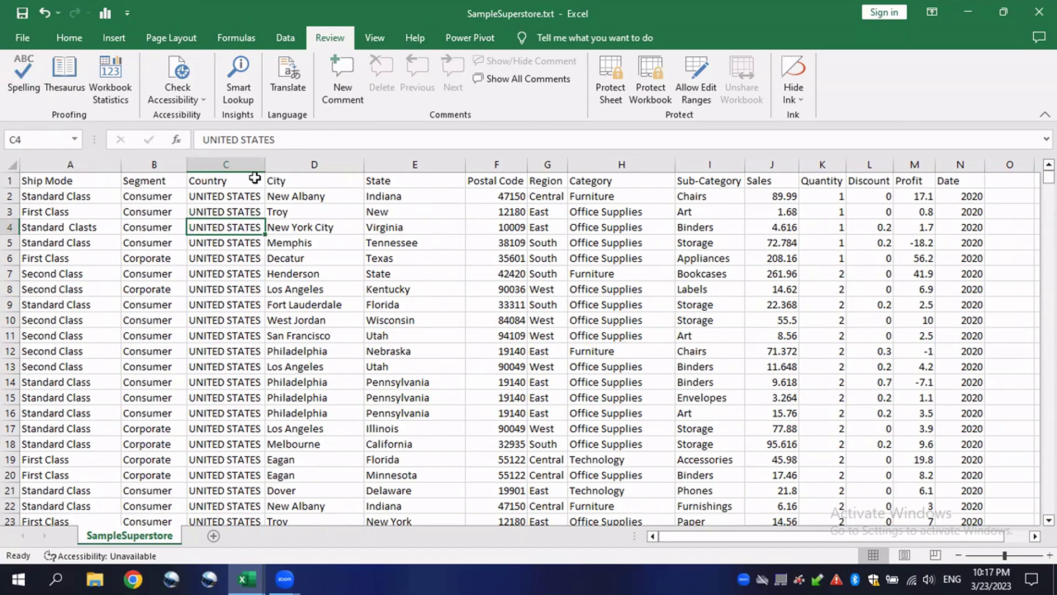
left_click(323, 214)
left_click(166, 245)
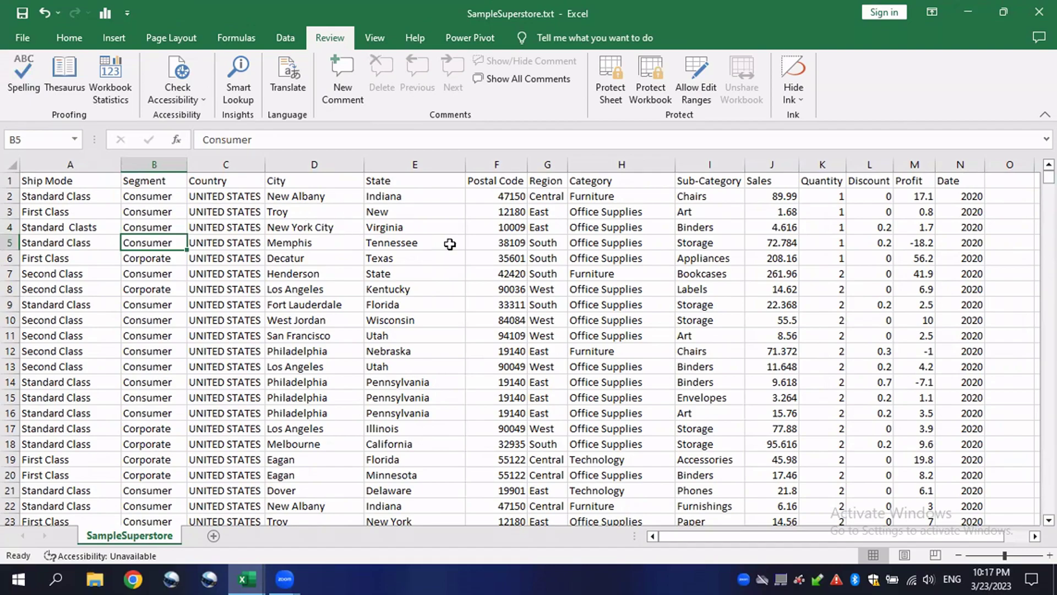
Format the data range A1:N9995 as a table with headers, using the first black-and-grey banded light style.
left_click(220, 226)
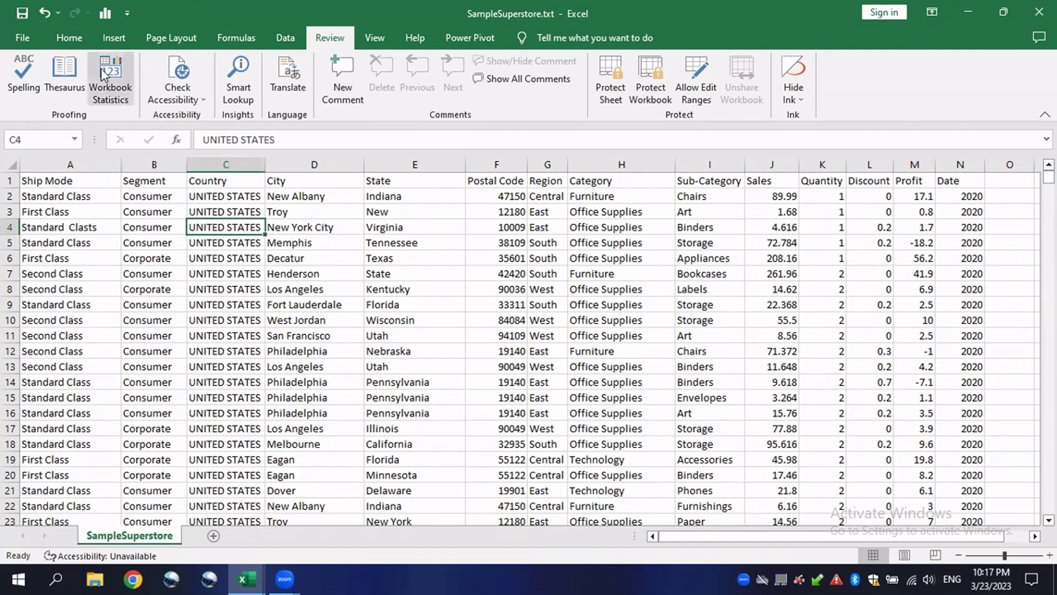
left_click(71, 39)
left_click(141, 226)
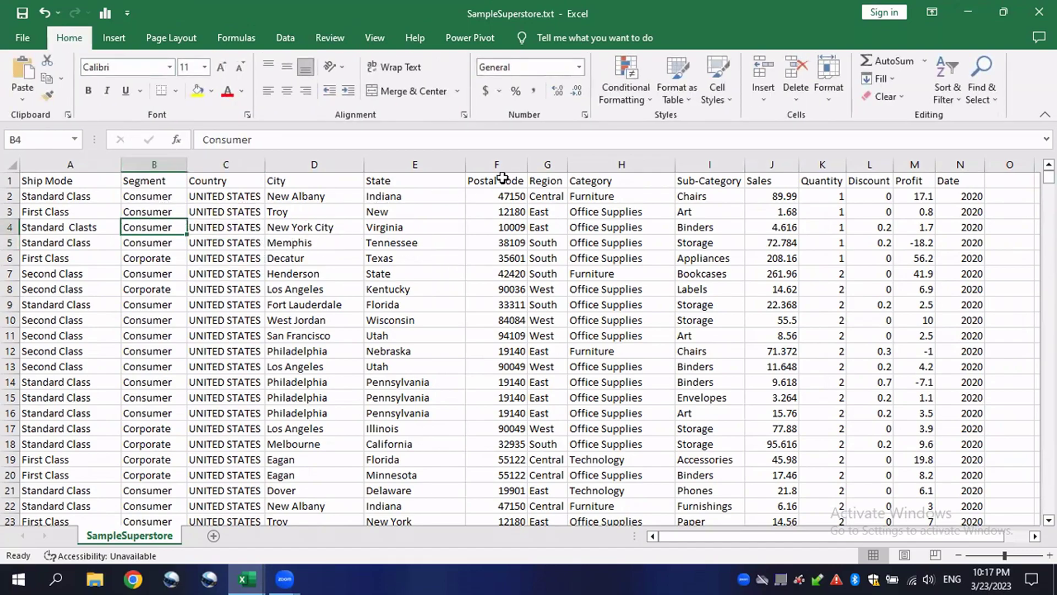
left_click(679, 95)
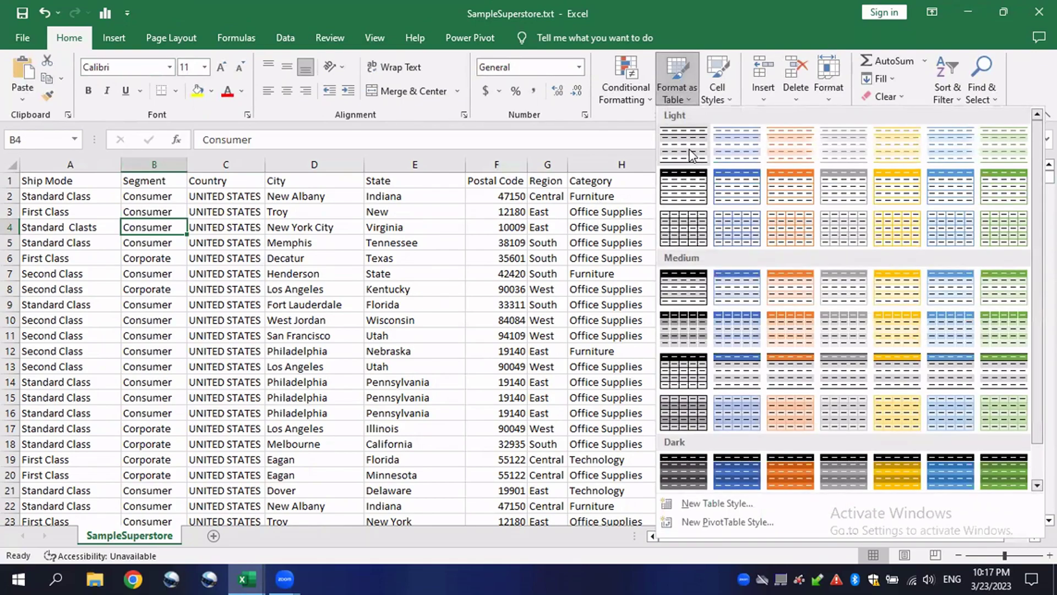
left_click(666, 151)
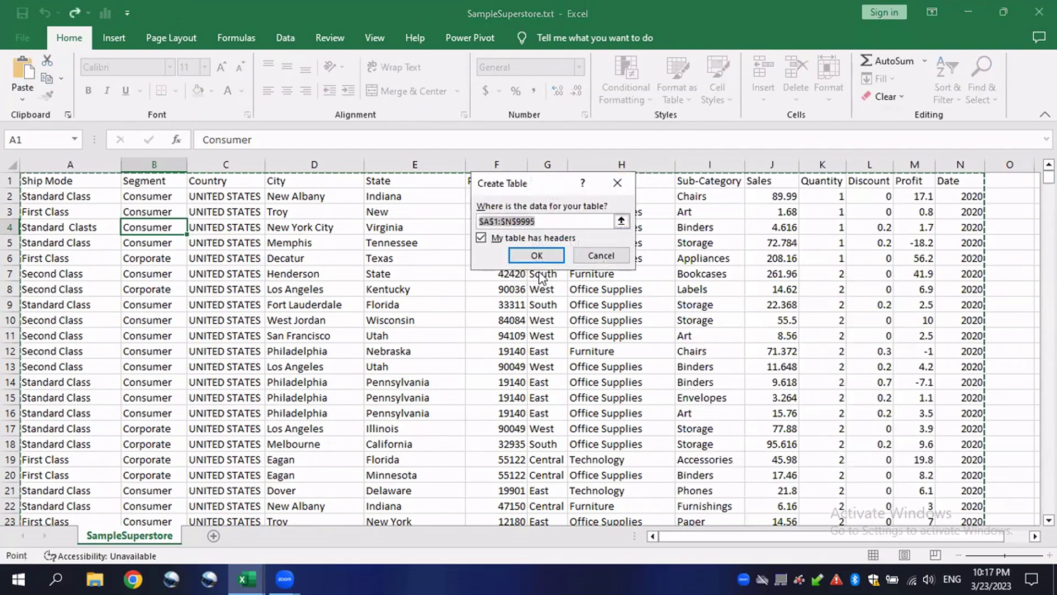
left_click(534, 255)
left_click(122, 242)
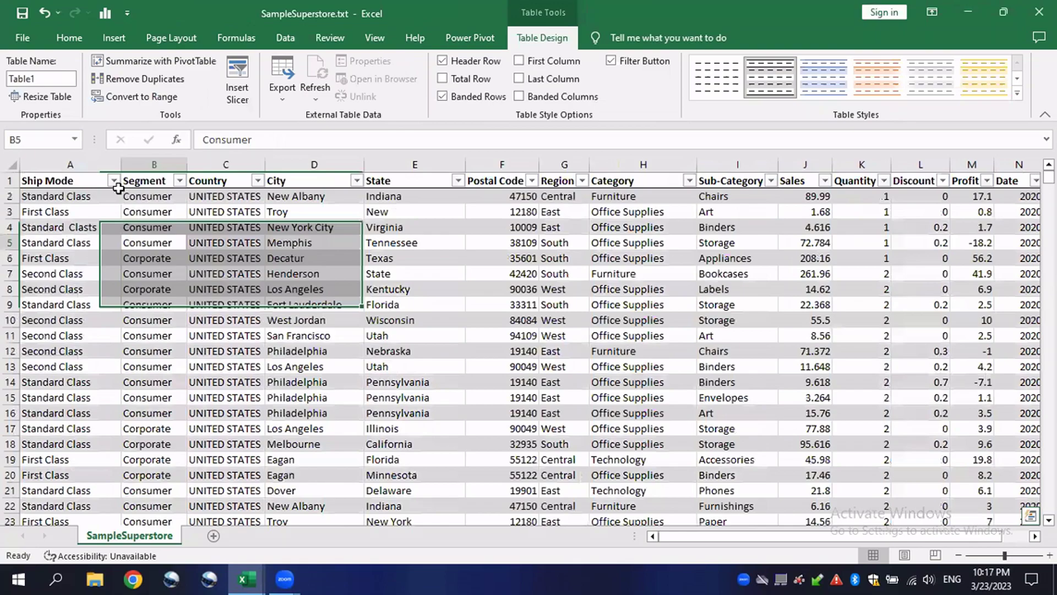
Examine the distinct Ship Mode entries in the column's filter list without filtering anything.
left_click(114, 181)
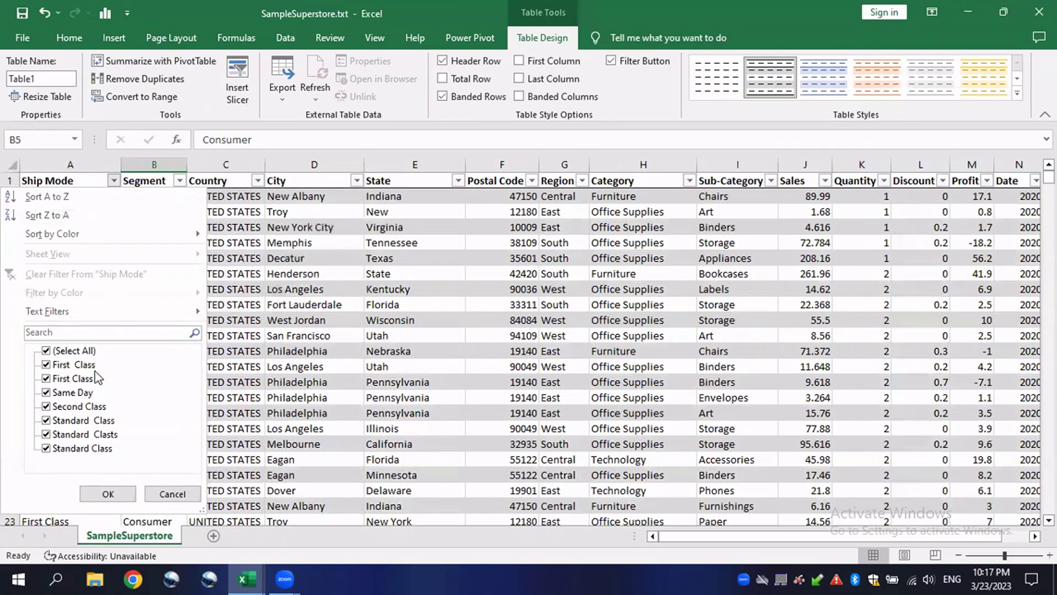
left_click(126, 496)
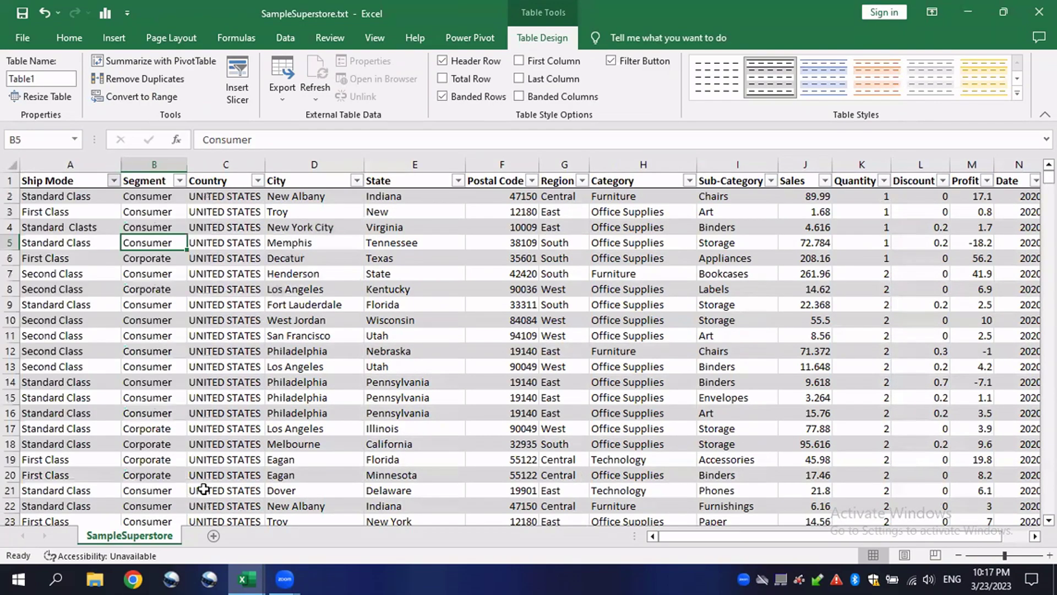
left_click(374, 354)
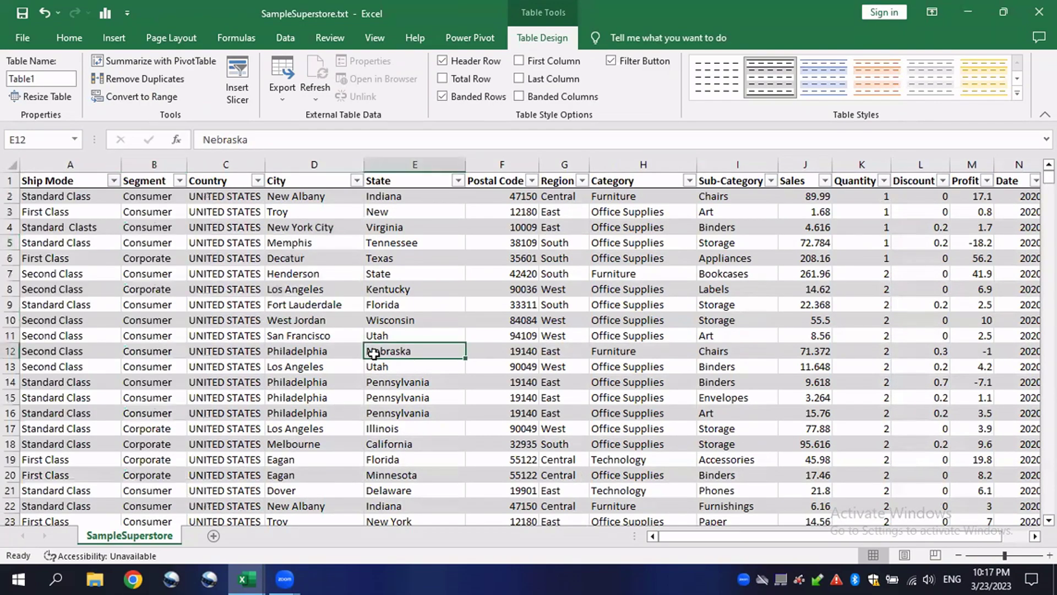
left_click(152, 315)
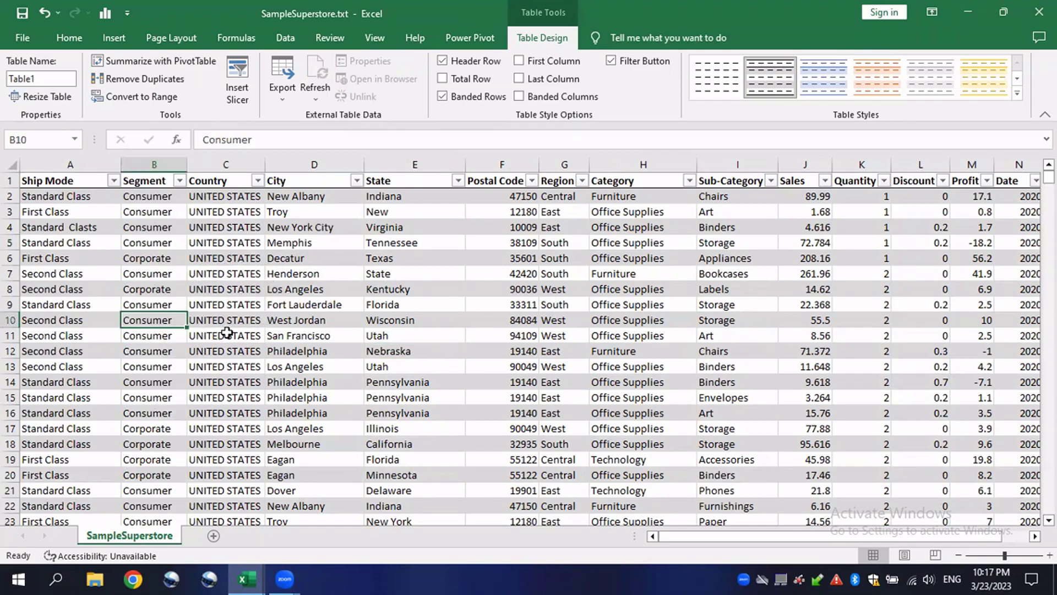
Insert a PivotTable from Table1 on a new worksheet and place that sheet after SampleSuperstore.
left_click(114, 37)
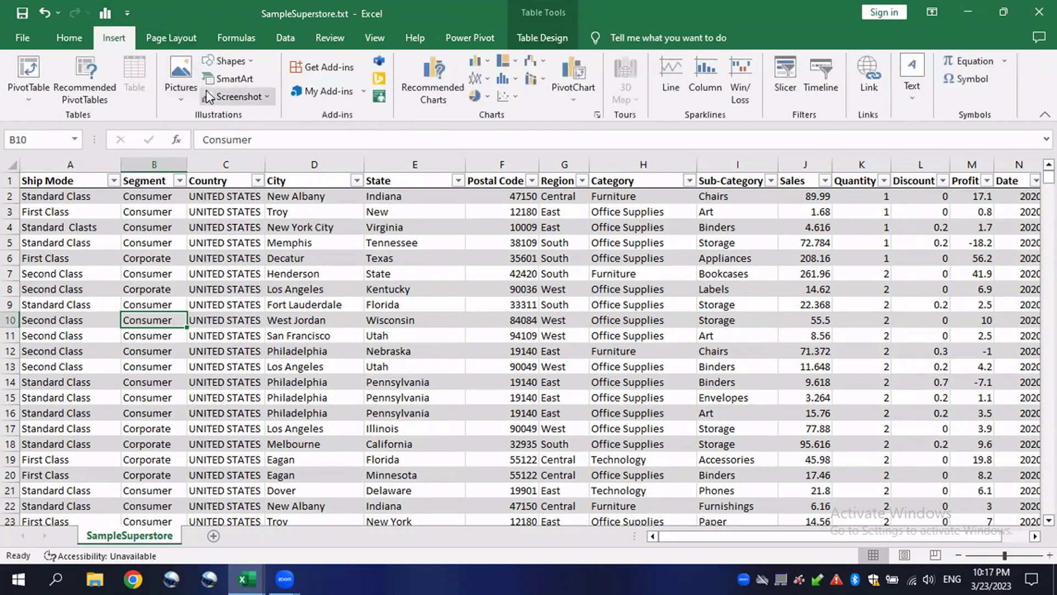
left_click(29, 68)
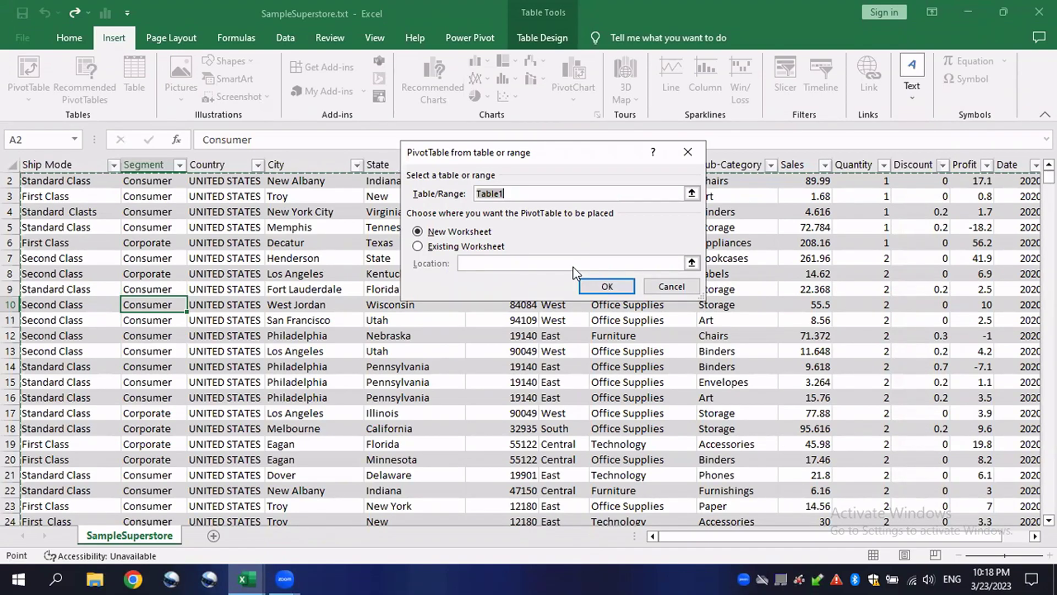
left_click(605, 285)
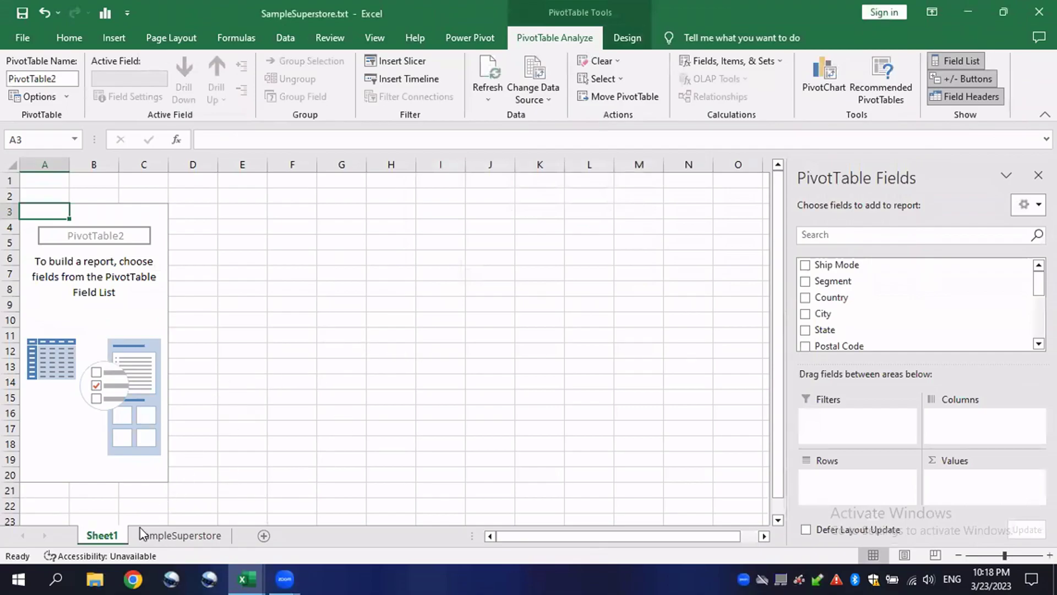
left_click_drag(112, 537, 238, 542)
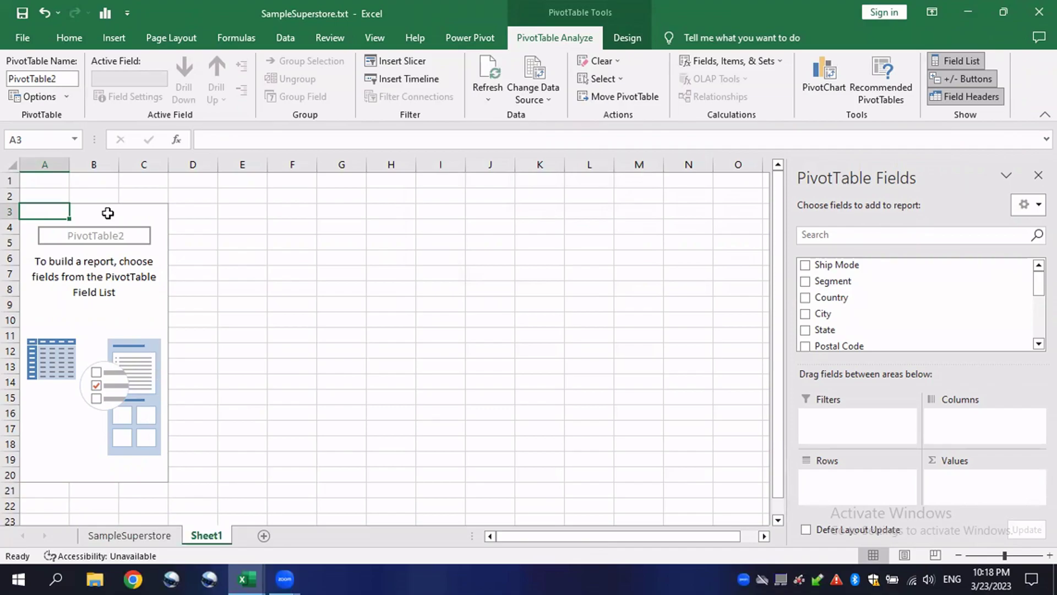
left_click(530, 273)
left_click(142, 332)
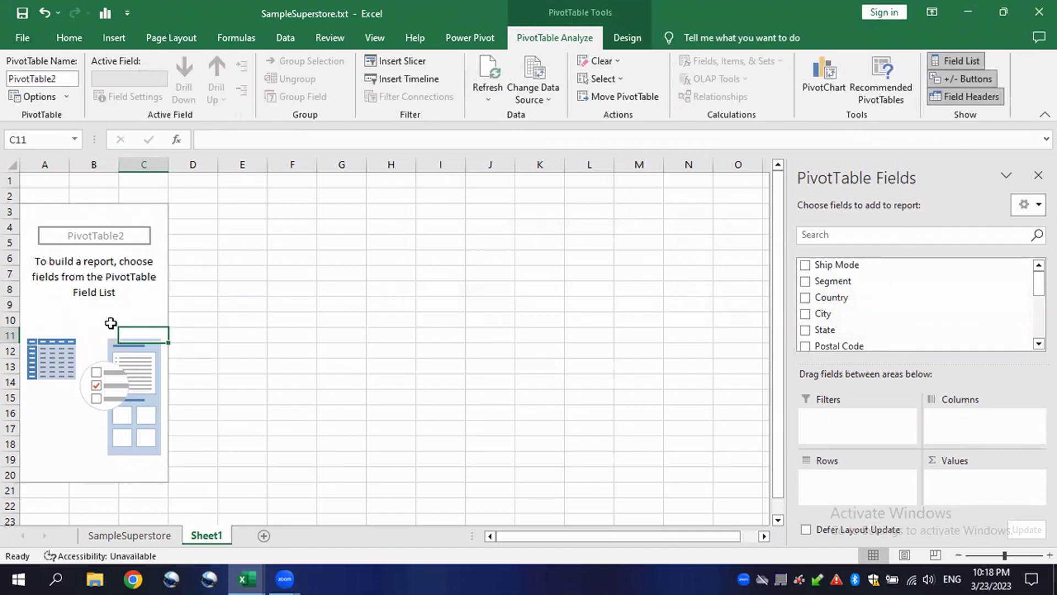
left_click_drag(44, 213, 136, 480)
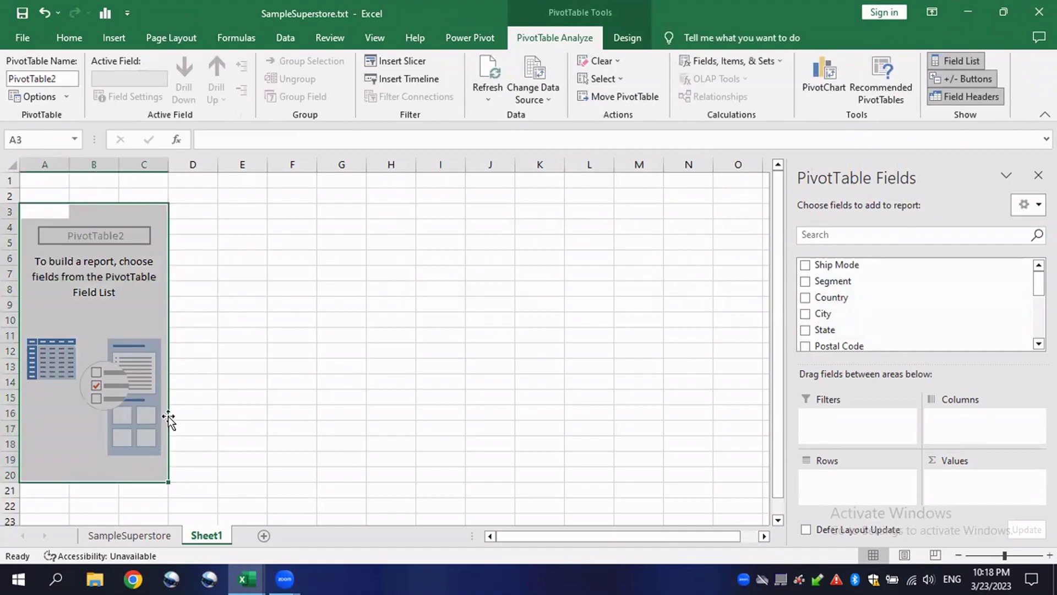
left_click(287, 305)
left_click(97, 291)
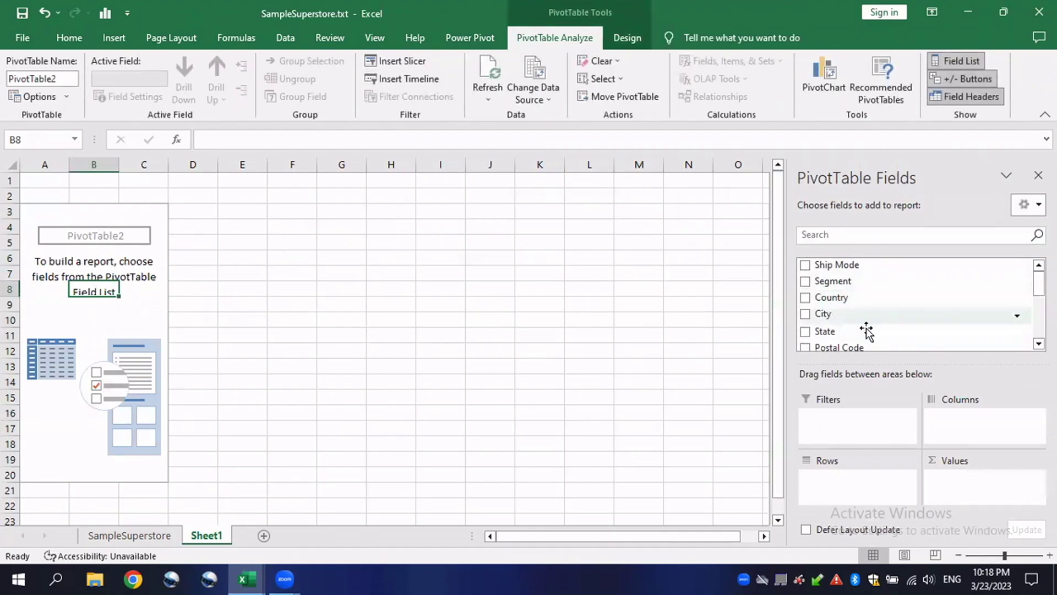
Examine the Category and Sales columns of the SampleSuperstore sheet as source fields for the PivotTable.
left_click(159, 532)
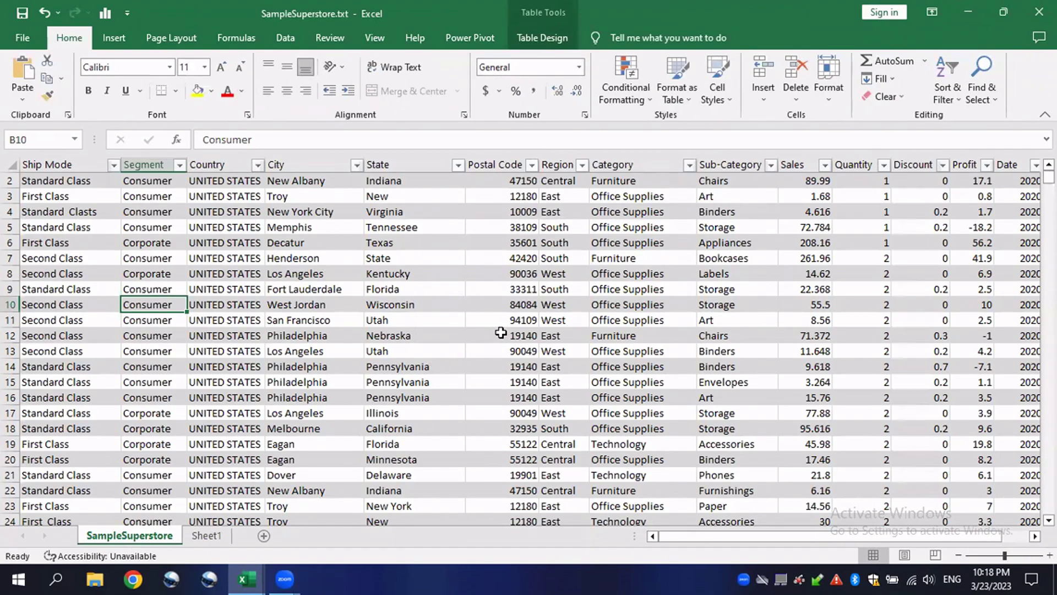
left_click(497, 330)
scroll(315, 293, "up", 1)
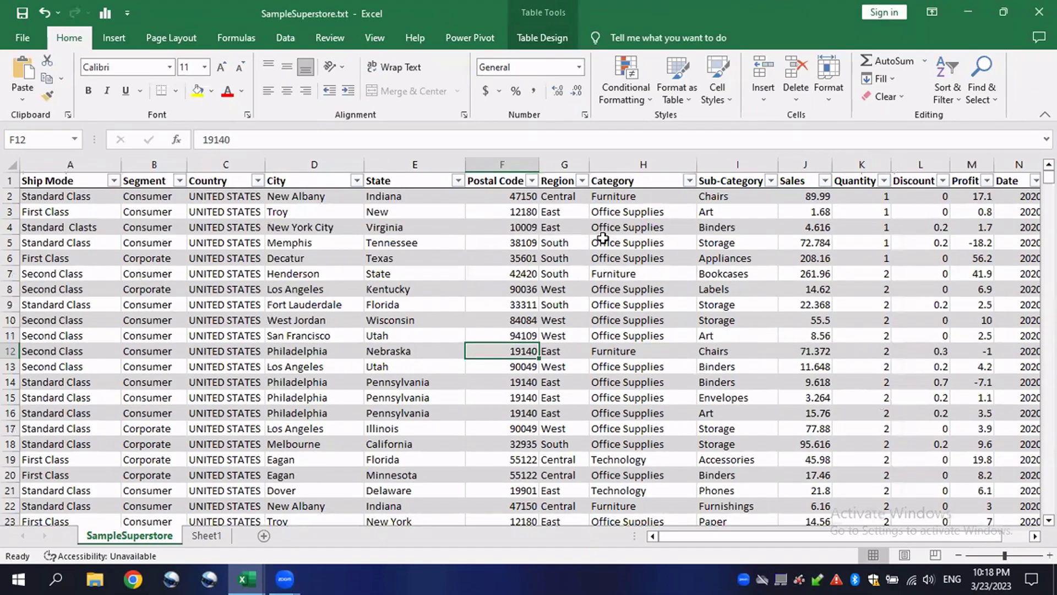
left_click(638, 165)
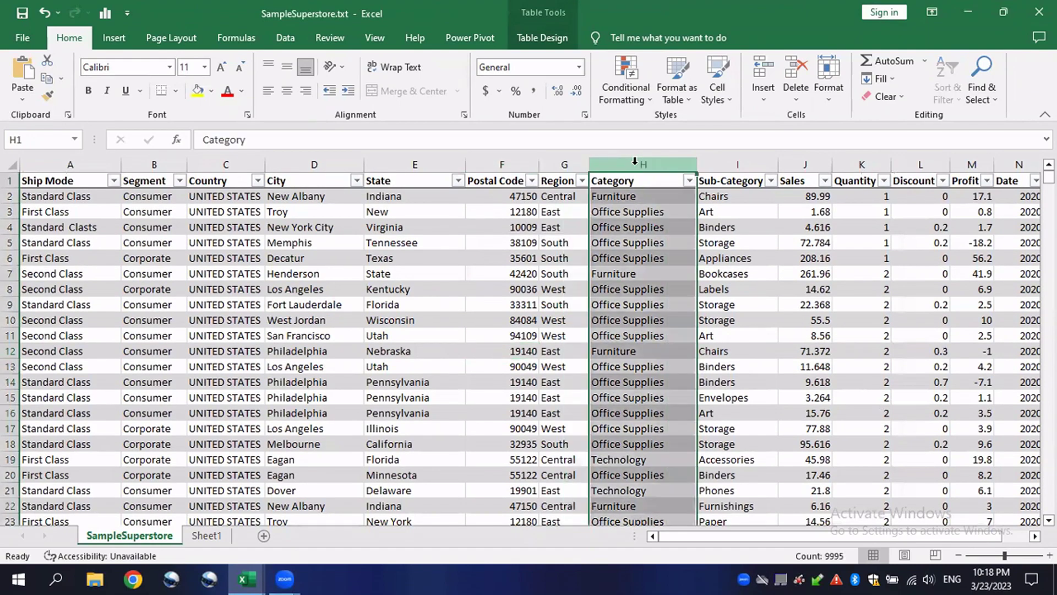
left_click(805, 165)
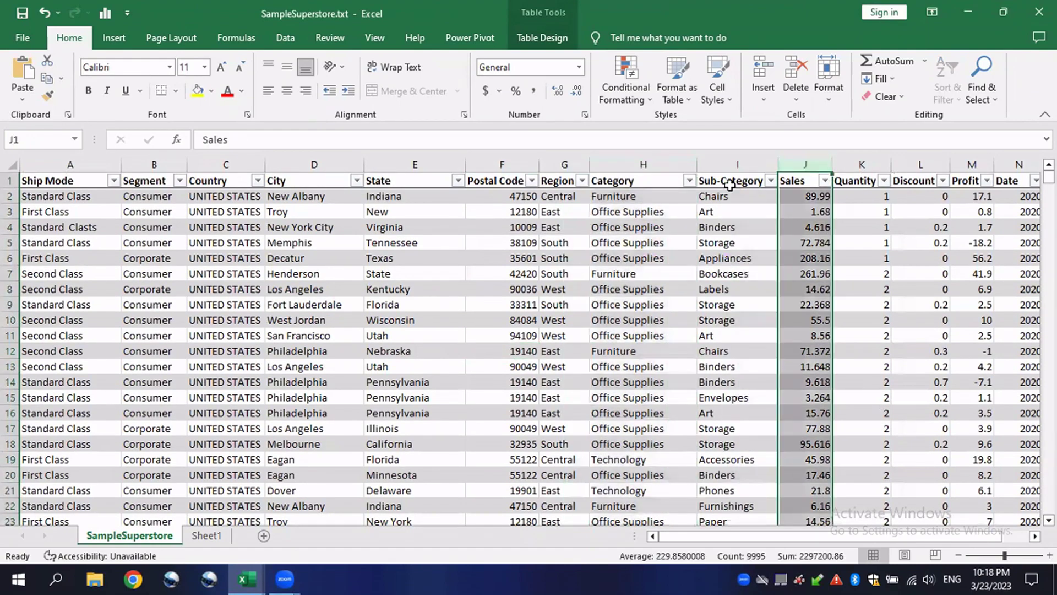
left_click(642, 164)
left_click(805, 164)
left_click(644, 179)
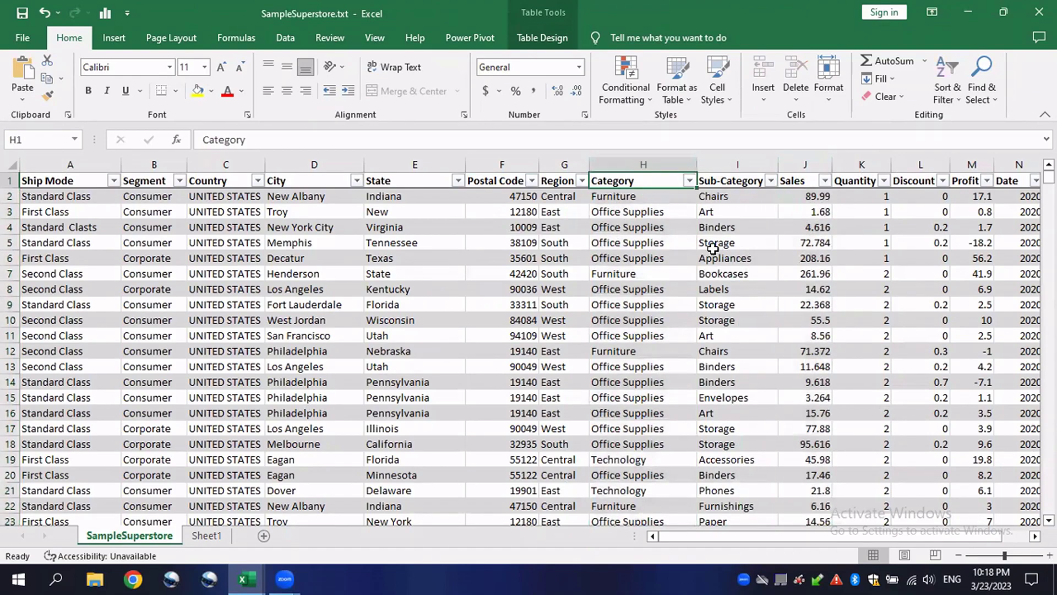
On Sheet1, add Category to the PivotTable's rows and Sales to its values as a sum.
left_click(206, 535)
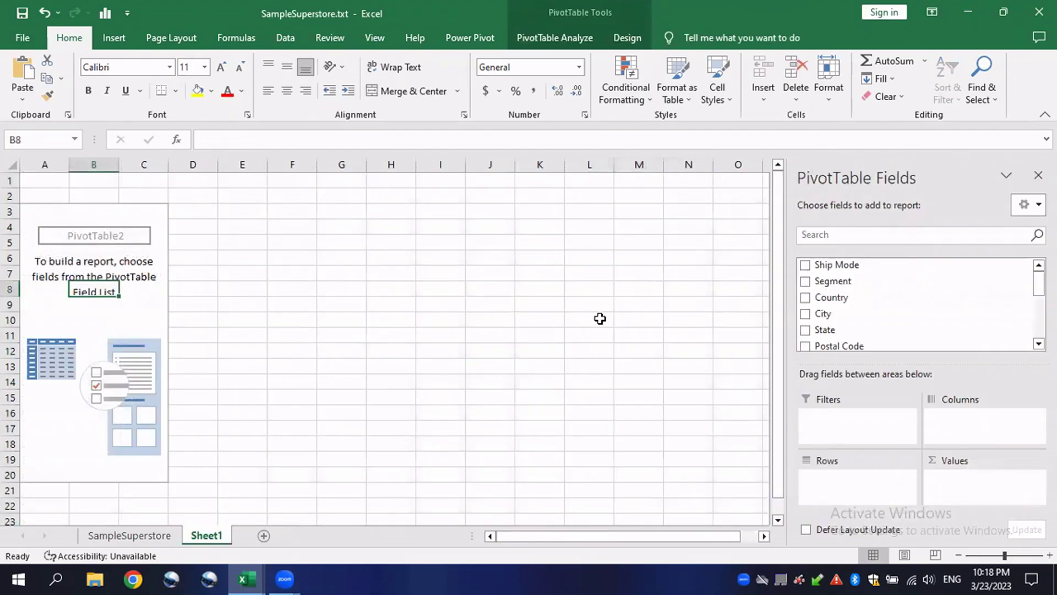
scroll(892, 308, "down", 3)
scroll(874, 302, "up", 1)
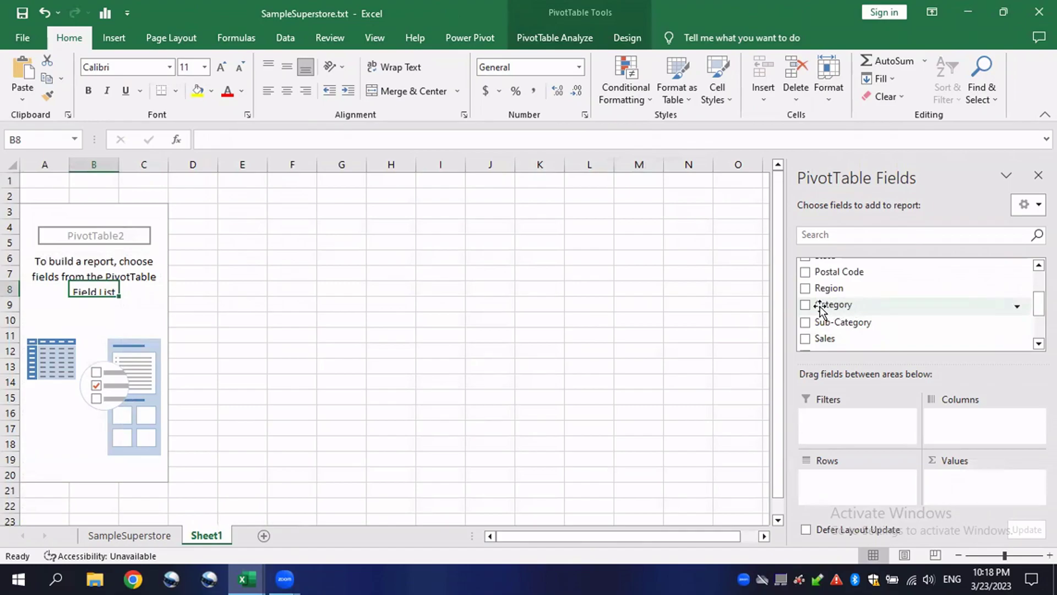
left_click_drag(850, 306, 848, 489)
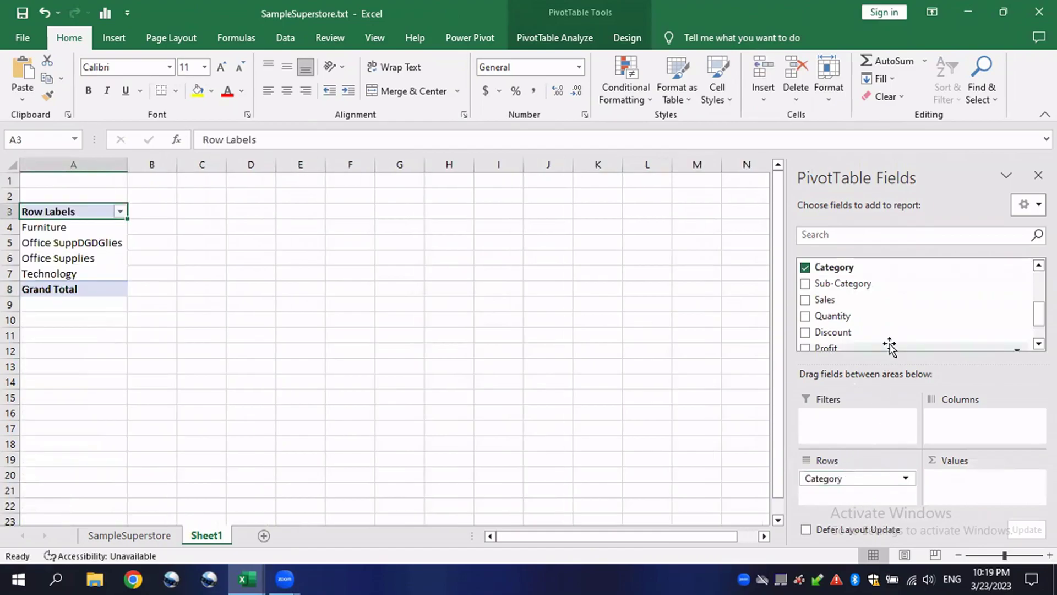
scroll(858, 305, "down", 1)
scroll(845, 328, "up", 3)
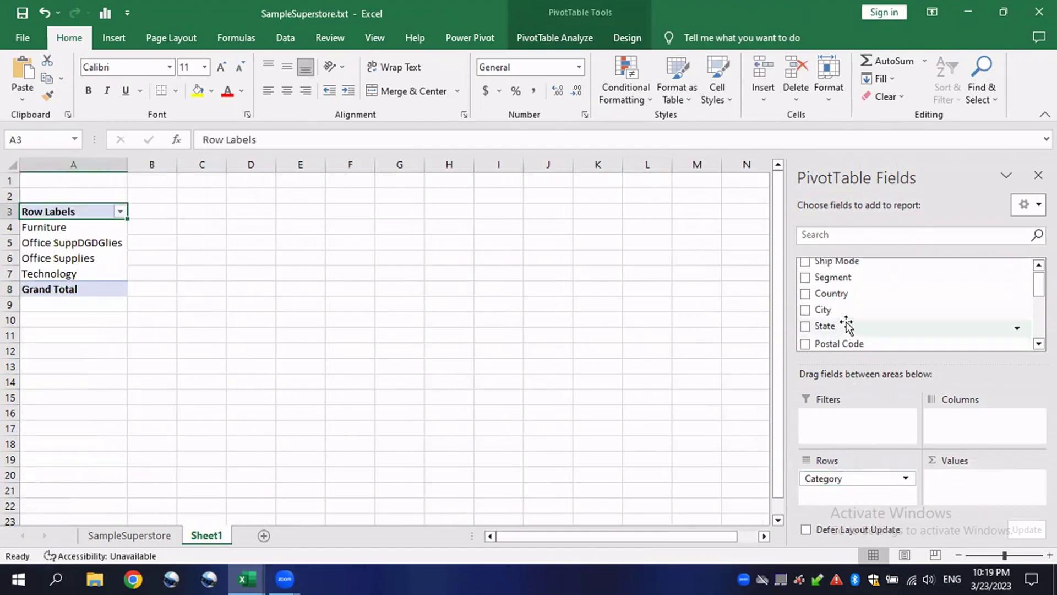
scroll(852, 311, "down", 2)
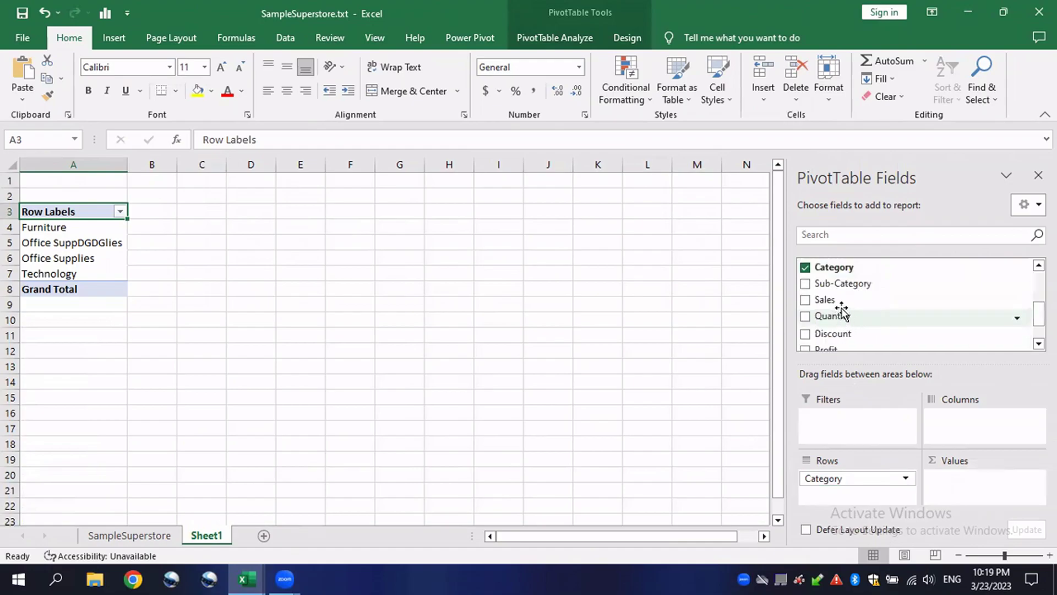
left_click_drag(831, 300, 975, 496)
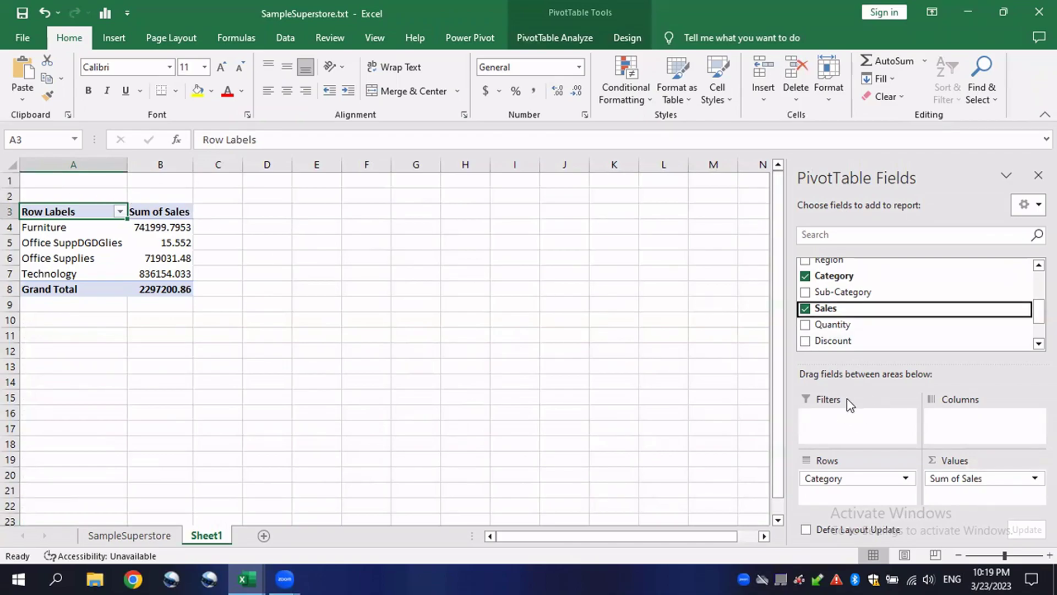
Try Discount as a report filter on the PivotTable, check its filter list, and remove the field again.
left_click_drag(837, 342, 850, 436)
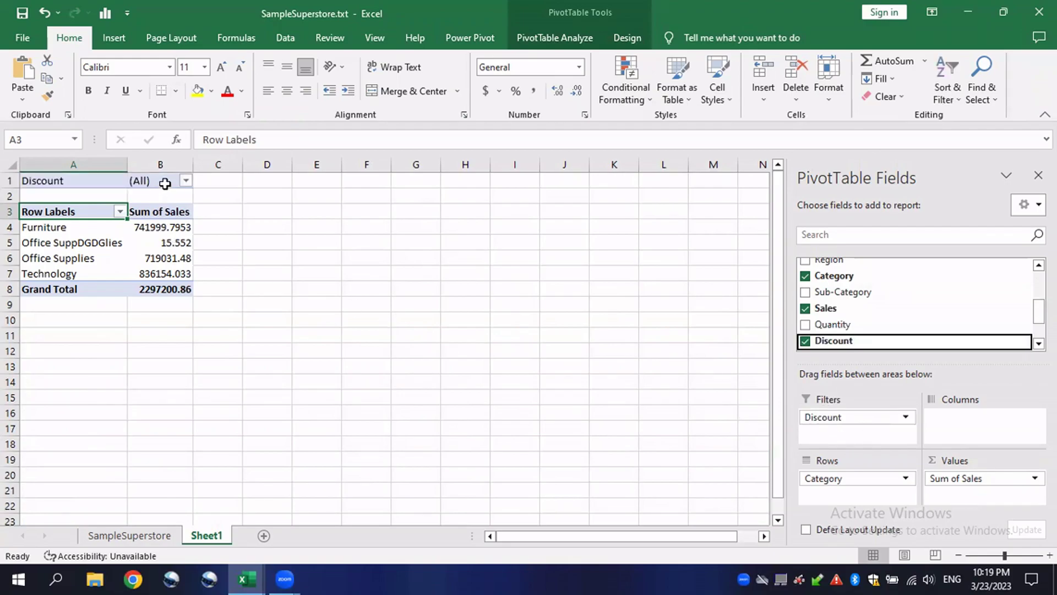
left_click(186, 181)
left_click(186, 181)
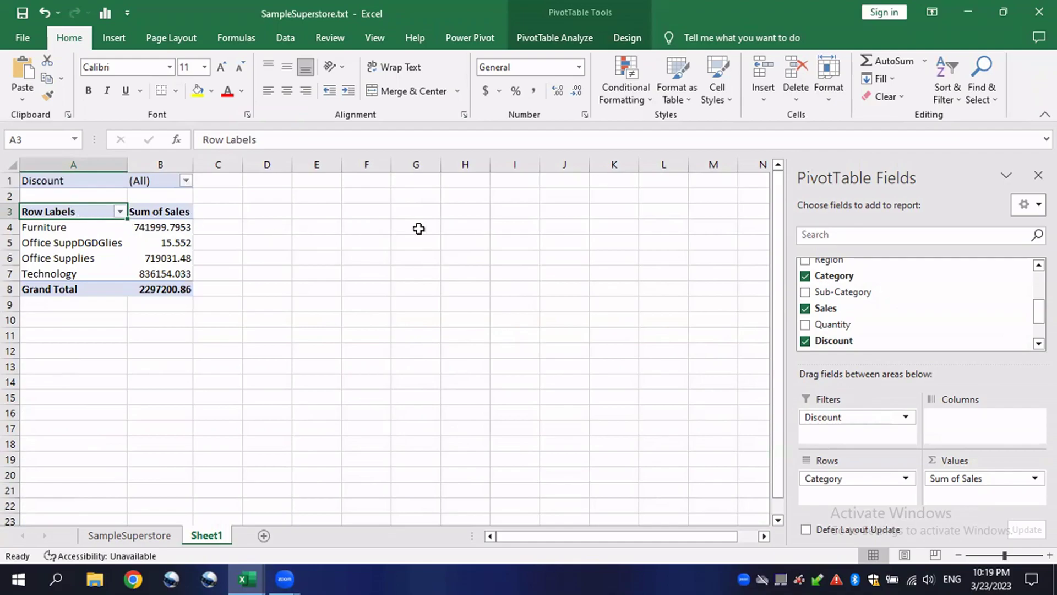
scroll(873, 302, "up", 1)
scroll(866, 309, "down", 2)
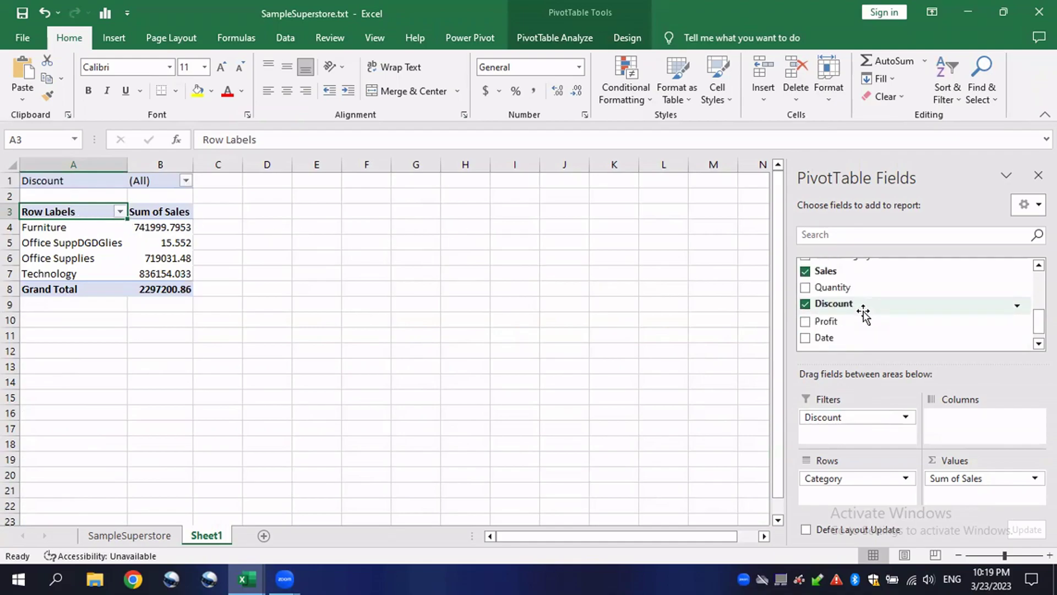
scroll(838, 317, "up", 2)
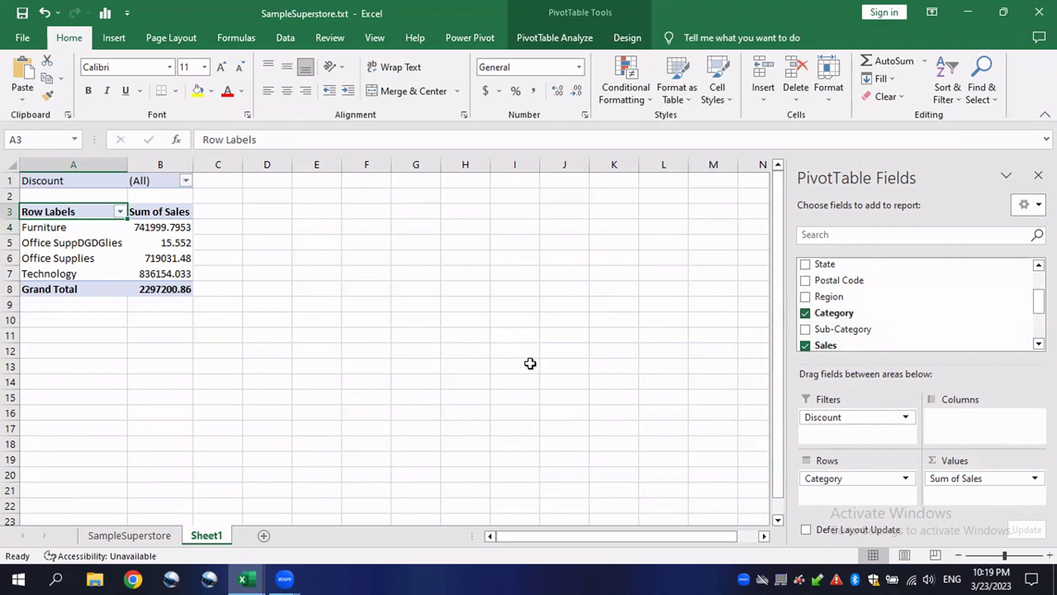
left_click_drag(847, 432, 668, 418)
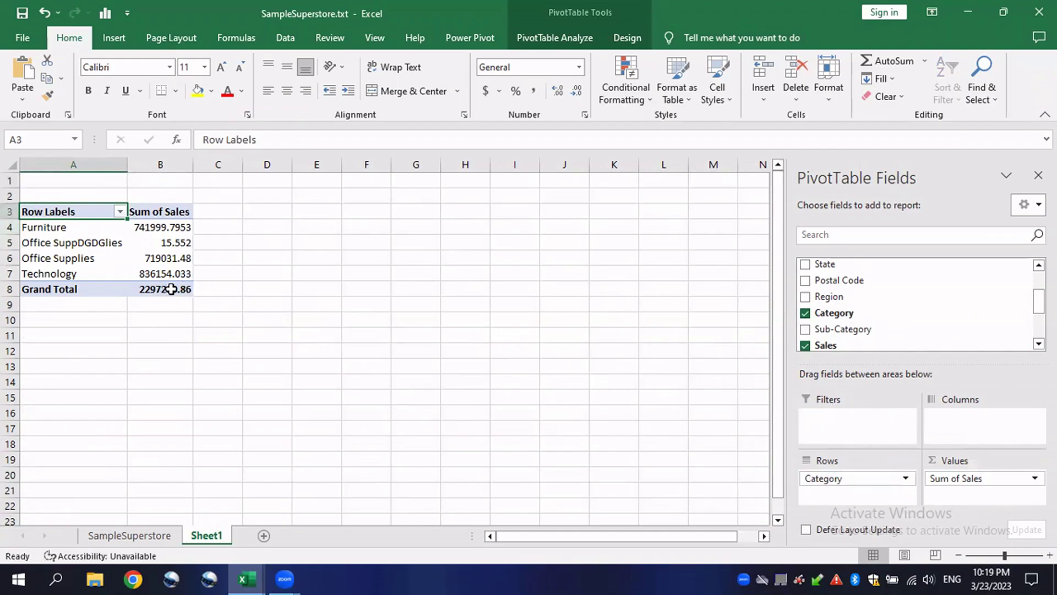
Examine the Category and Region columns of the SampleSuperstore sheet.
mouse_move(168, 287)
left_click(129, 535)
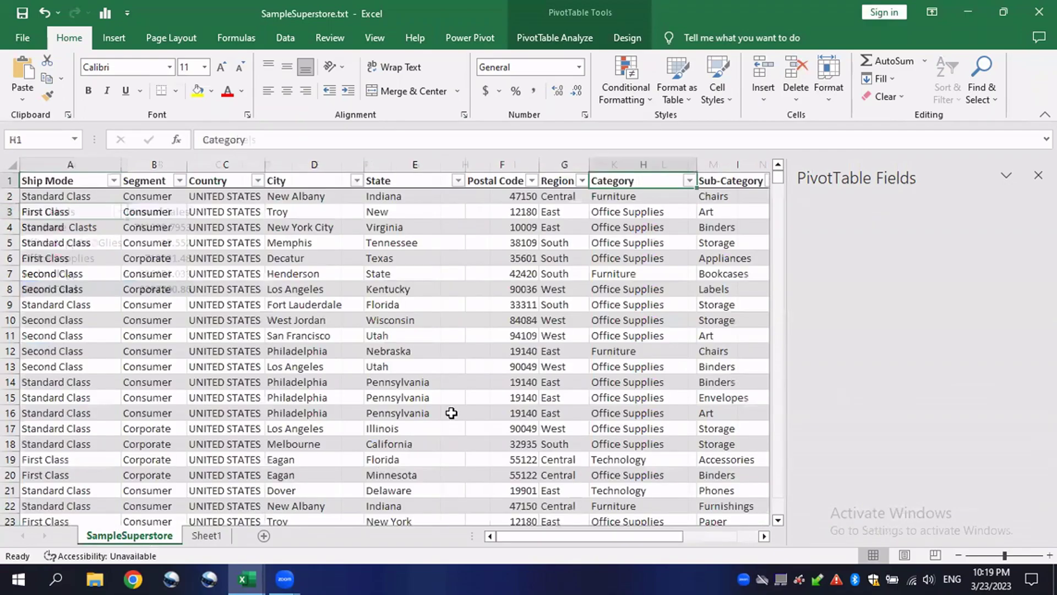
left_click(639, 183)
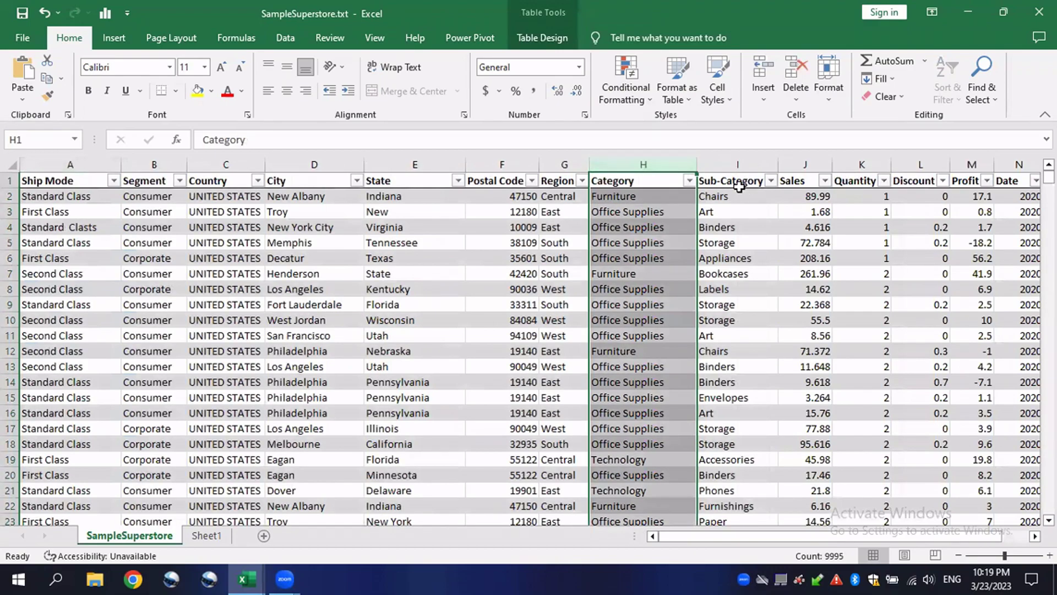
left_click(564, 164)
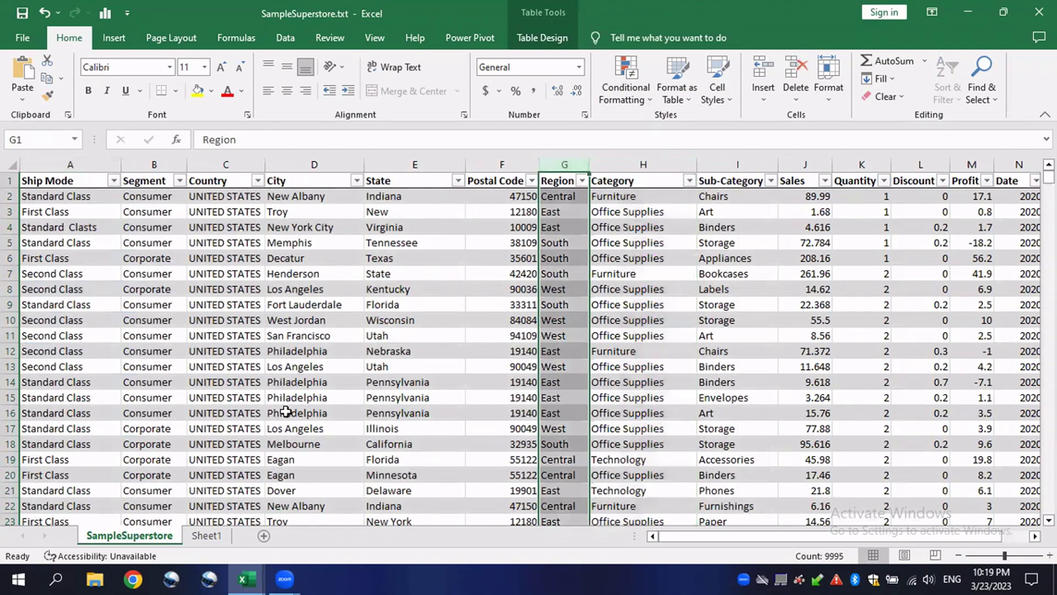
On Sheet1, add the Region field to the PivotTable's columns.
left_click(205, 536)
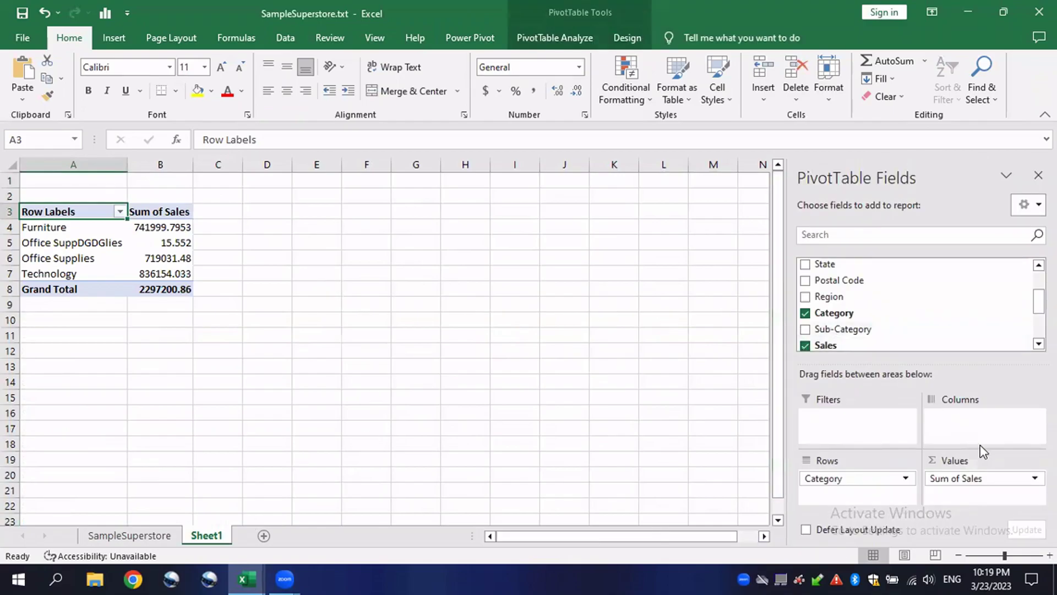
scroll(883, 319, "up", 2)
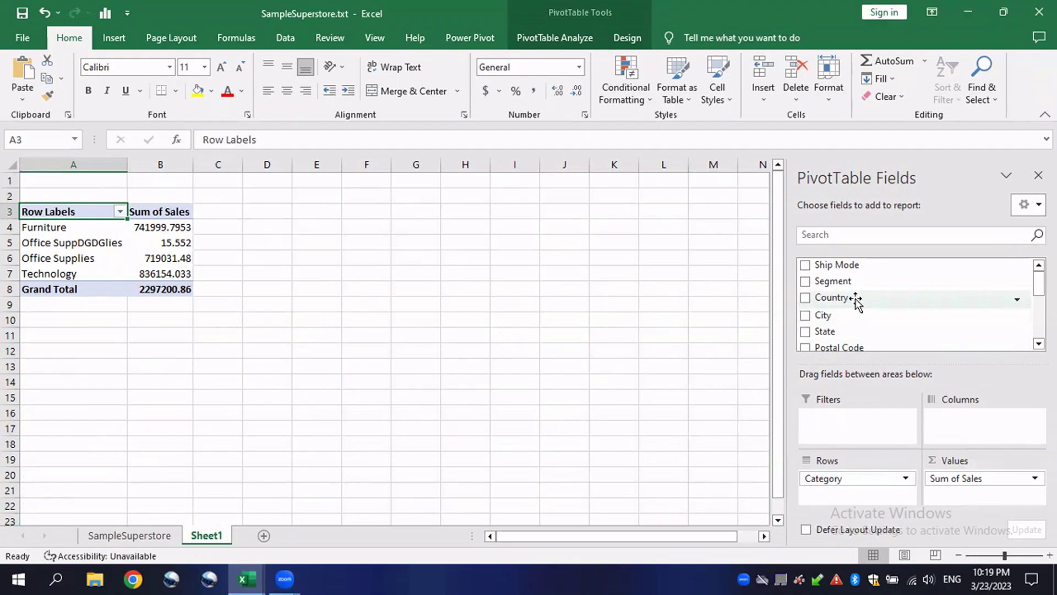
scroll(854, 301, "down", 1)
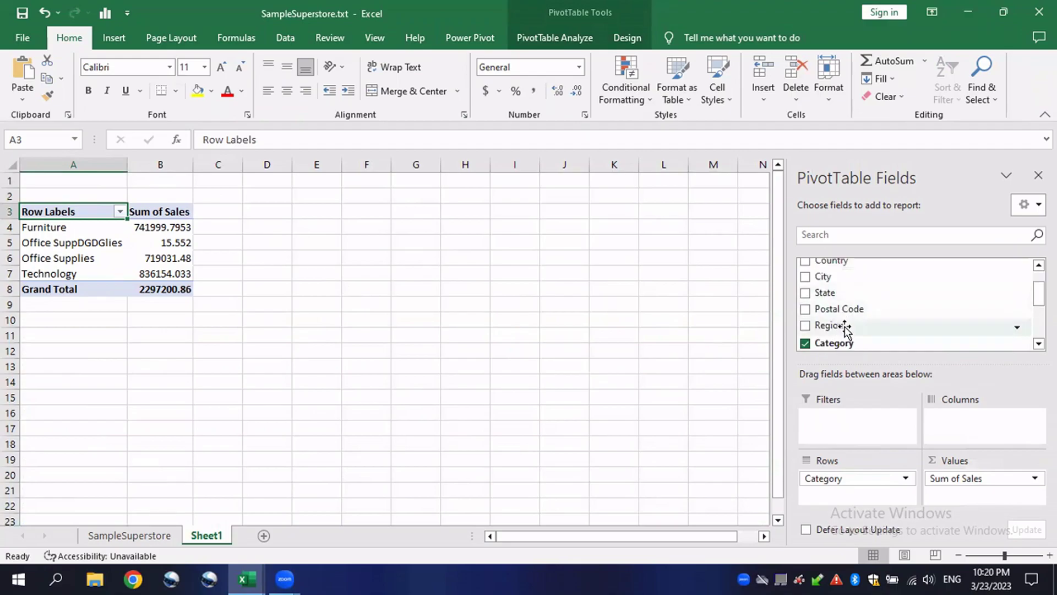
left_click_drag(842, 329, 966, 427)
scroll(936, 314, "up", 2)
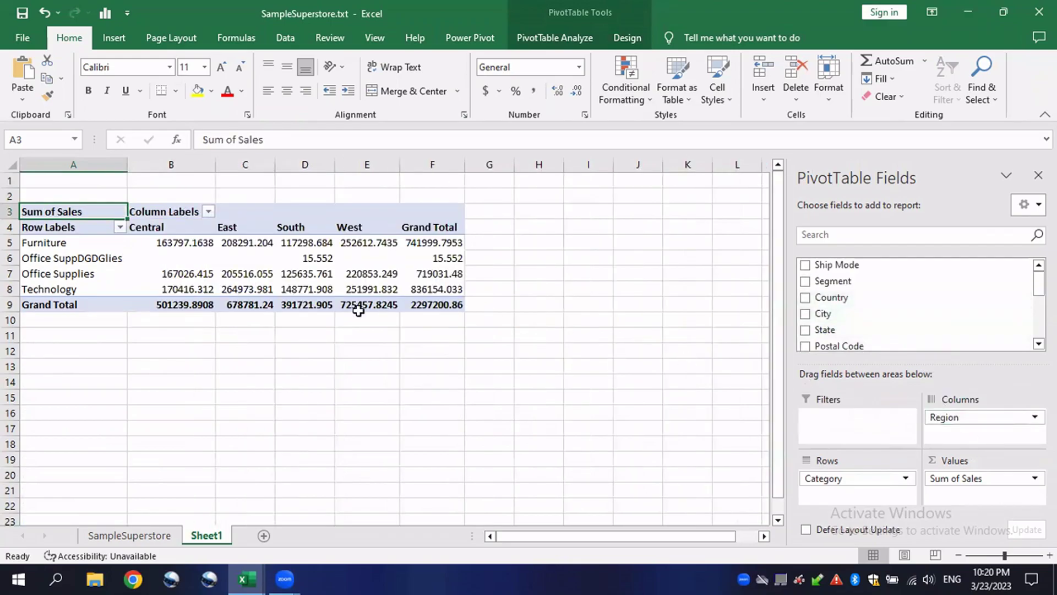
Examine the misspelled "Office SuppDGDGlies" row of the PivotTable and its sales values across the regions.
left_click(286, 260)
left_click(435, 272)
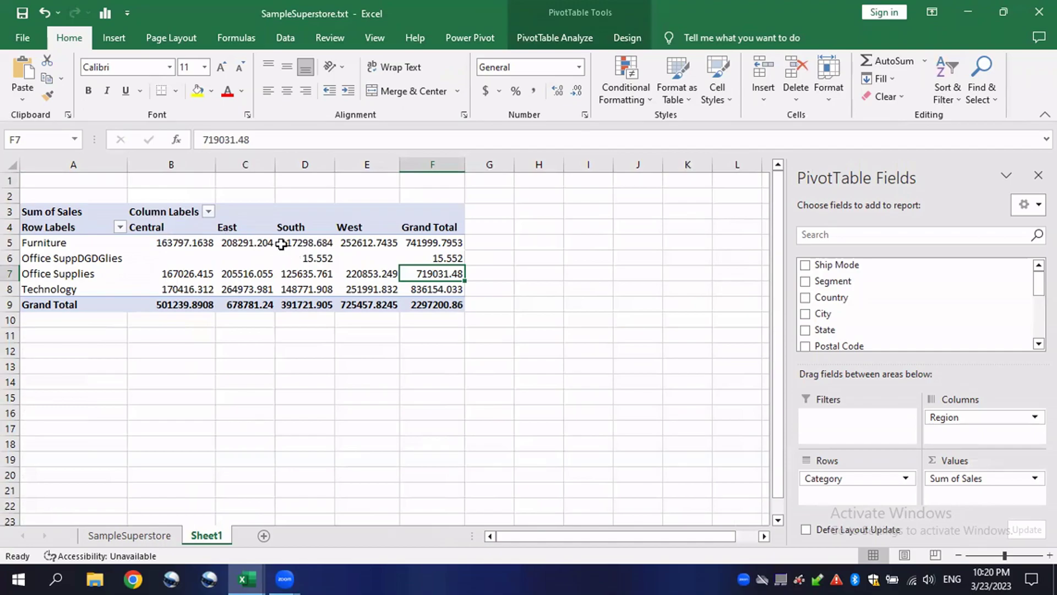
left_click(162, 255)
left_click(33, 258)
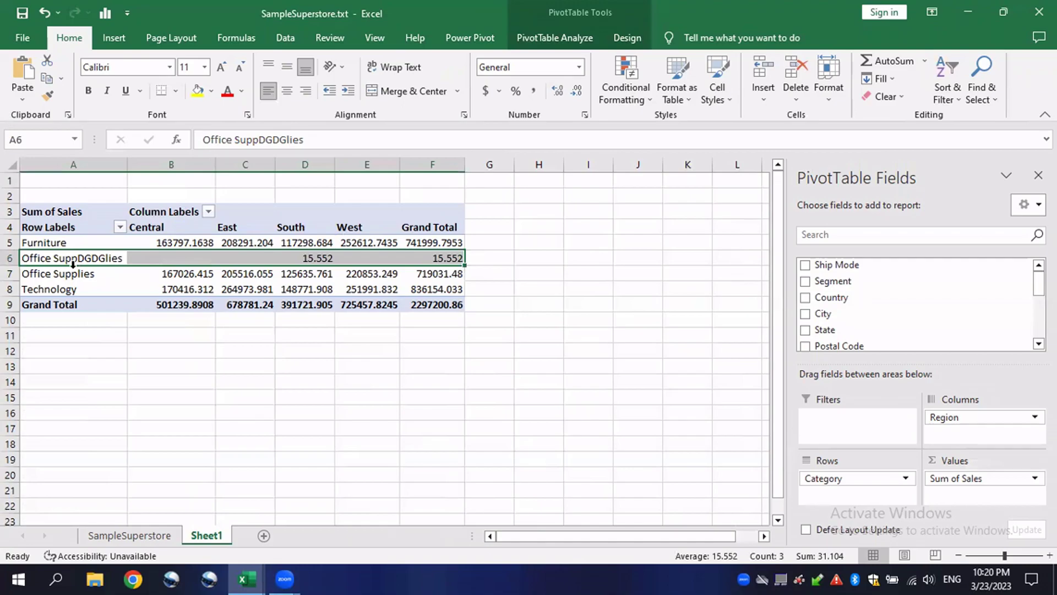
left_click(63, 260)
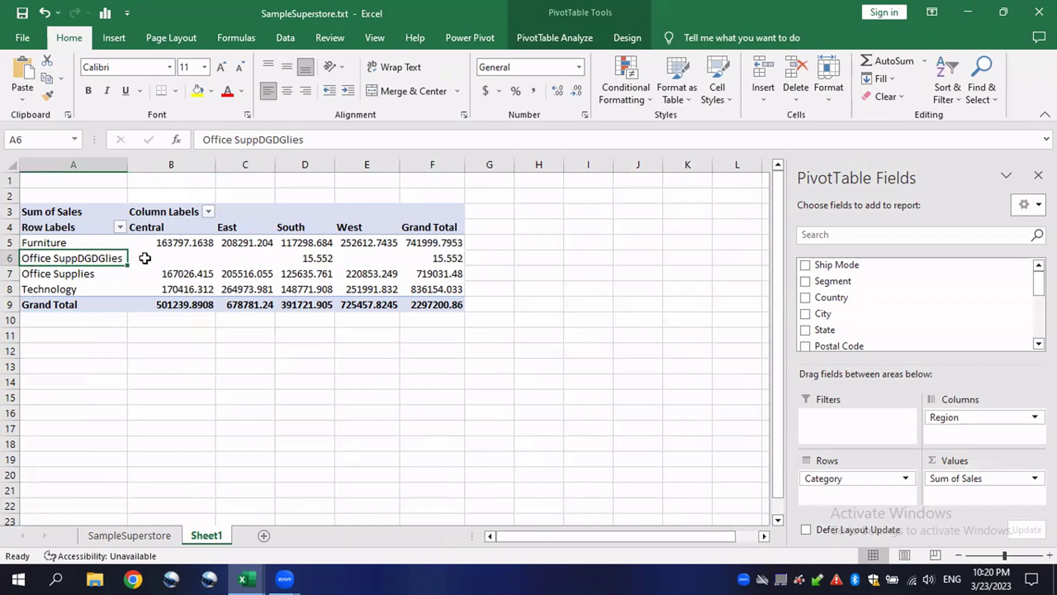
left_click(182, 257)
left_click(316, 259)
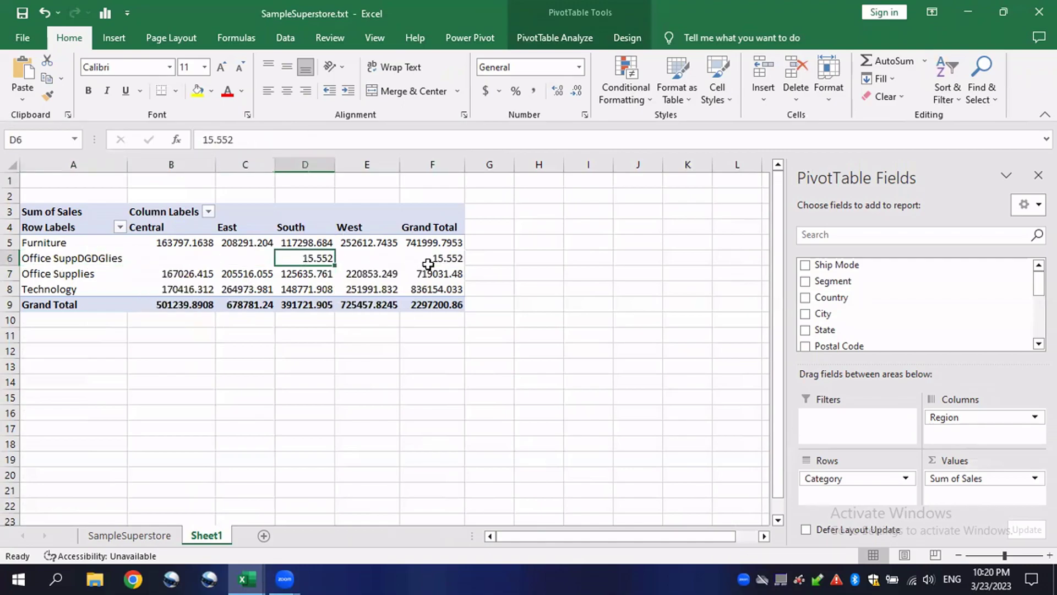
left_click(445, 257)
Copy the "Office SuppDGDGlies" label from the PivotTable and find all its occurrences in the SampleSuperstore sheet.
left_click(83, 259)
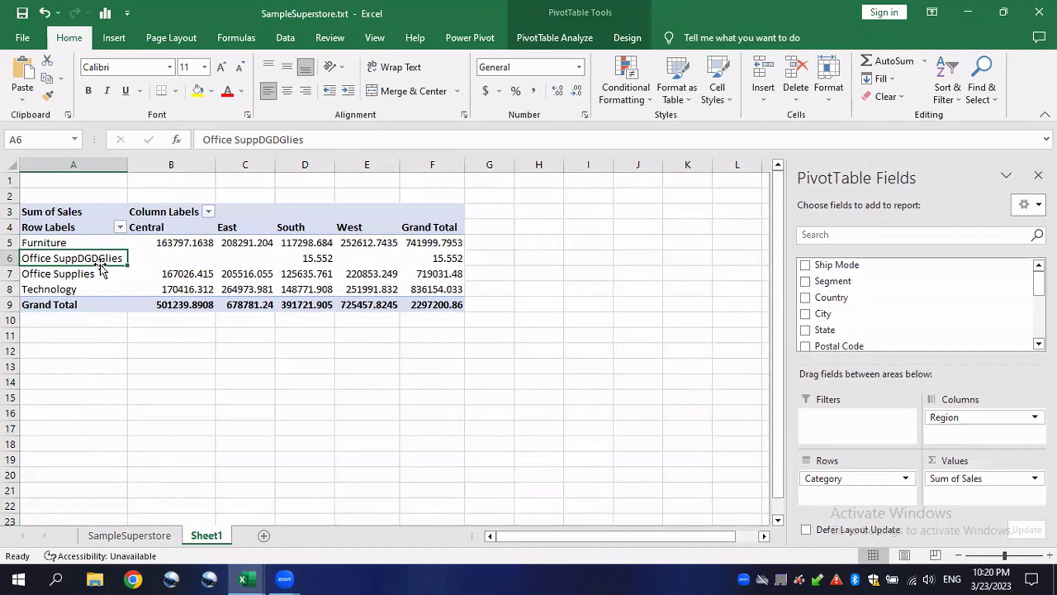
right_click(98, 260)
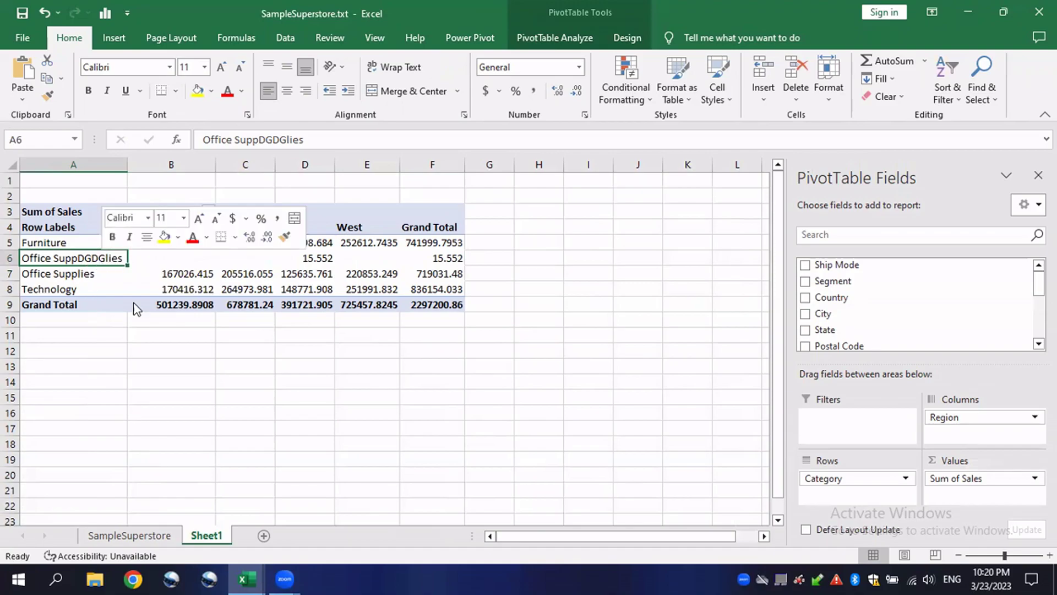
left_click(158, 299)
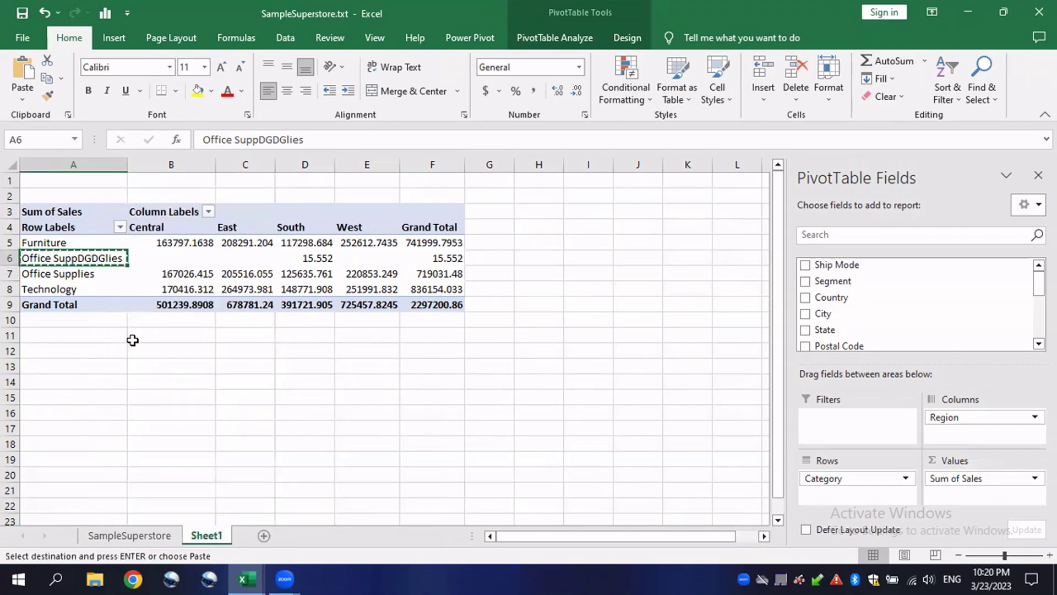
left_click(144, 535)
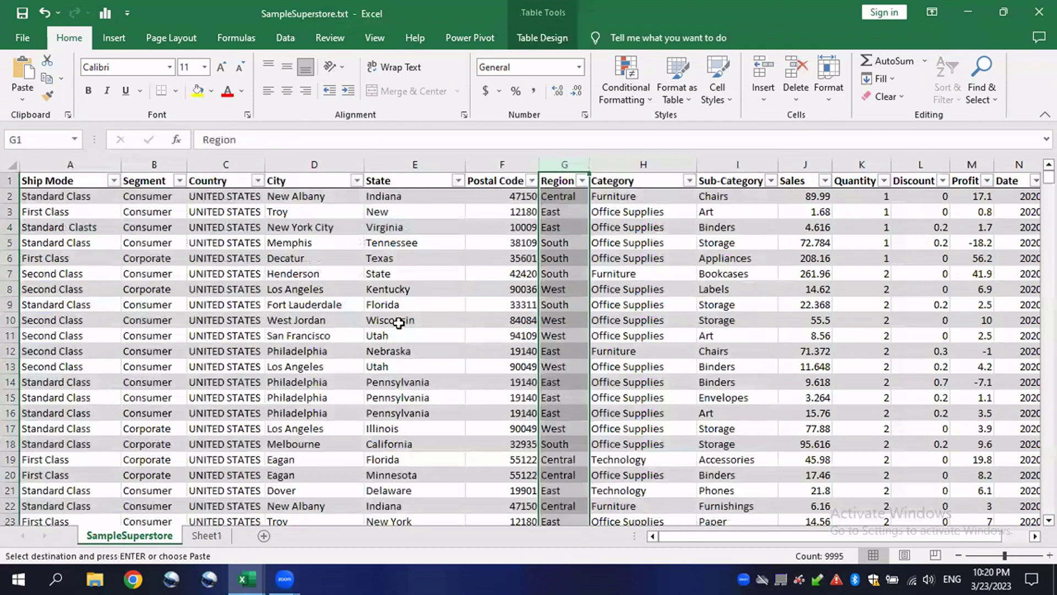
left_click(401, 322)
left_click(646, 300)
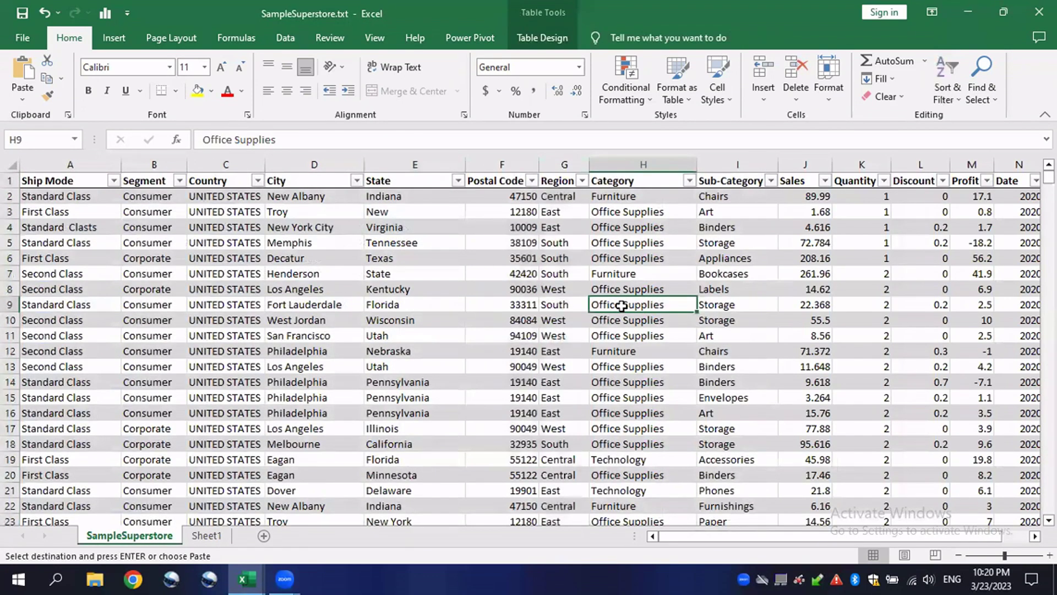
key("ctrl+f")
left_click(523, 314)
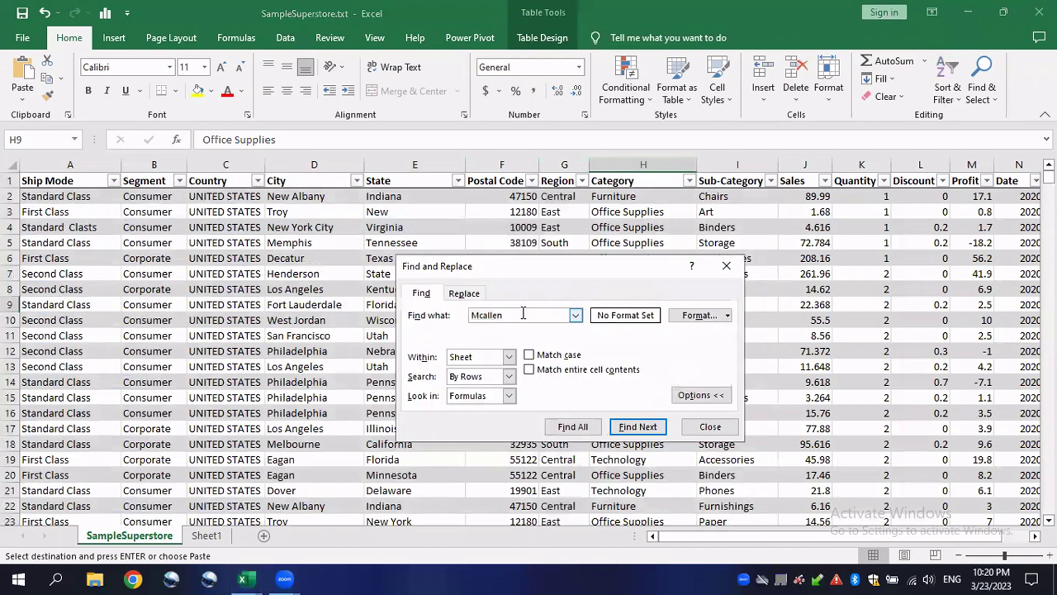
key("ctrl+v")
left_click(573, 426)
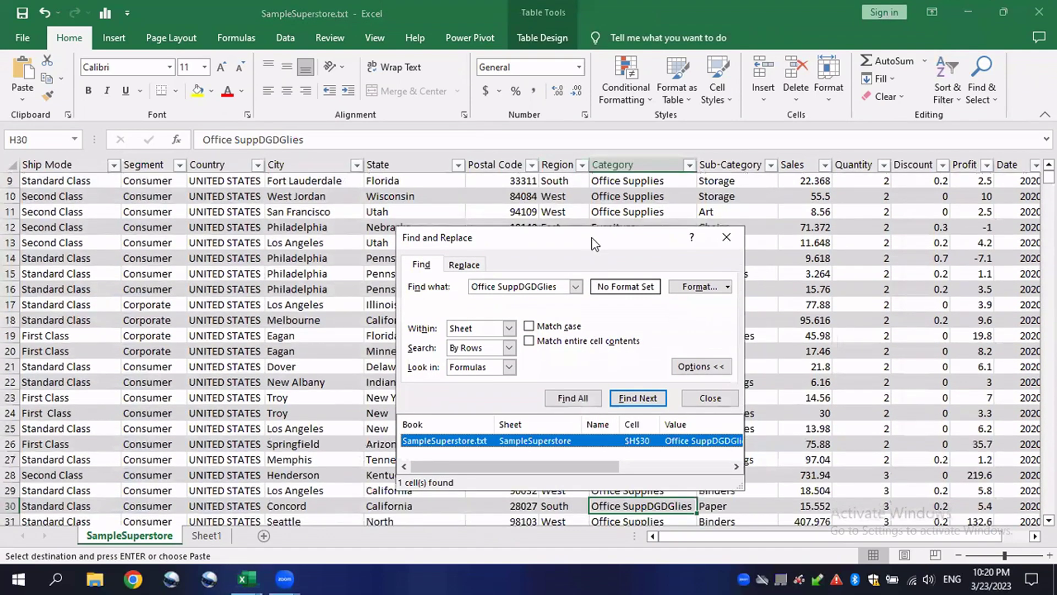
scroll(639, 465, "down", 1)
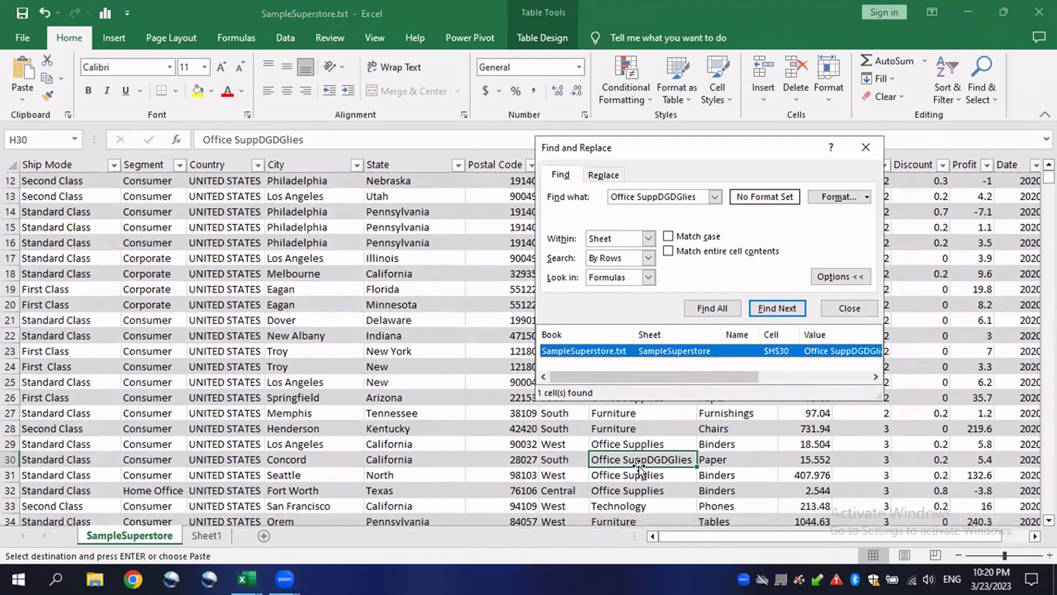
left_click(865, 148)
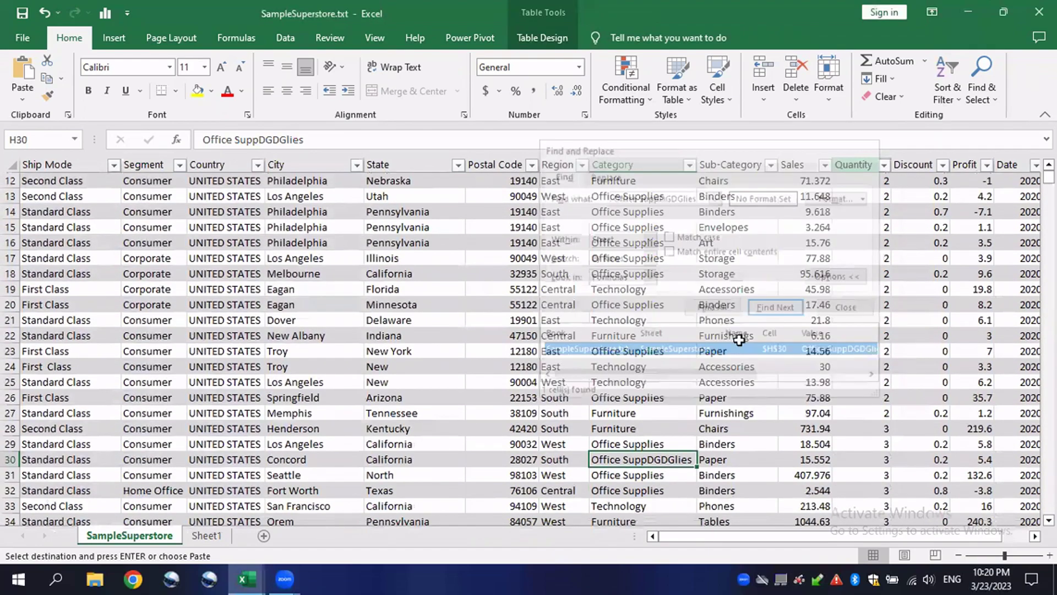
Correct the misspelled category in H30 by filling down "Office Supplies" from H29.
scroll(627, 468, "down", 1)
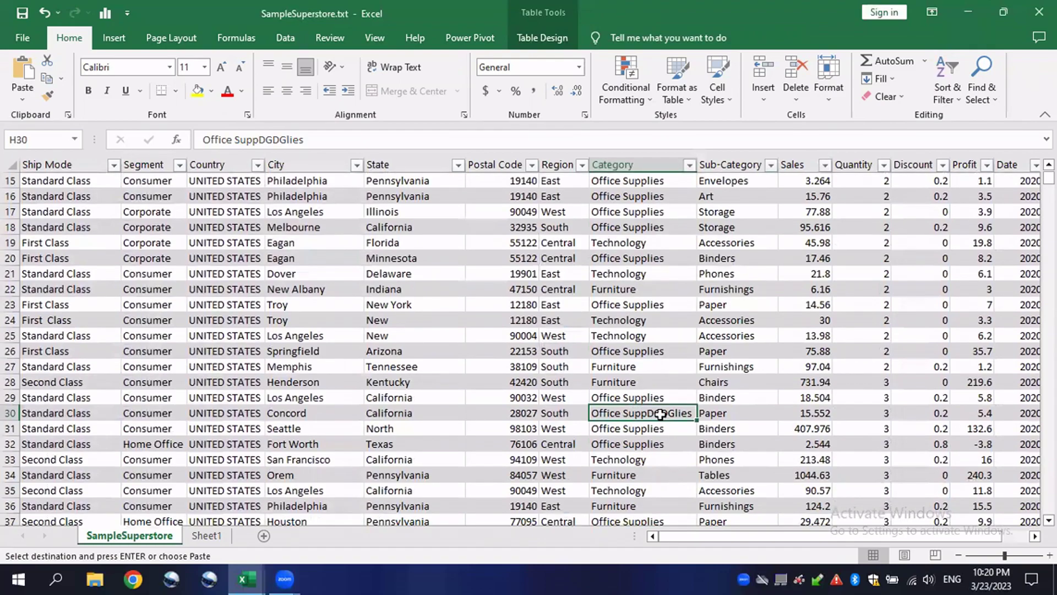
left_click(648, 399)
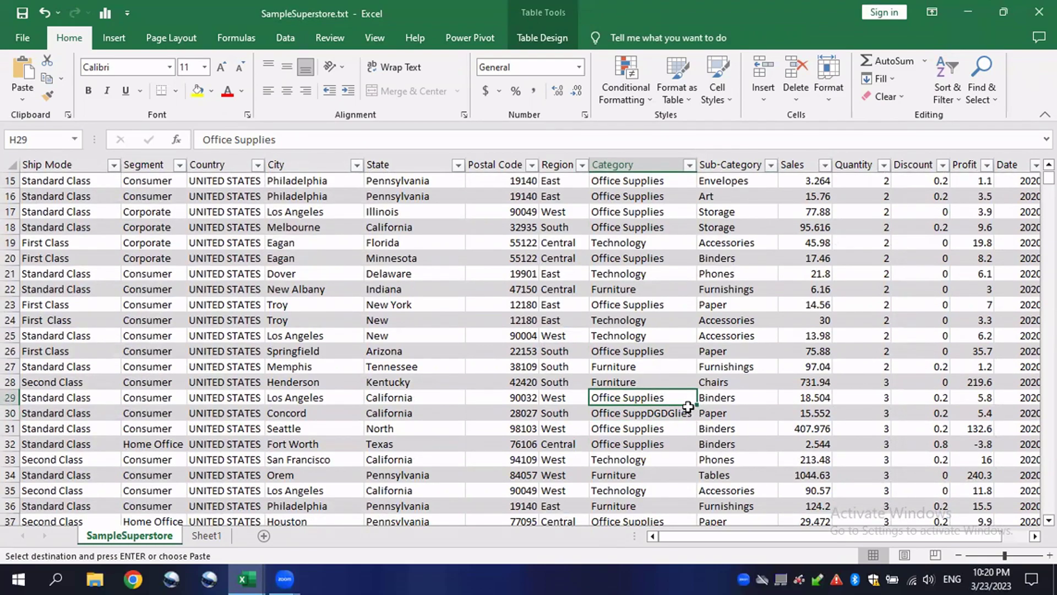
left_click_drag(698, 406, 698, 419)
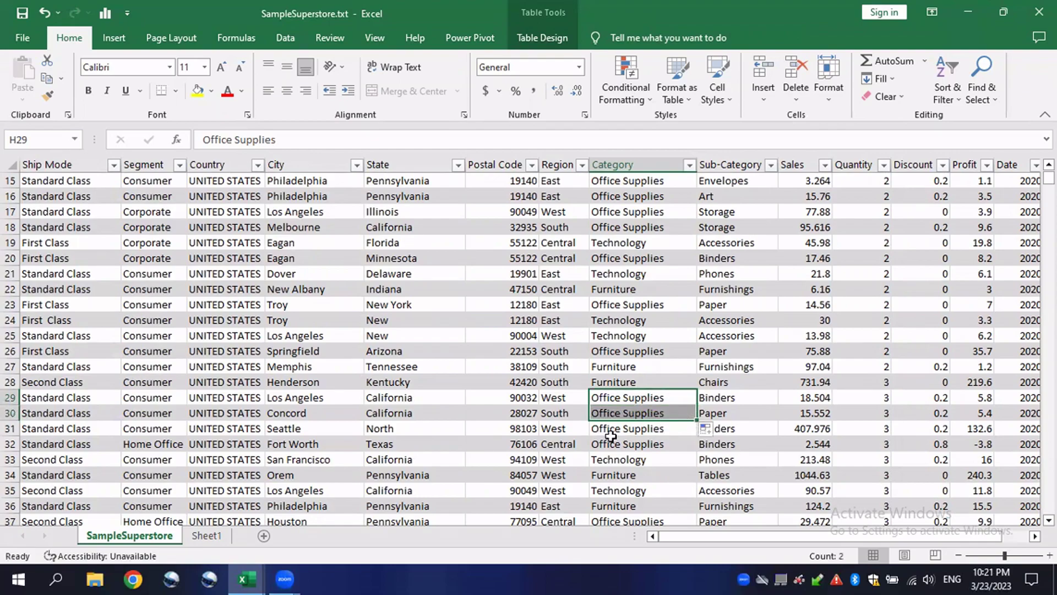
Refresh the PivotTable on Sheet1 and check its Office Supplies row.
left_click(207, 535)
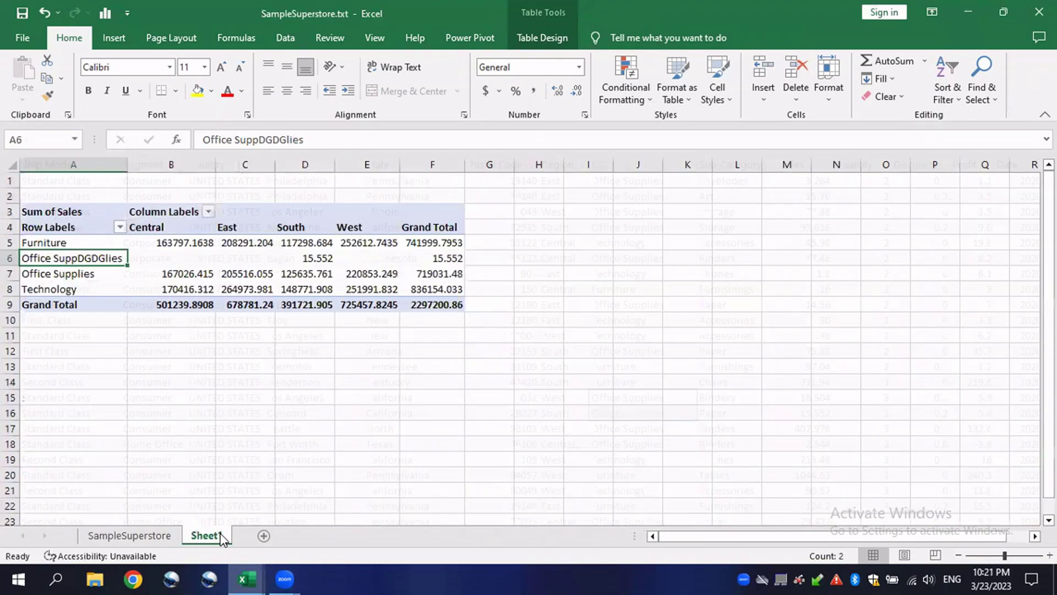
left_click(200, 258)
mouse_move(234, 276)
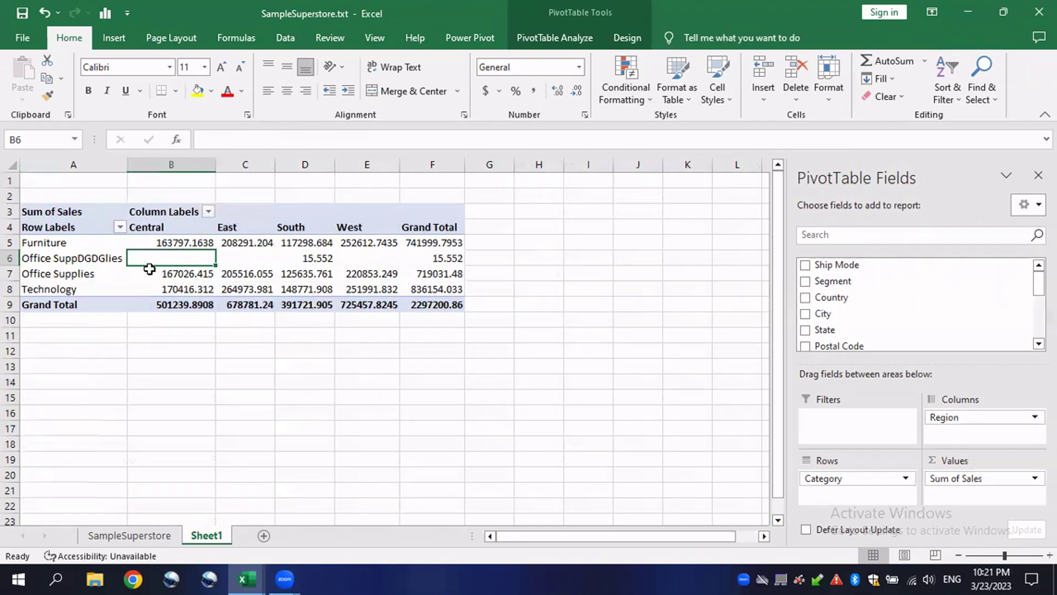
right_click(174, 255)
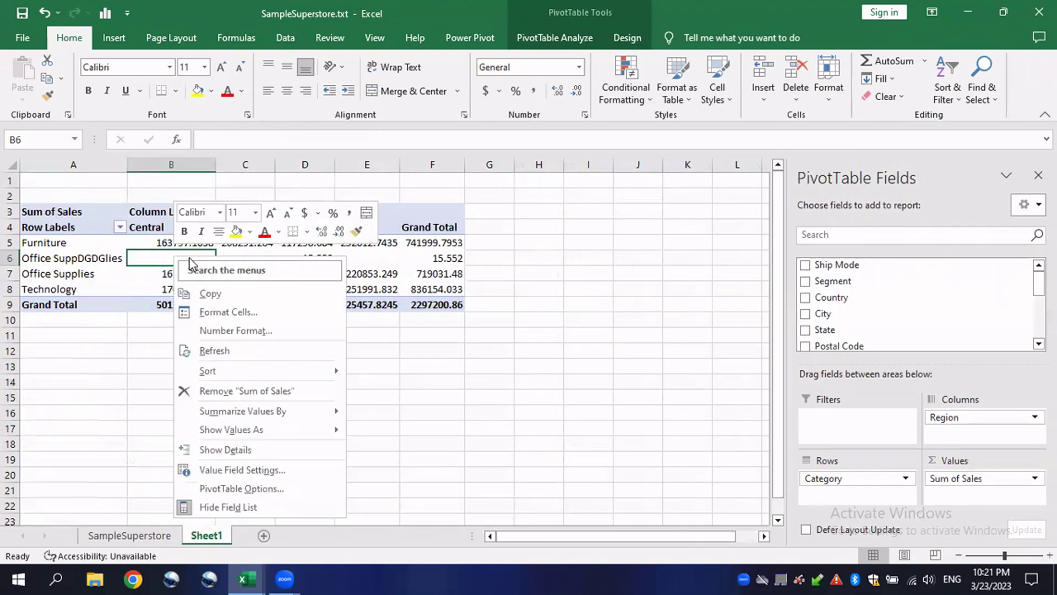
left_click(219, 350)
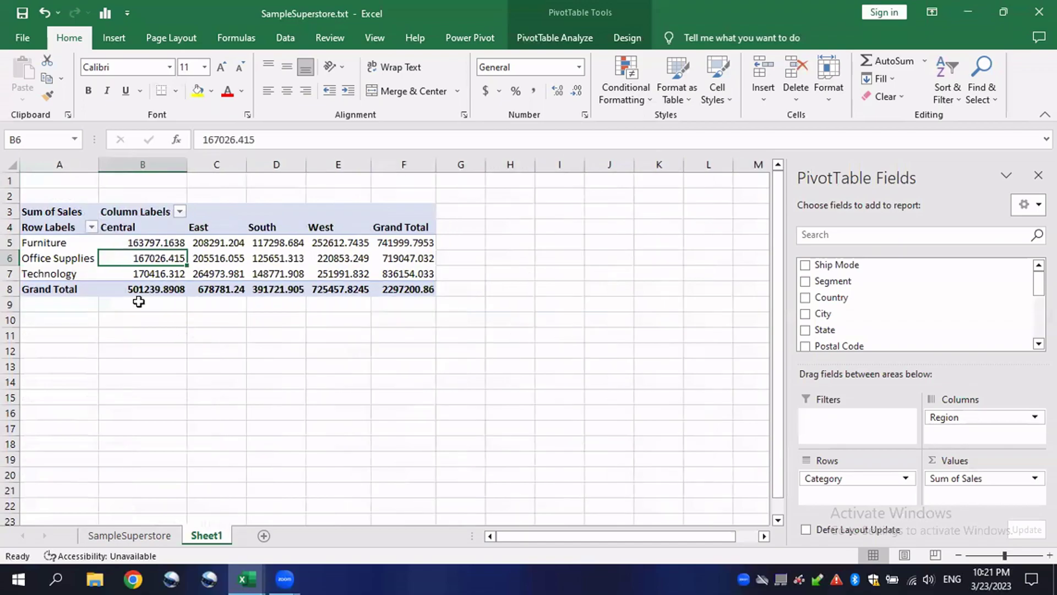
left_click(278, 258)
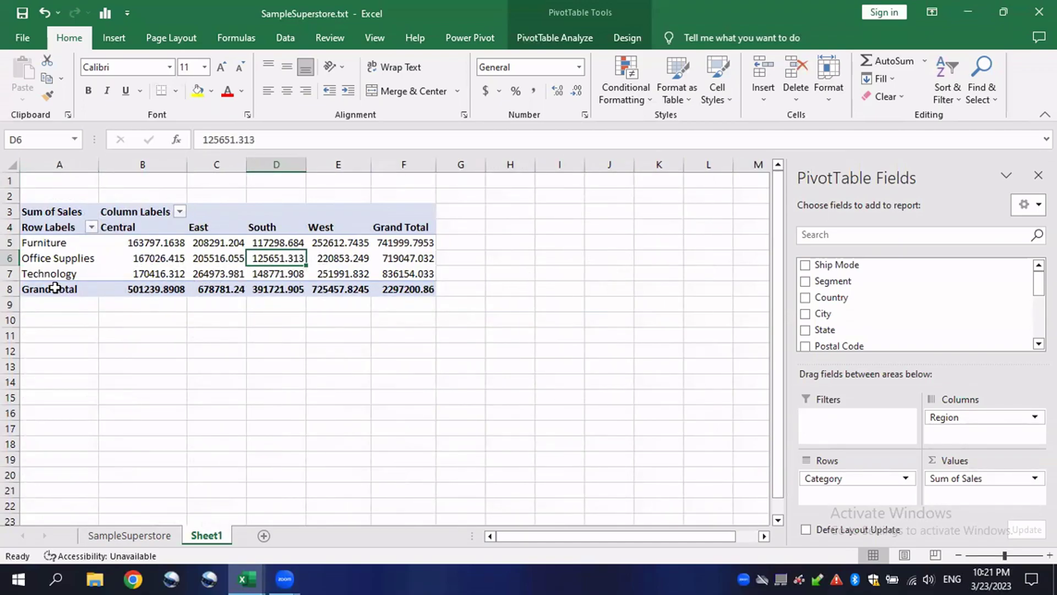
left_click(348, 259)
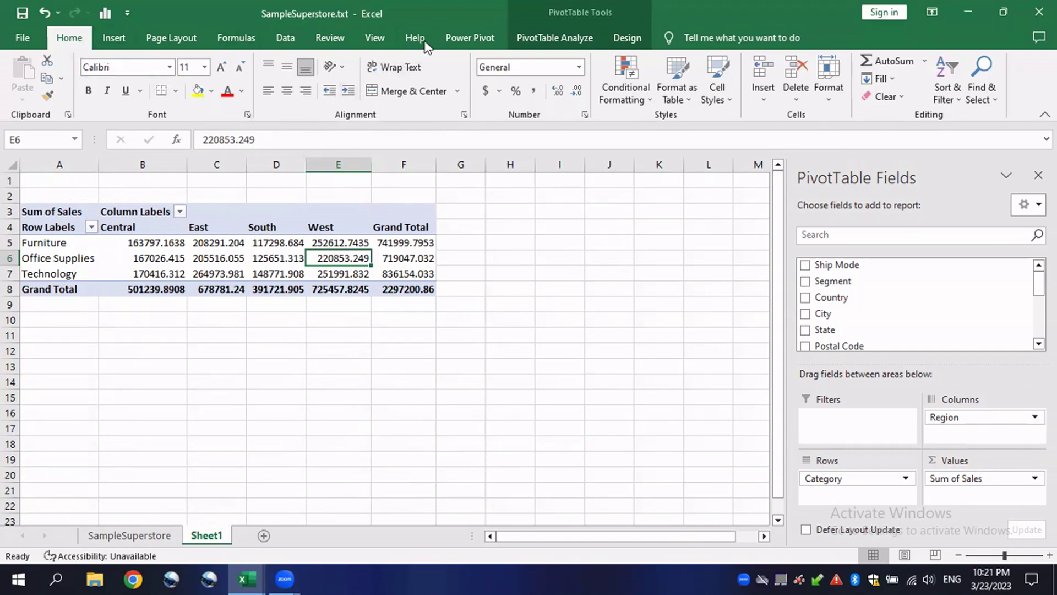
Turn off the PivotTable's grand totals for rows and columns.
left_click(484, 38)
left_click(556, 38)
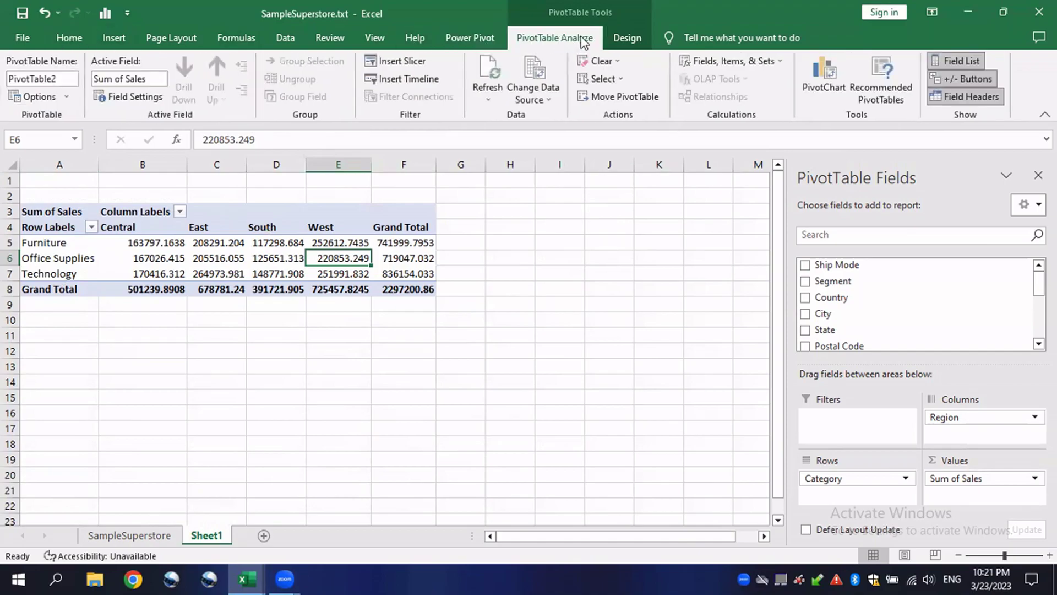
left_click(628, 38)
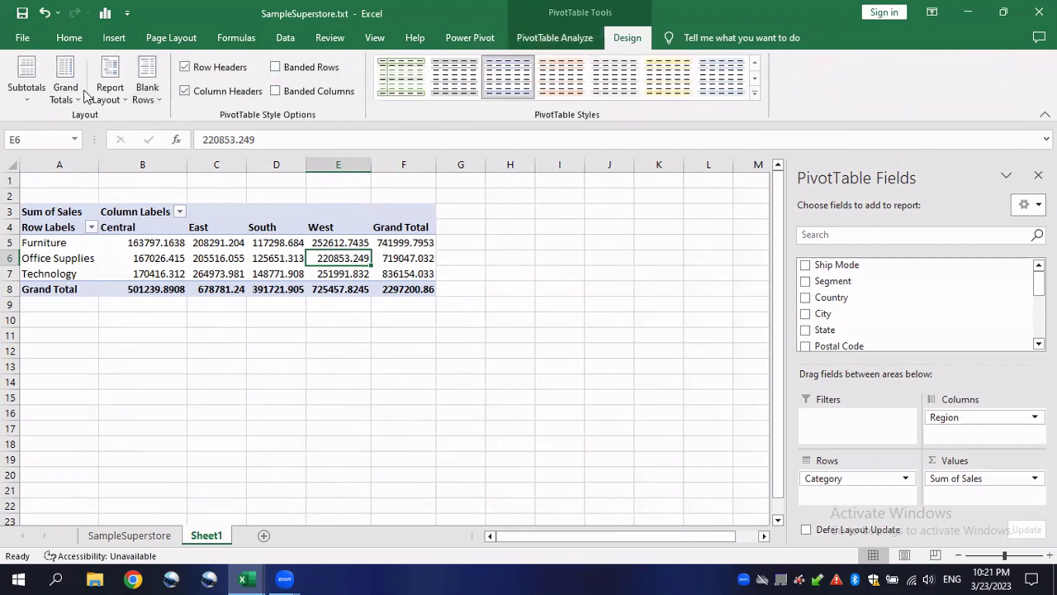
left_click(64, 92)
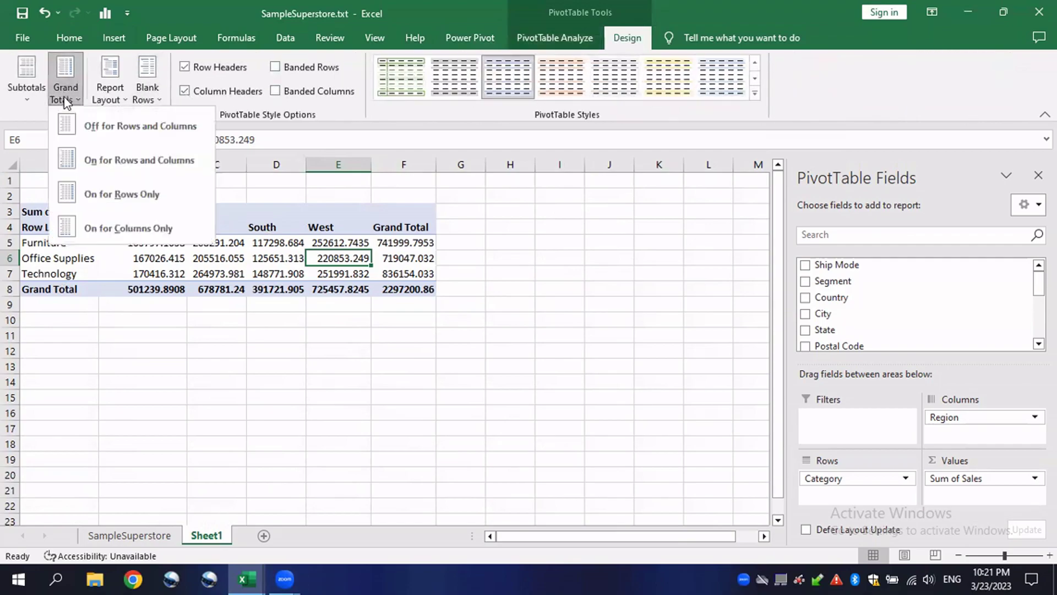
left_click(121, 132)
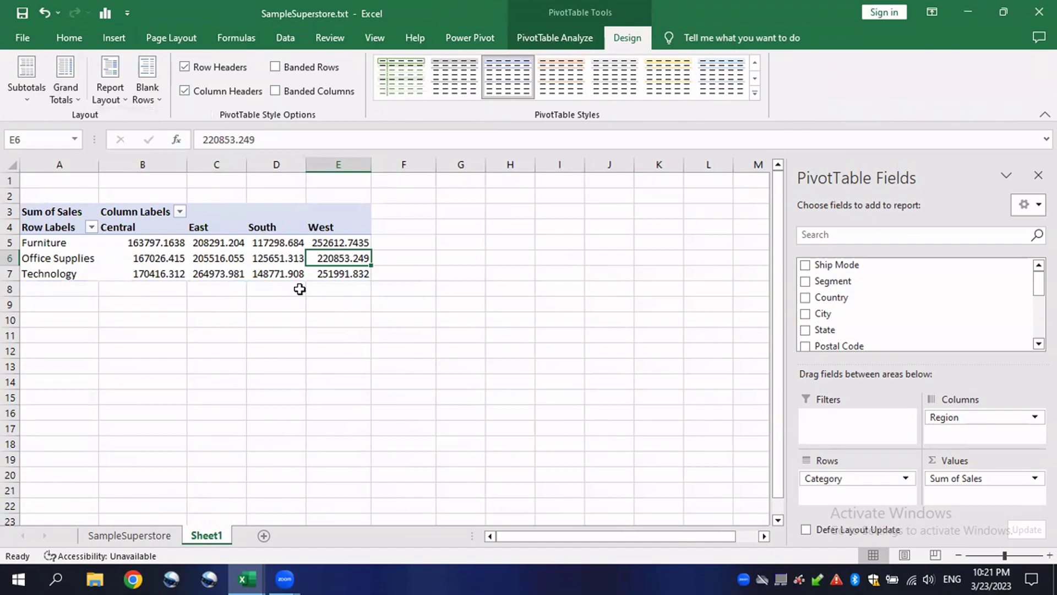
Format the PivotTable's sales values in B5:E7 as Currency with no decimal places.
left_click(244, 272)
left_click_drag(156, 242, 344, 274)
left_click(68, 38)
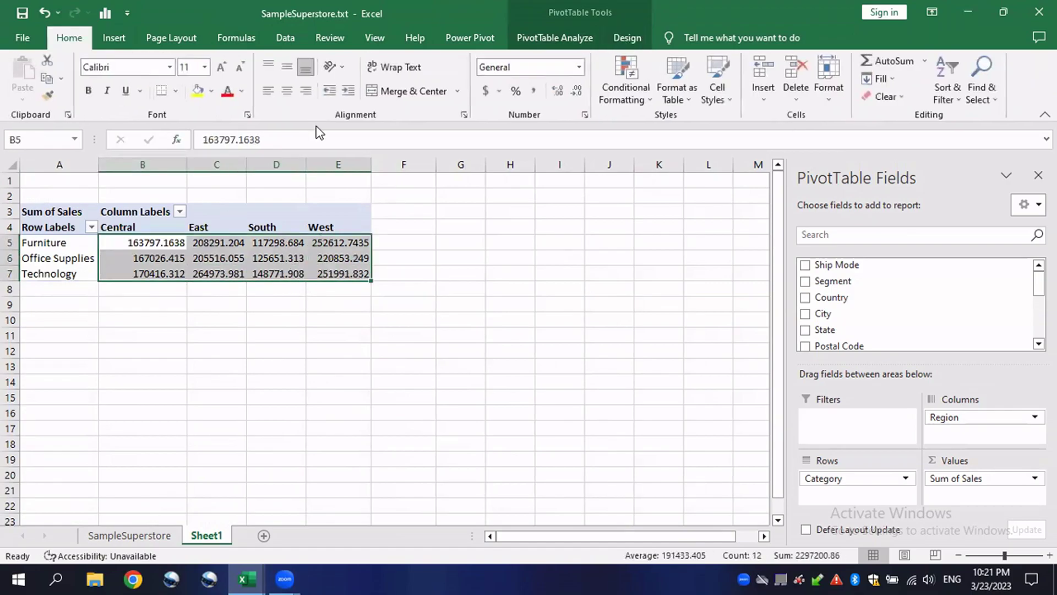
left_click(580, 67)
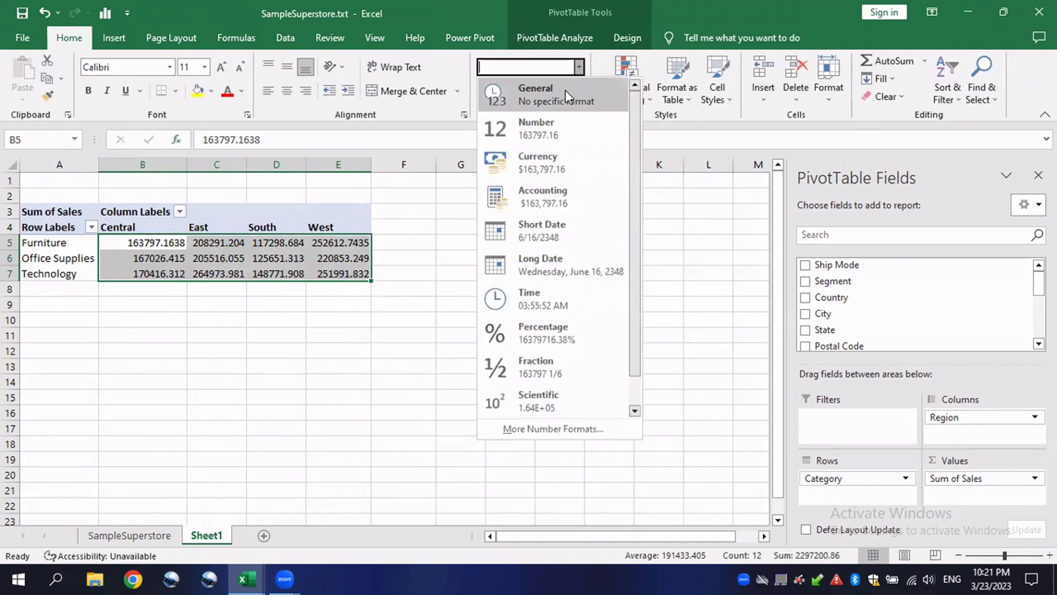
left_click(544, 164)
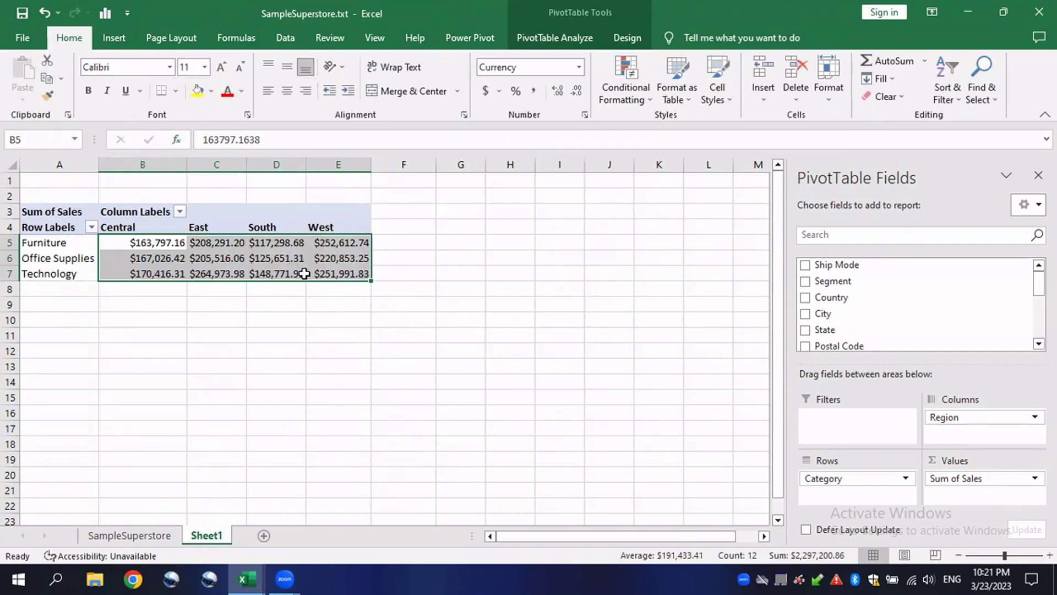
left_click(577, 92)
left_click(577, 92)
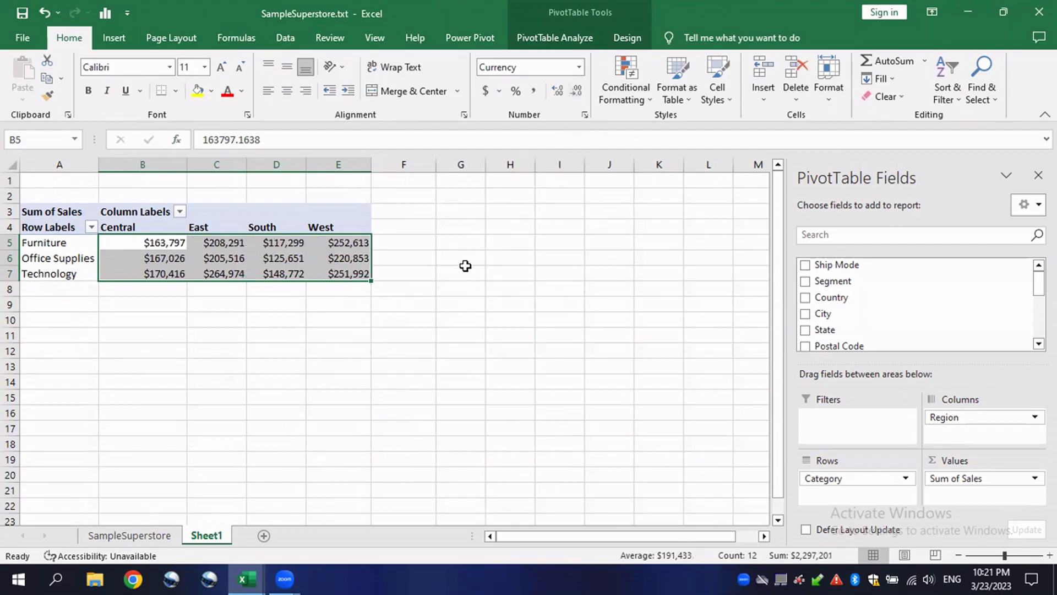
left_click(440, 277)
left_click(251, 274)
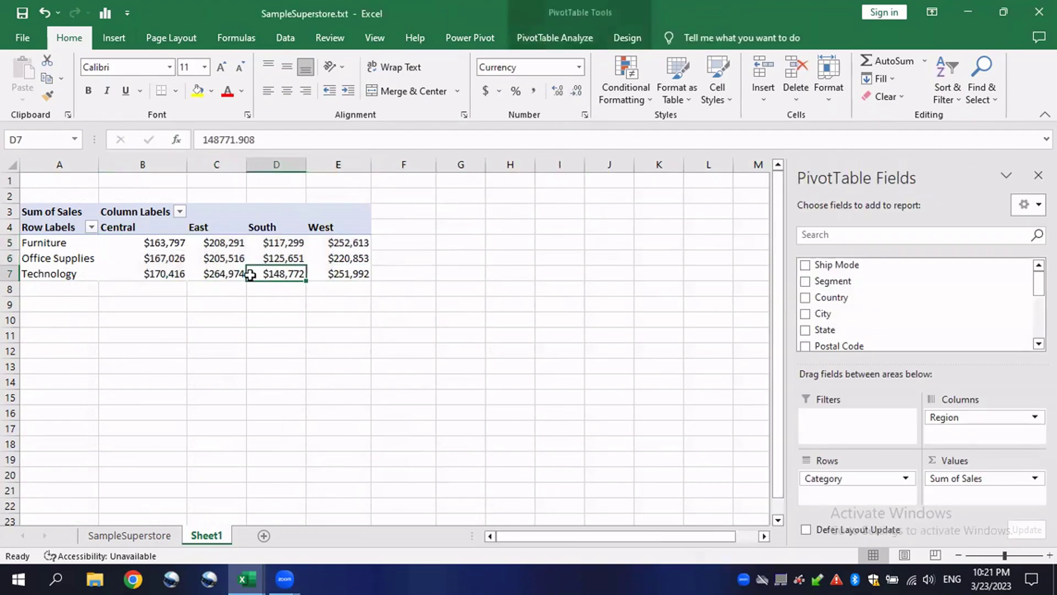
Rename the PivotTable's worksheet, Sheet1, as "Category".
mouse_move(191, 272)
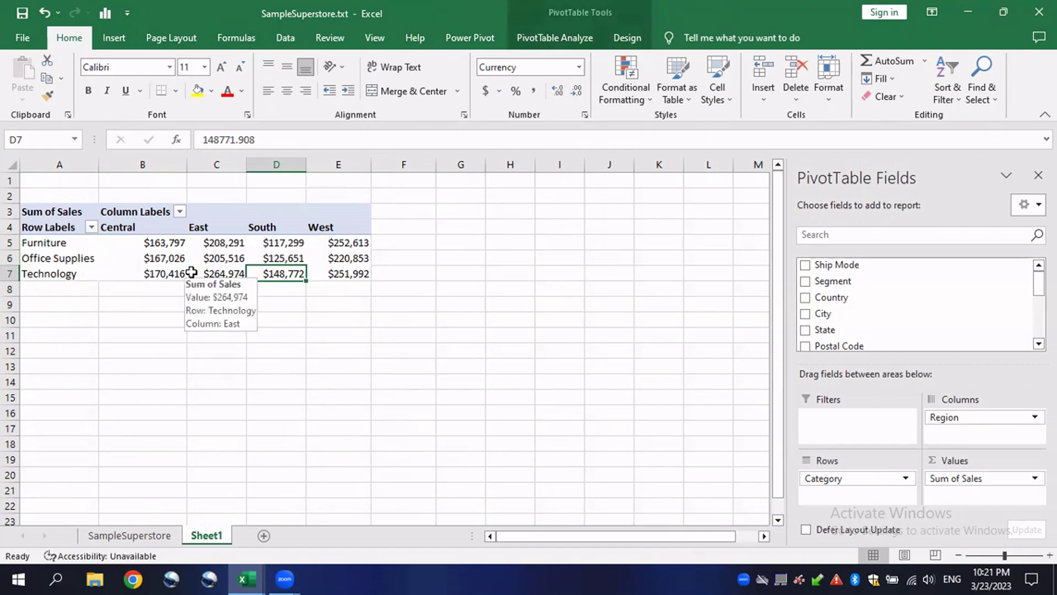
right_click(205, 540)
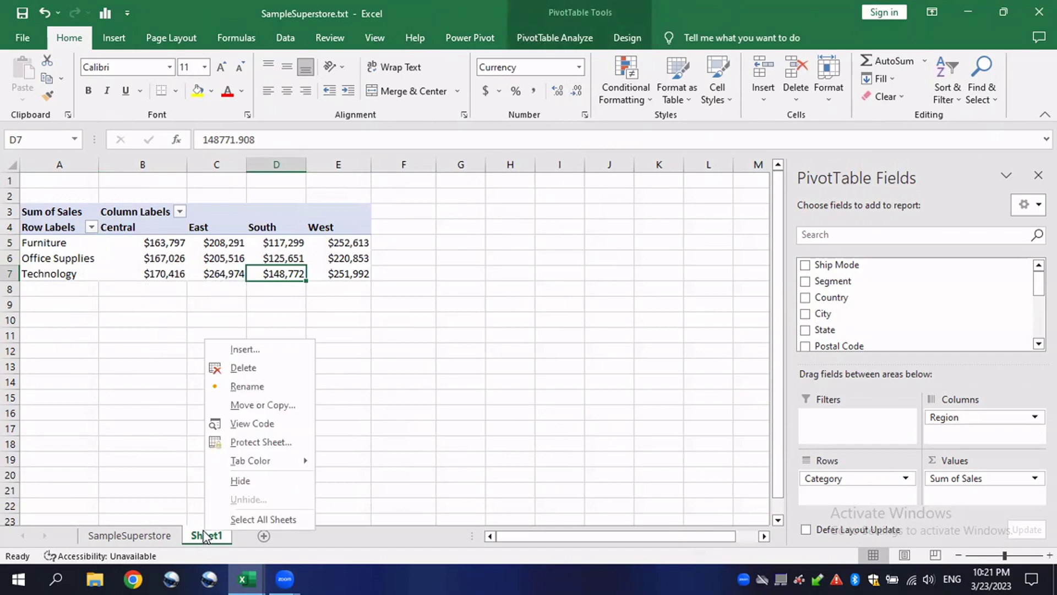
left_click(257, 386)
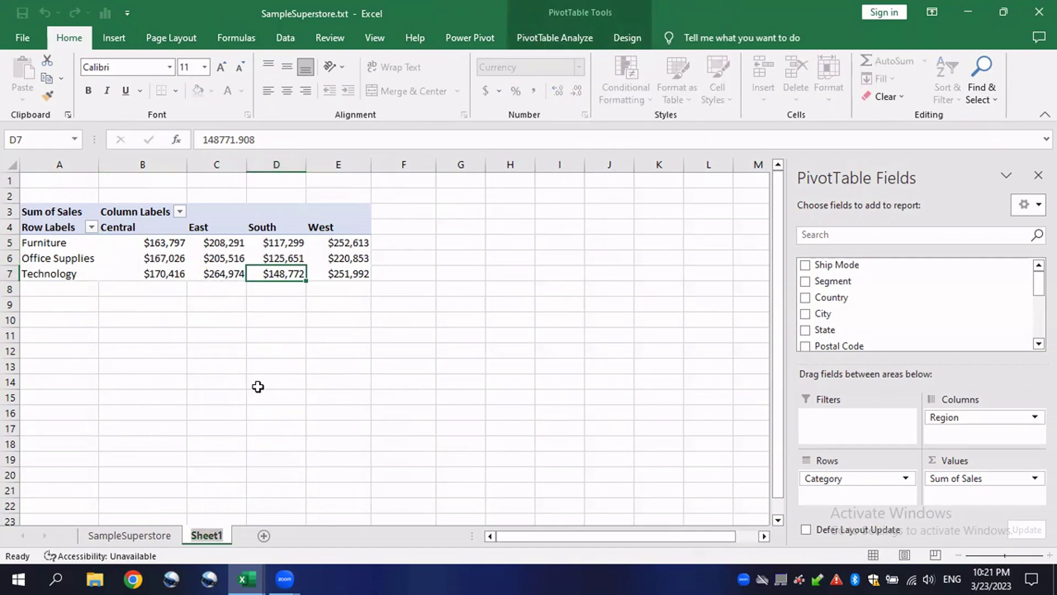
type("Categ")
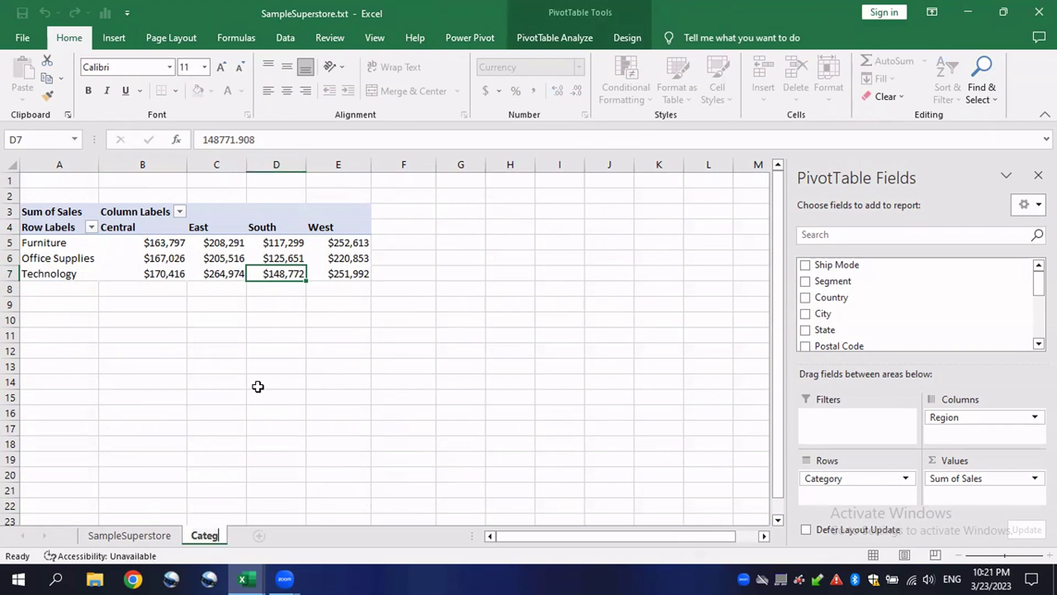
type("ory")
key("Return")
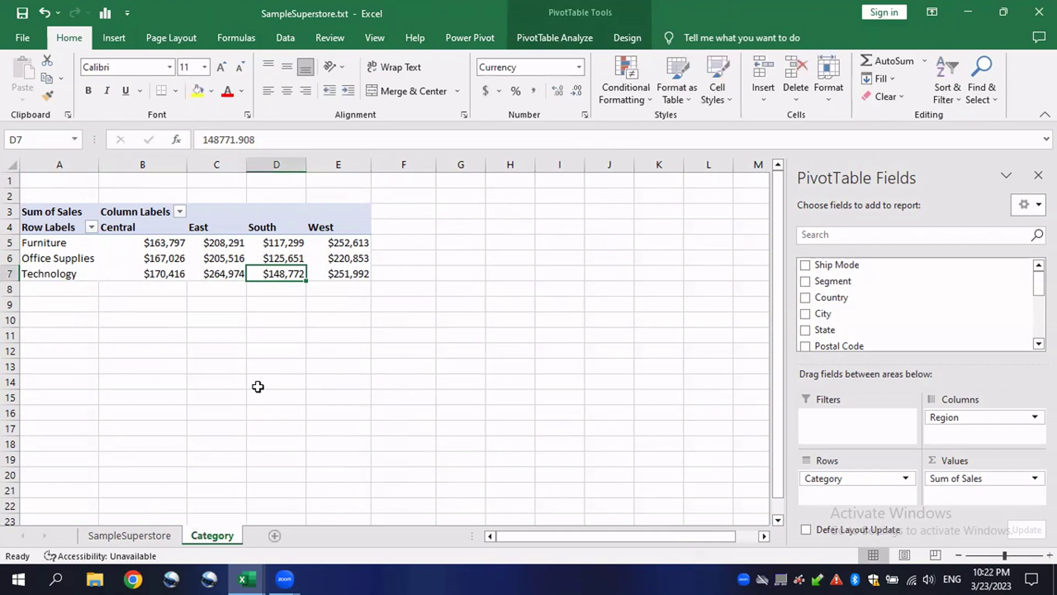
Compare the bar chart subtypes and insert a 3-D Clustered Bar PivotChart based on the sales PivotTable.
left_click(189, 247)
left_click(259, 255)
left_click(114, 38)
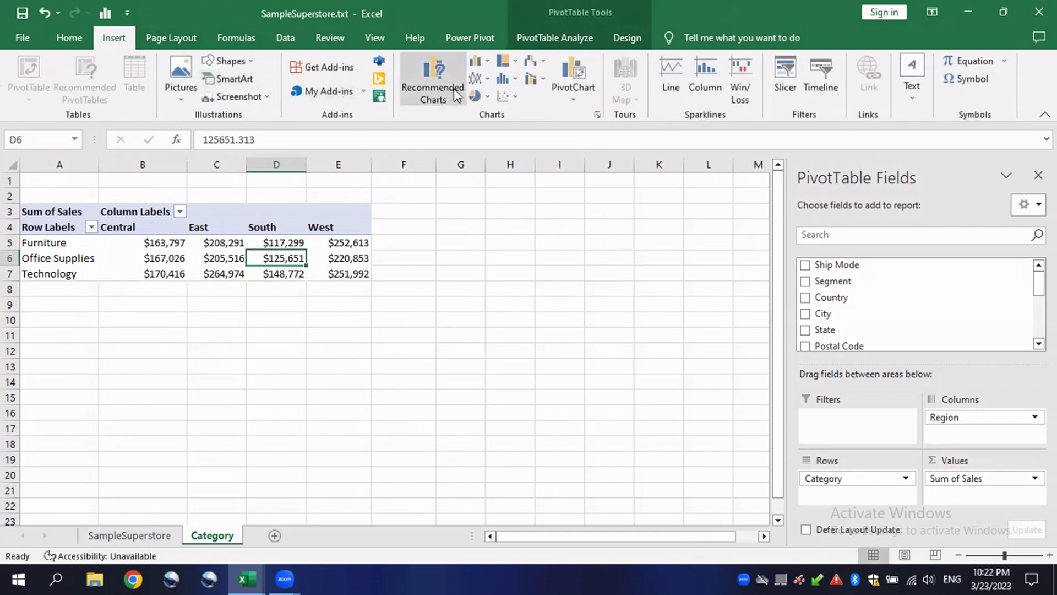
left_click(428, 76)
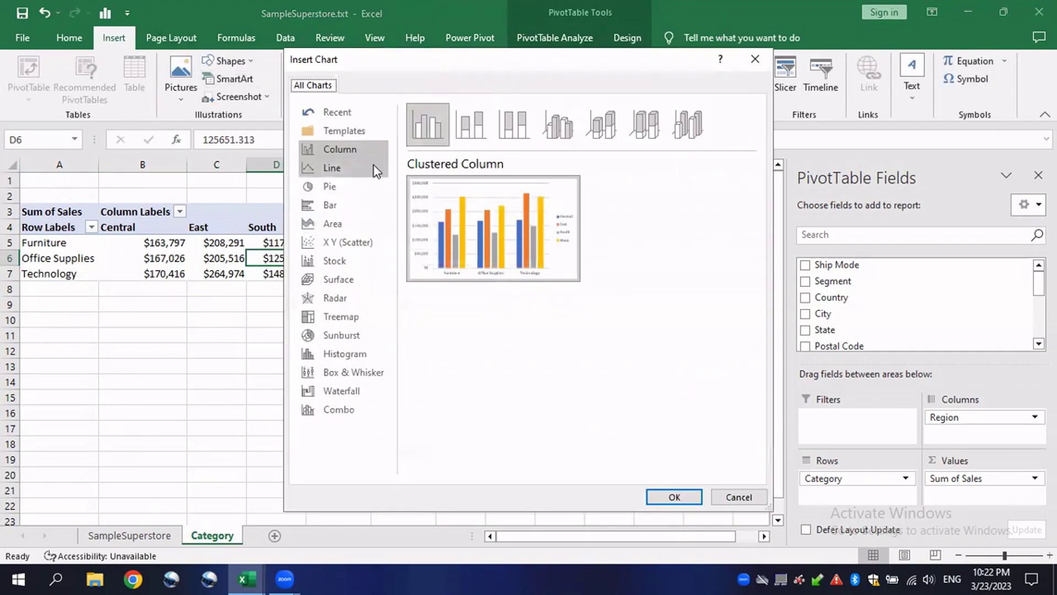
left_click_drag(485, 71, 522, 69)
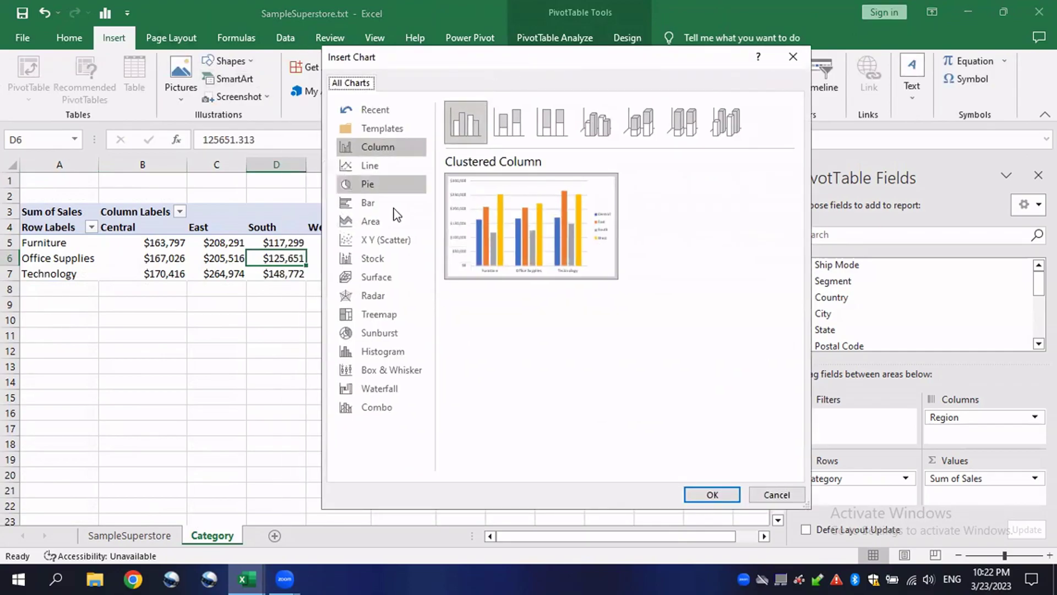
left_click(379, 203)
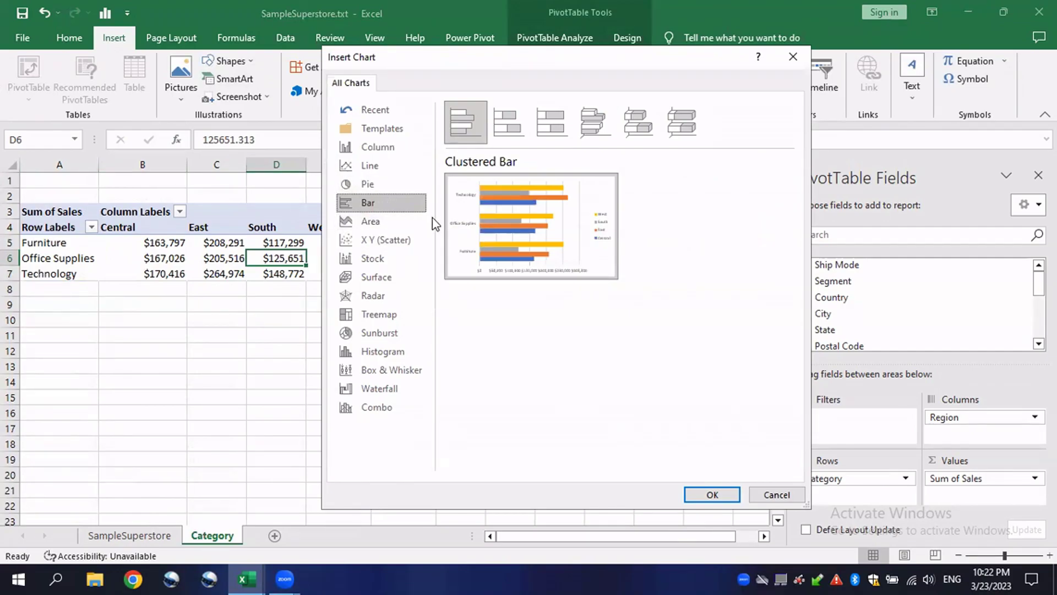
left_click(506, 126)
left_click(551, 126)
left_click(595, 126)
left_click(649, 126)
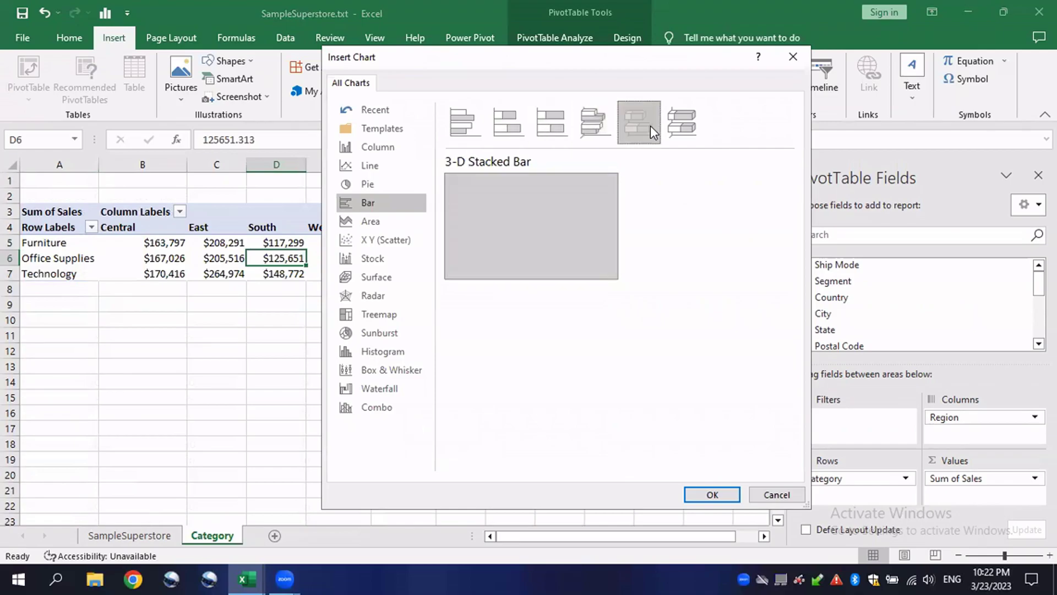
left_click(682, 123)
left_click(597, 124)
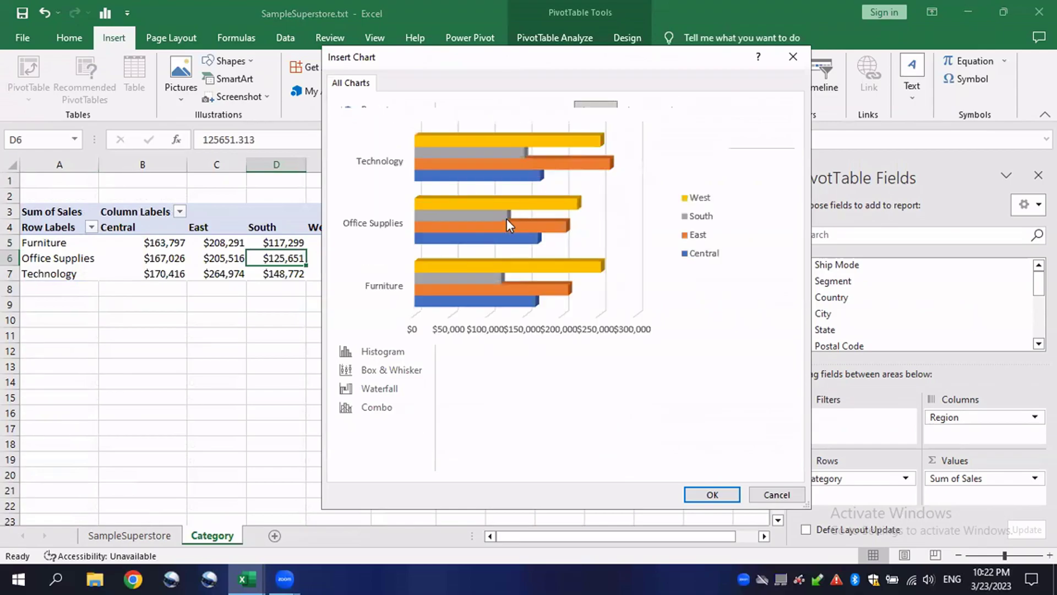
left_click(712, 494)
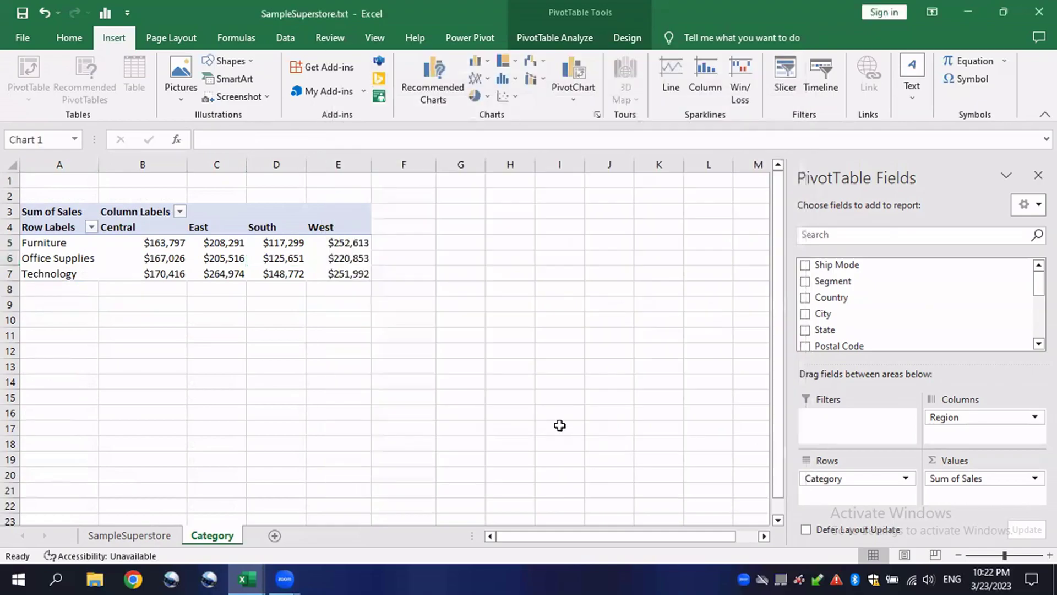
Move the PivotChart toward the PivotTable so that its upper edge lies near row 3 and it starts in column E.
left_click_drag(430, 243, 500, 219)
scroll(309, 326, "down", 1)
scroll(264, 319, "down", 2)
scroll(227, 314, "up", 2)
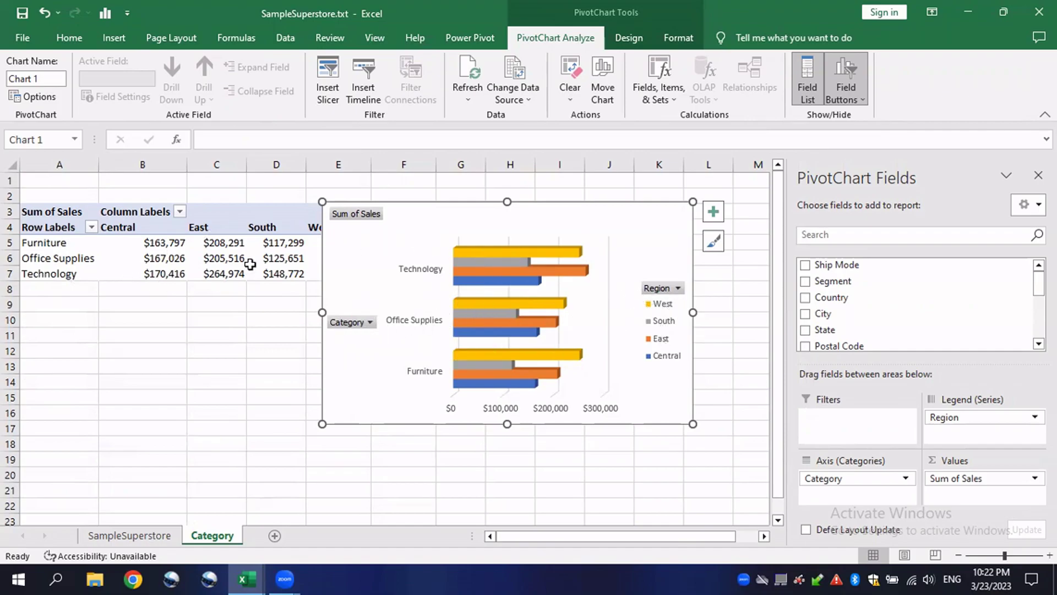
Hide all field buttons on the PivotChart.
left_click(354, 327)
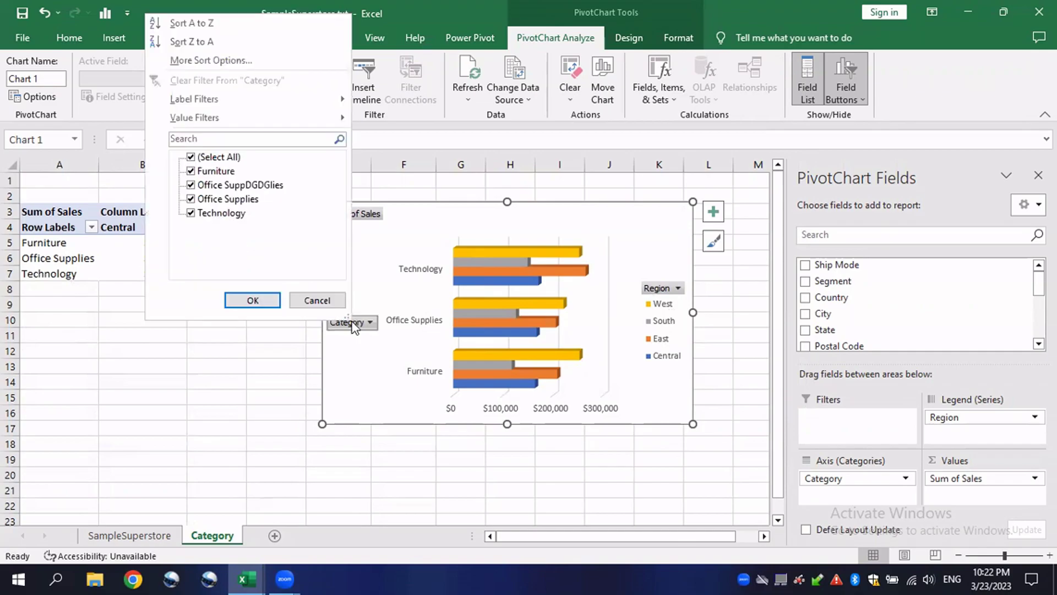
left_click(352, 324)
right_click(352, 325)
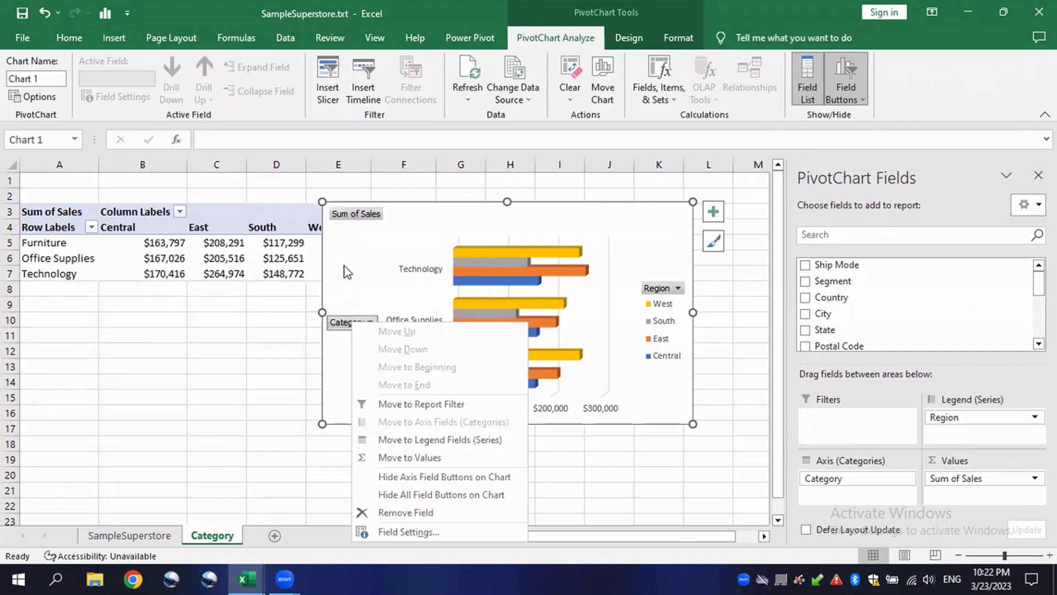
left_click(350, 323)
right_click(351, 322)
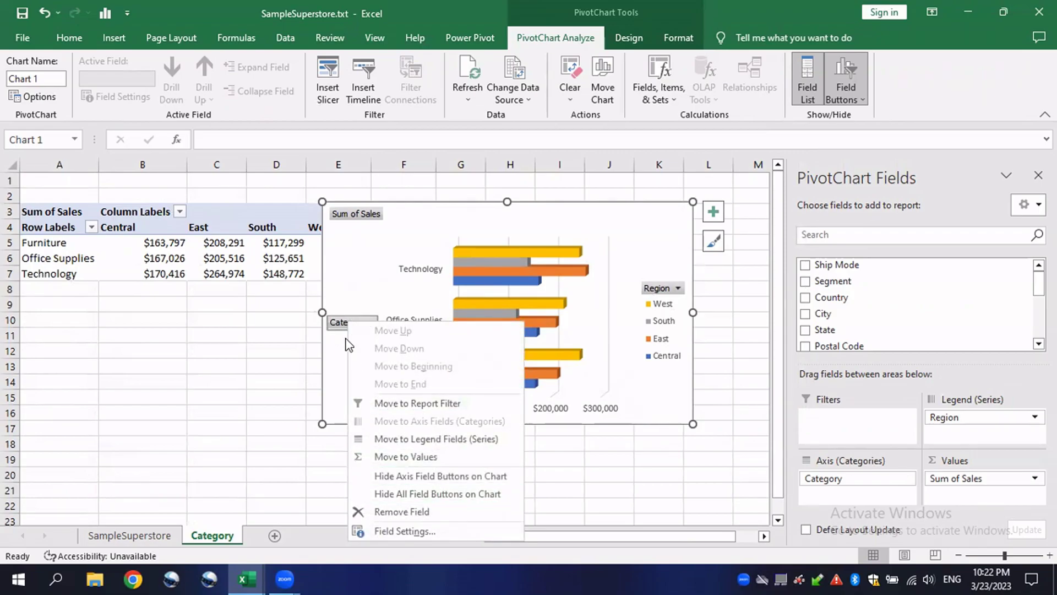
left_click(397, 494)
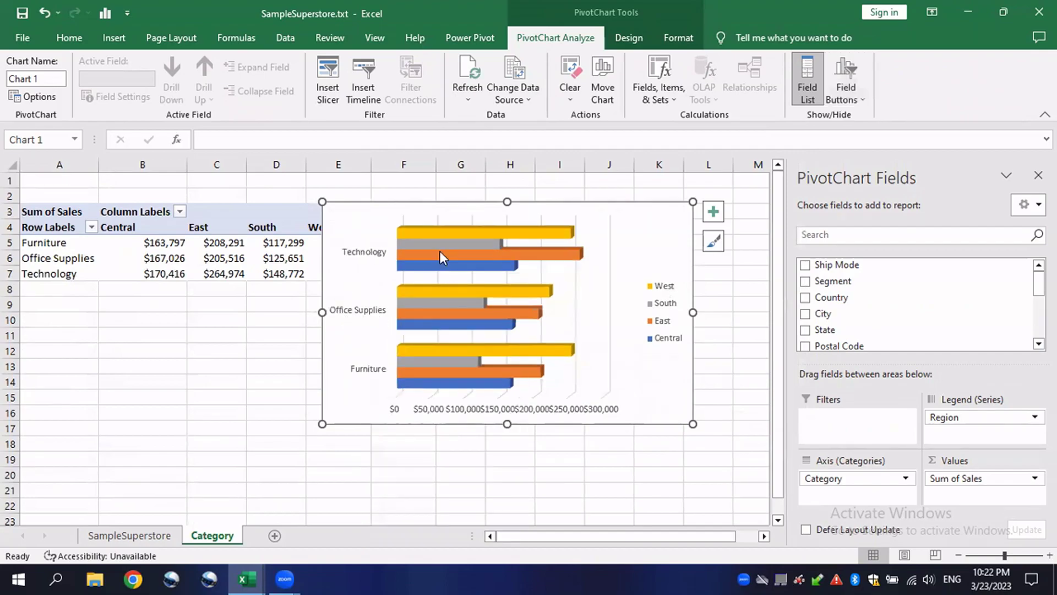
Shift the plot area slightly within the PivotChart, and move the whole chart about two rows down and slightly left.
left_click(399, 219)
left_click_drag(425, 218, 425, 218)
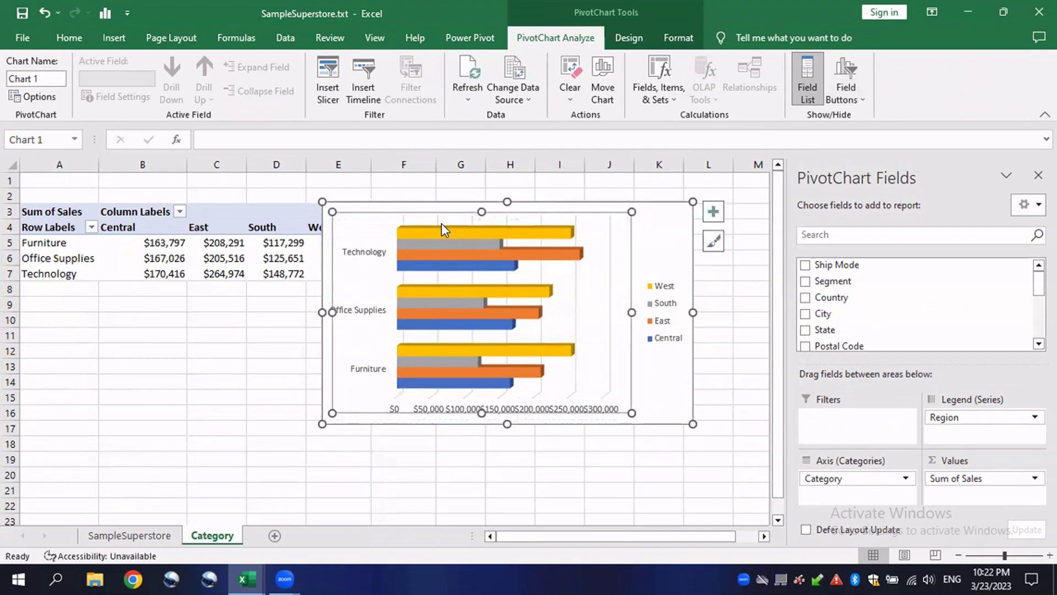
left_click(667, 246)
left_click(523, 263)
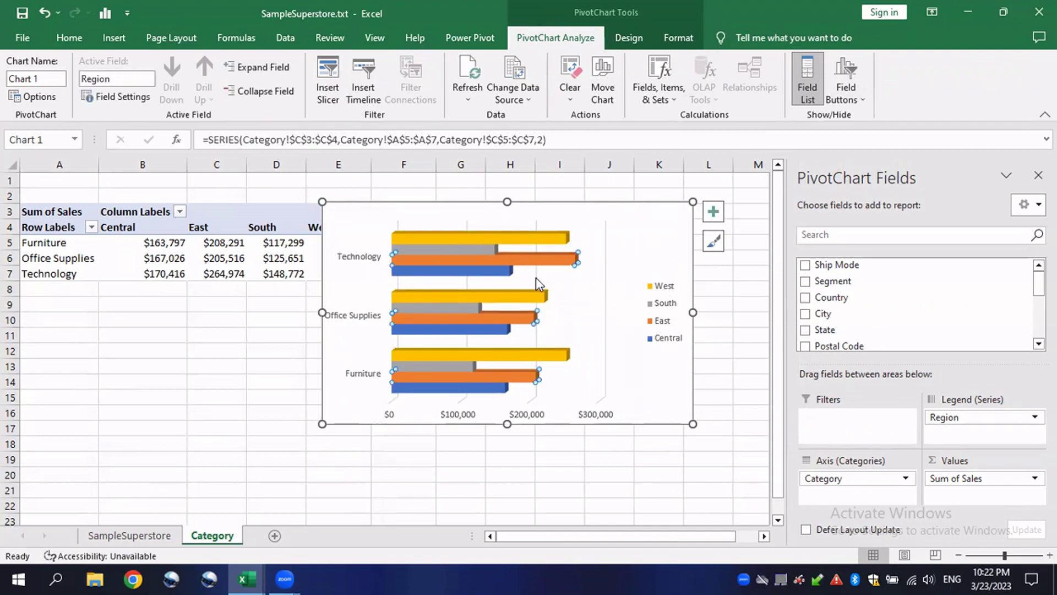
left_click(547, 410)
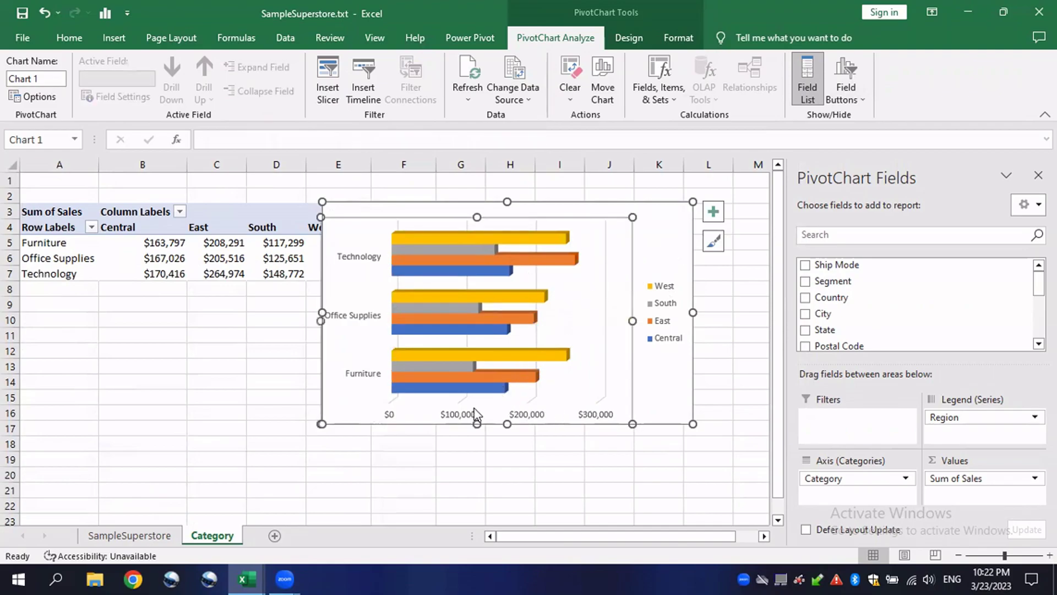
left_click_drag(657, 212, 634, 243)
left_click(447, 302)
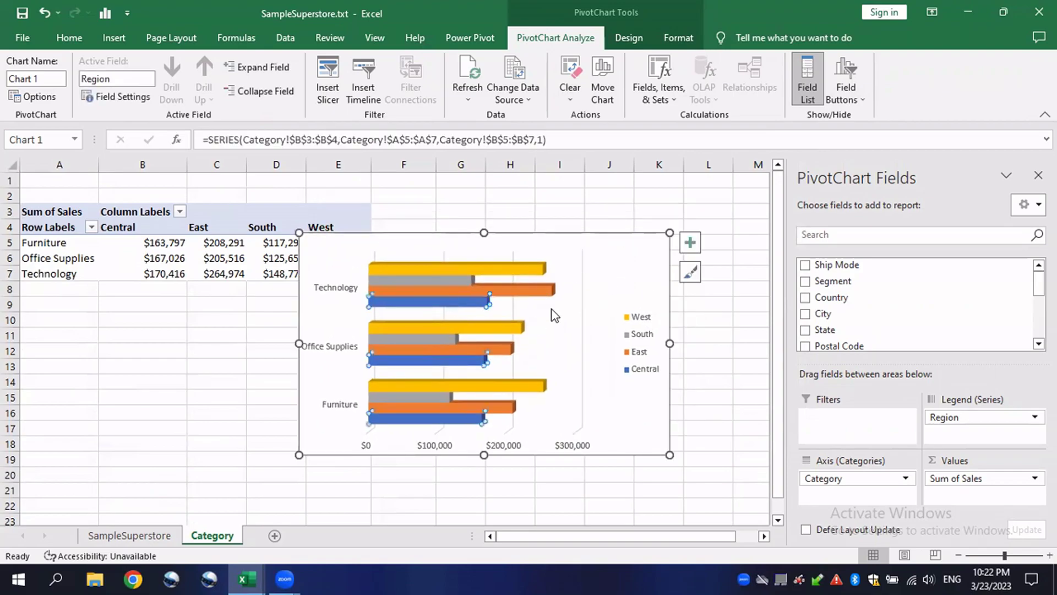
left_click(572, 279)
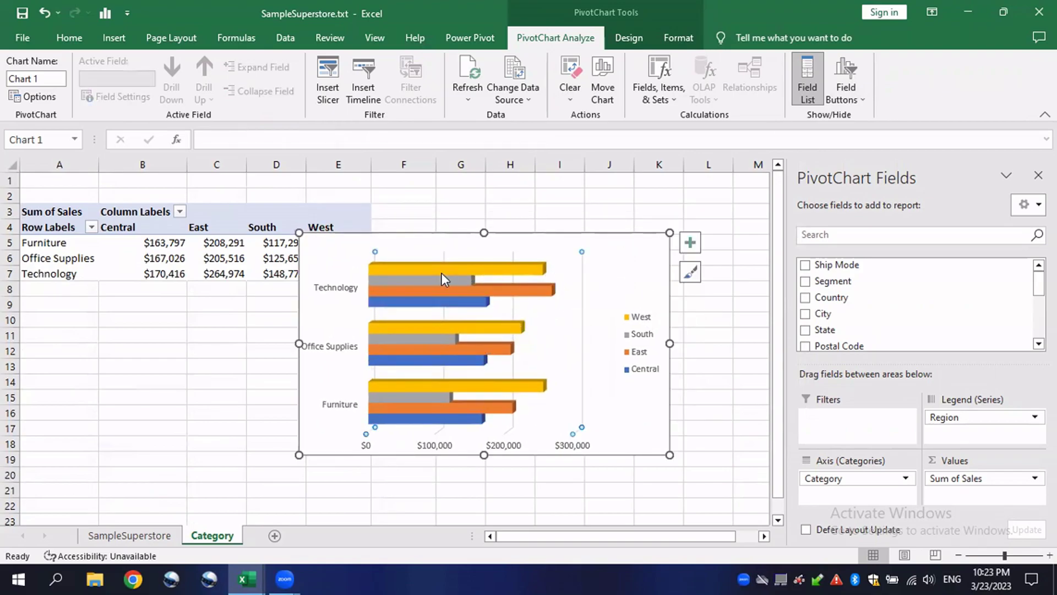
Try data labels on the PivotChart's bars and turn them off again.
left_click(692, 272)
left_click(685, 244)
left_click(687, 244)
left_click(728, 308)
left_click(728, 308)
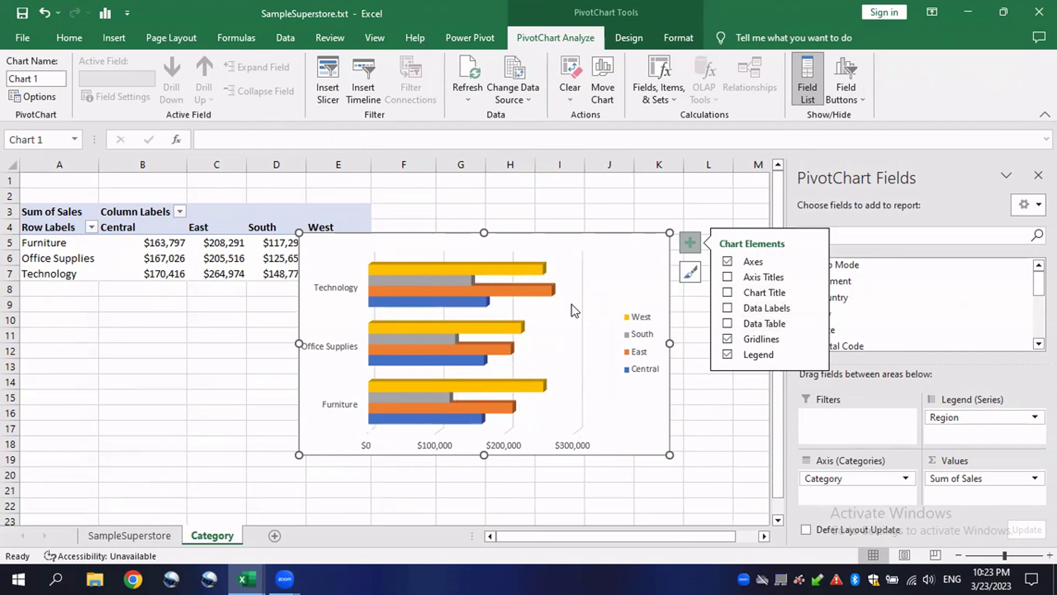
Open the formatting options of the horizontal value axis, close the PivotChart field list, and nudge the chart slightly down and left.
left_click(449, 282)
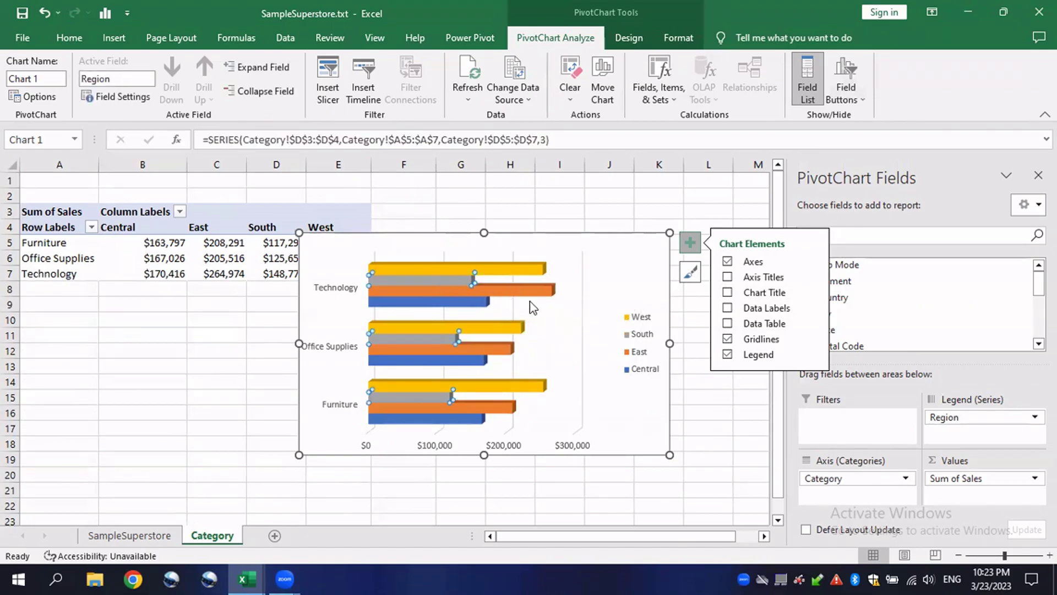
left_click(489, 290)
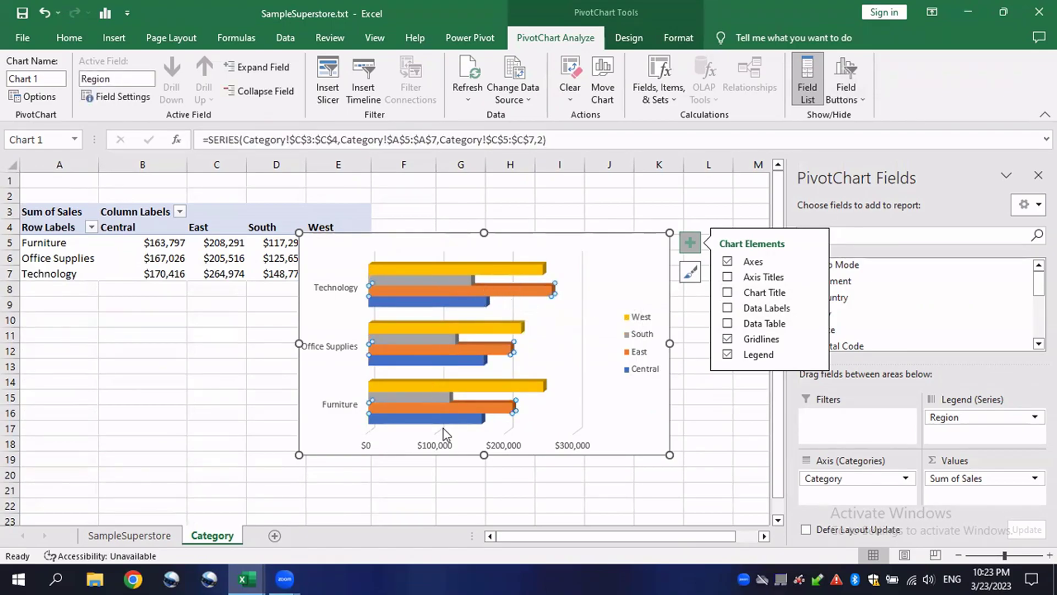
left_click(439, 445)
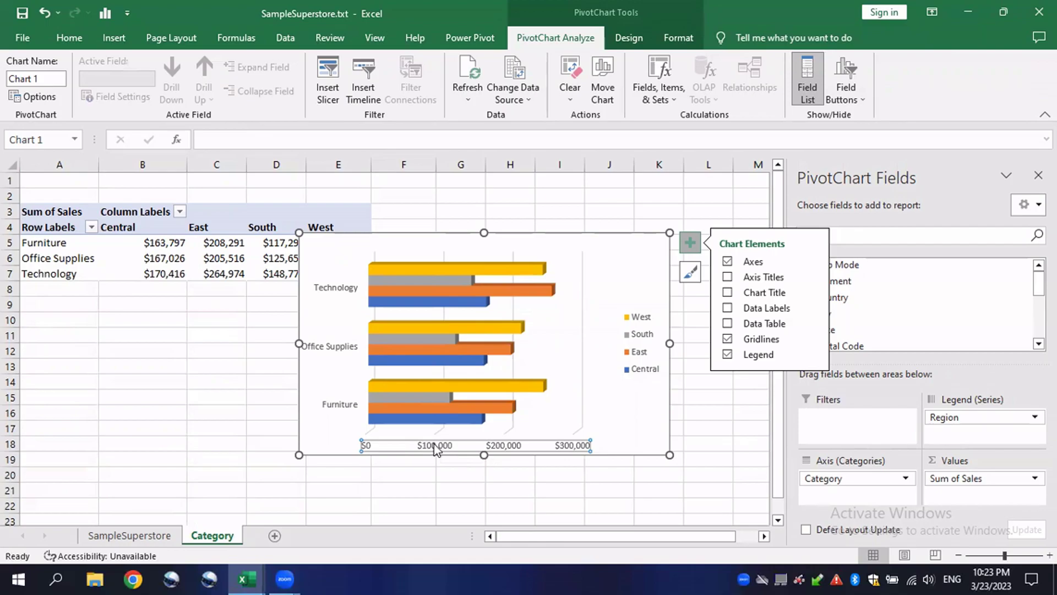
right_click(435, 449)
left_click(478, 432)
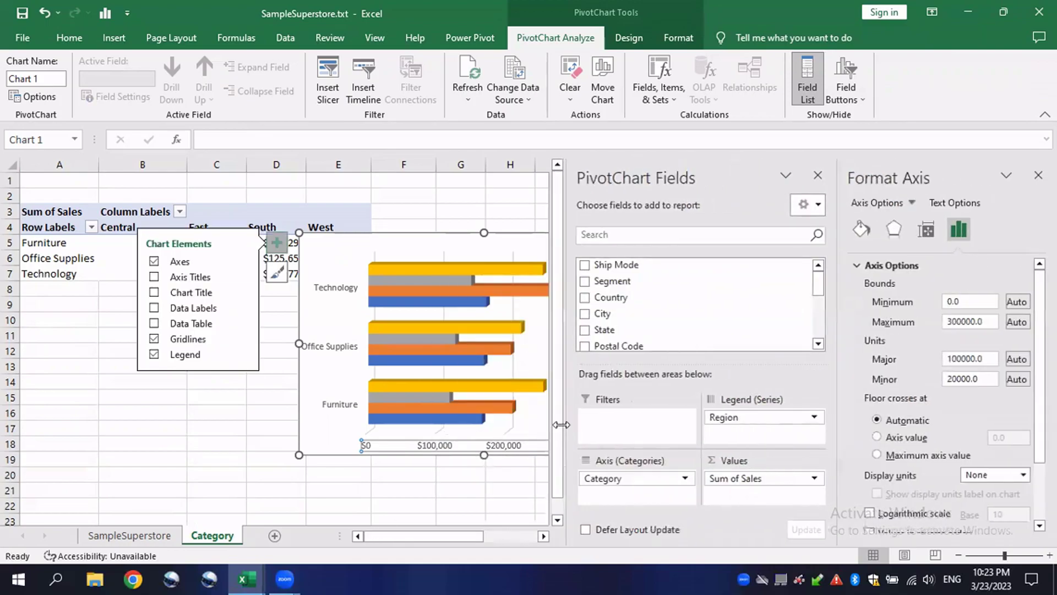
left_click(818, 176)
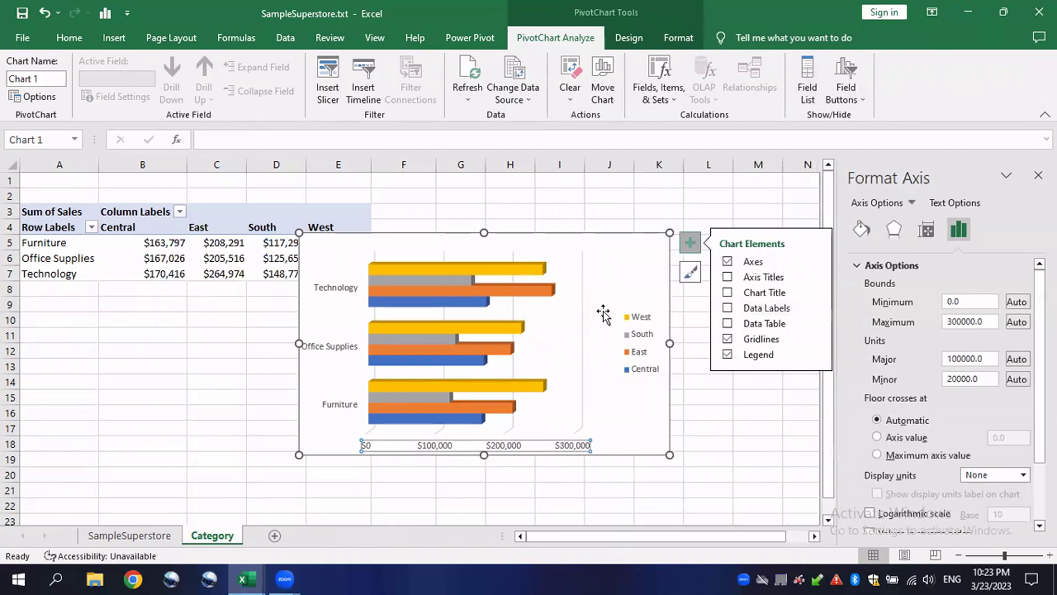
left_click_drag(566, 243, 557, 252)
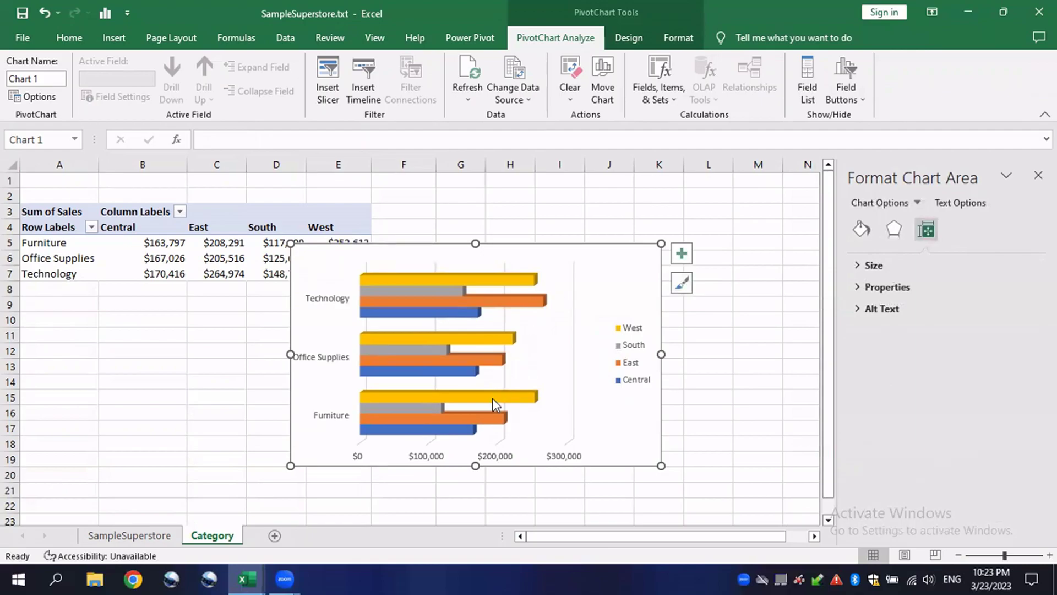
Set the major unit of the chart's horizontal value axis to 70000.
left_click(447, 456)
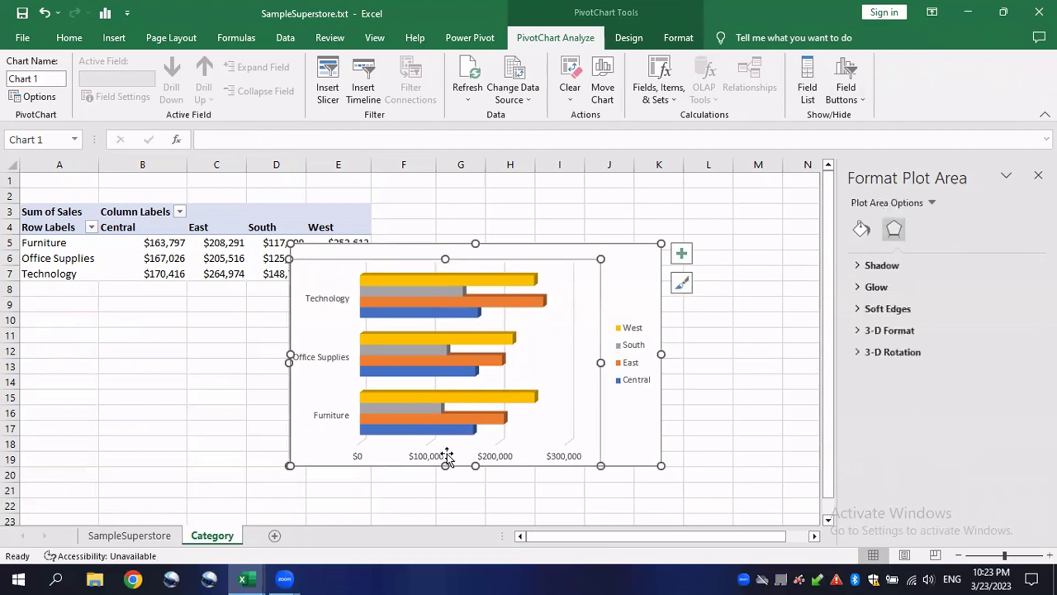
right_click(420, 461)
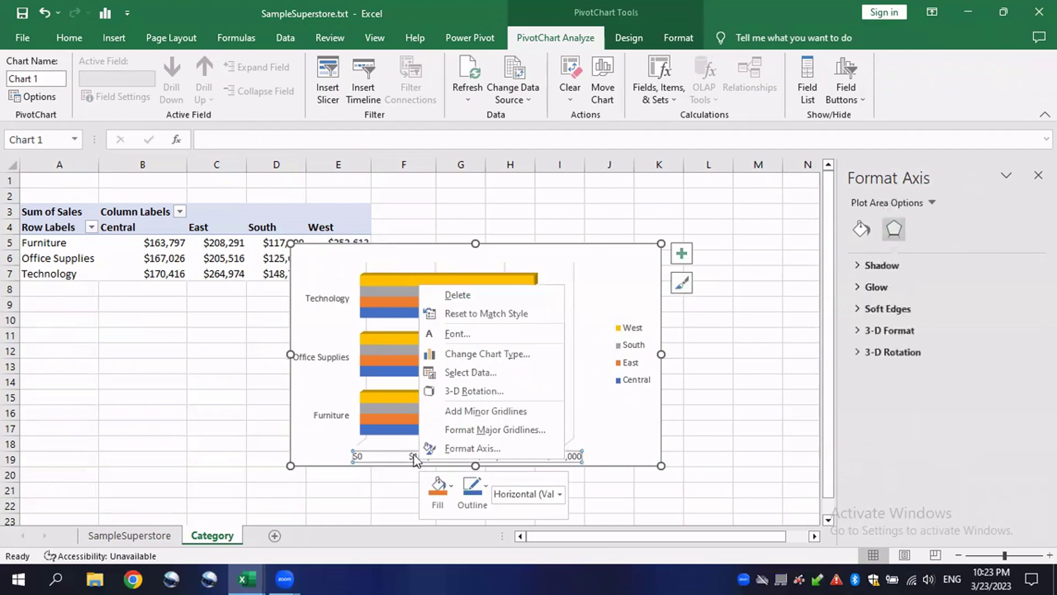
left_click(484, 447)
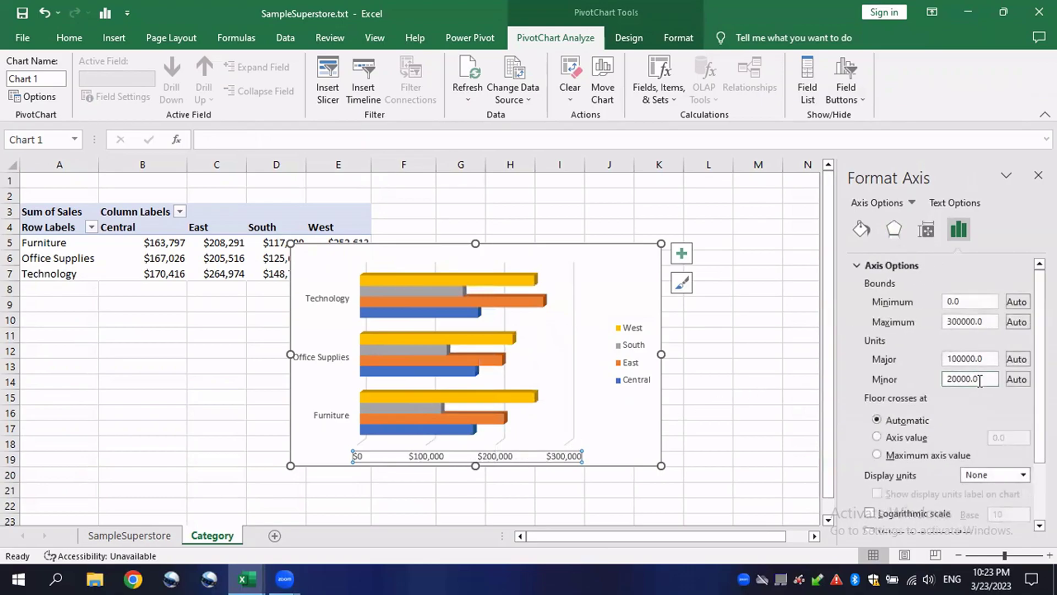
left_click(956, 360)
left_click(961, 359)
key("BackSpace")
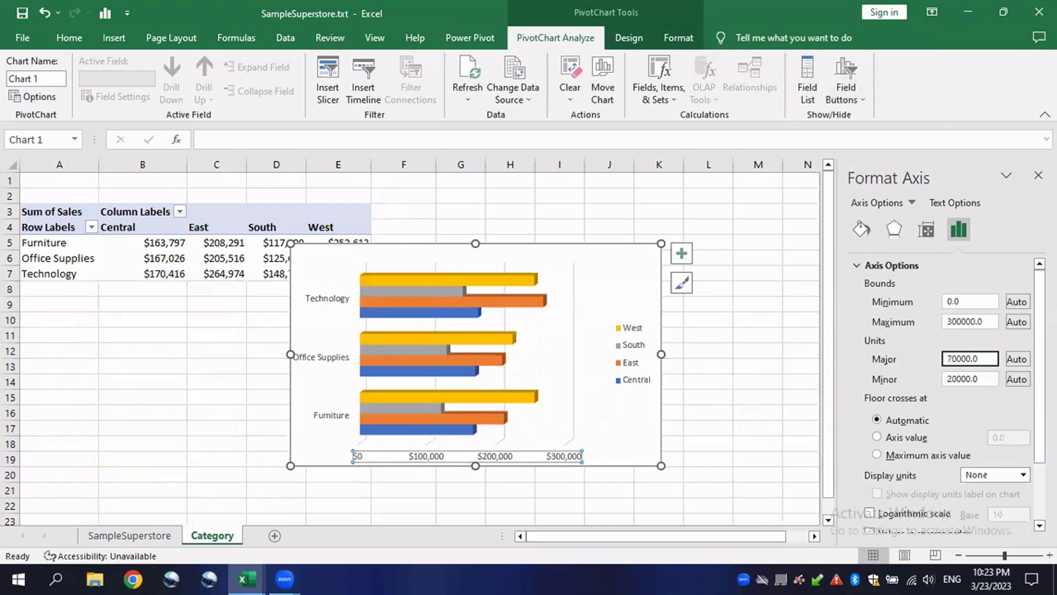
key("Return")
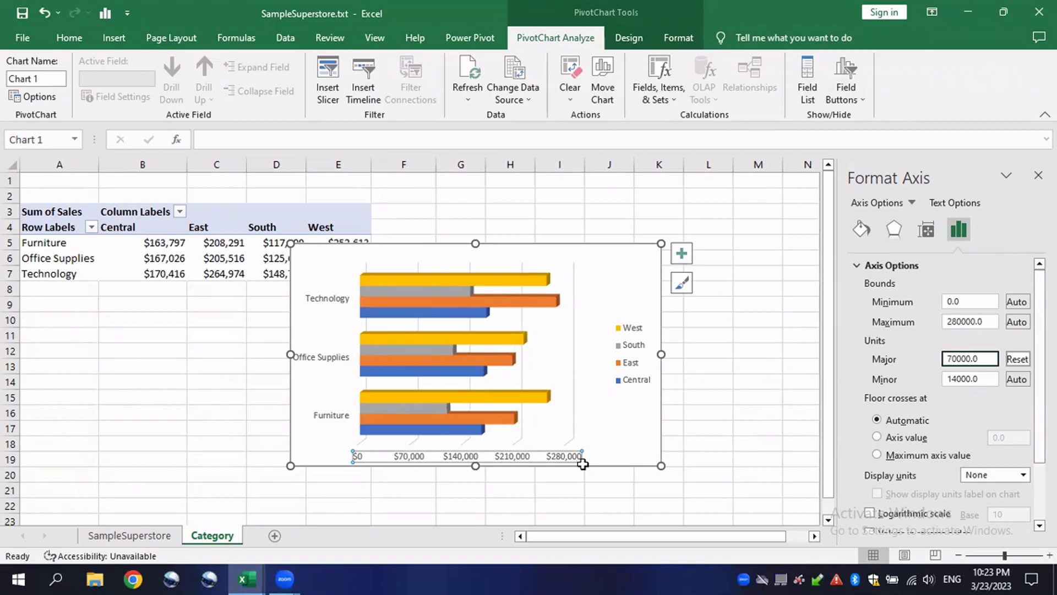
left_click(609, 449)
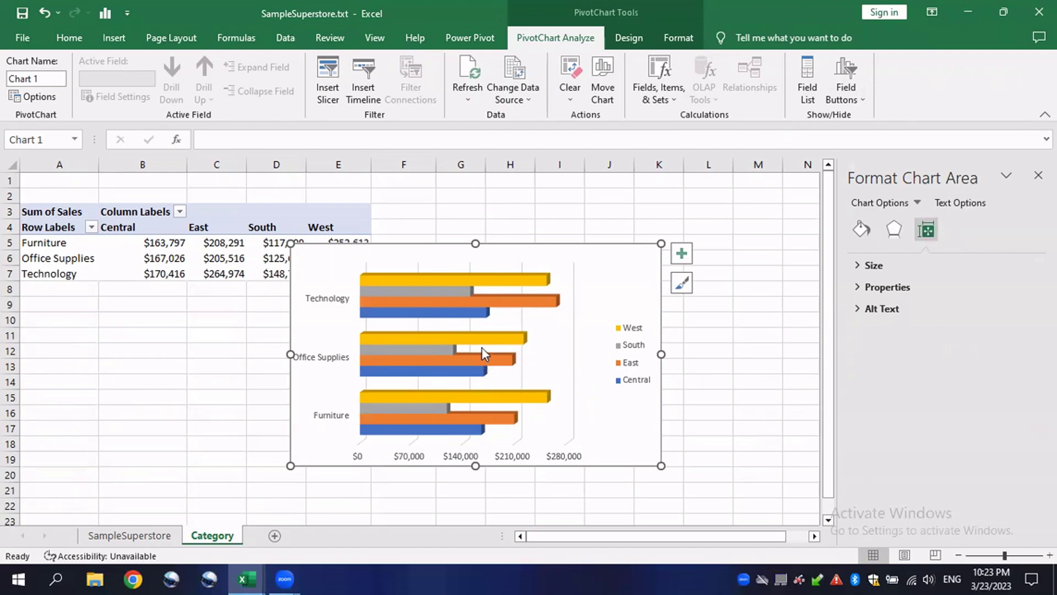
Apply the dark grey gradient chart style to the PivotChart.
left_click(627, 342)
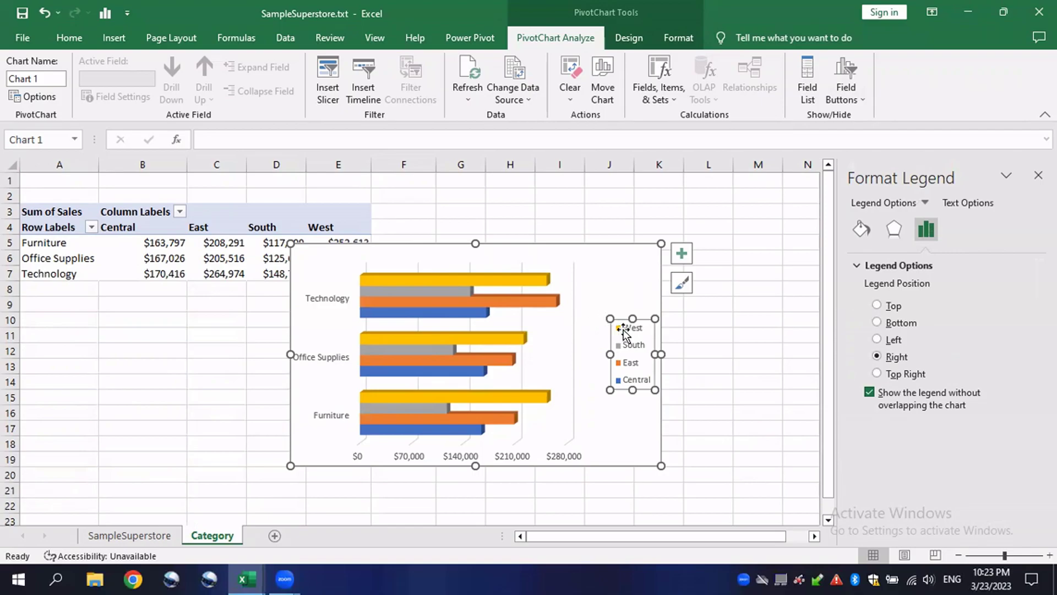
left_click(681, 284)
scroll(744, 428, "down", 5)
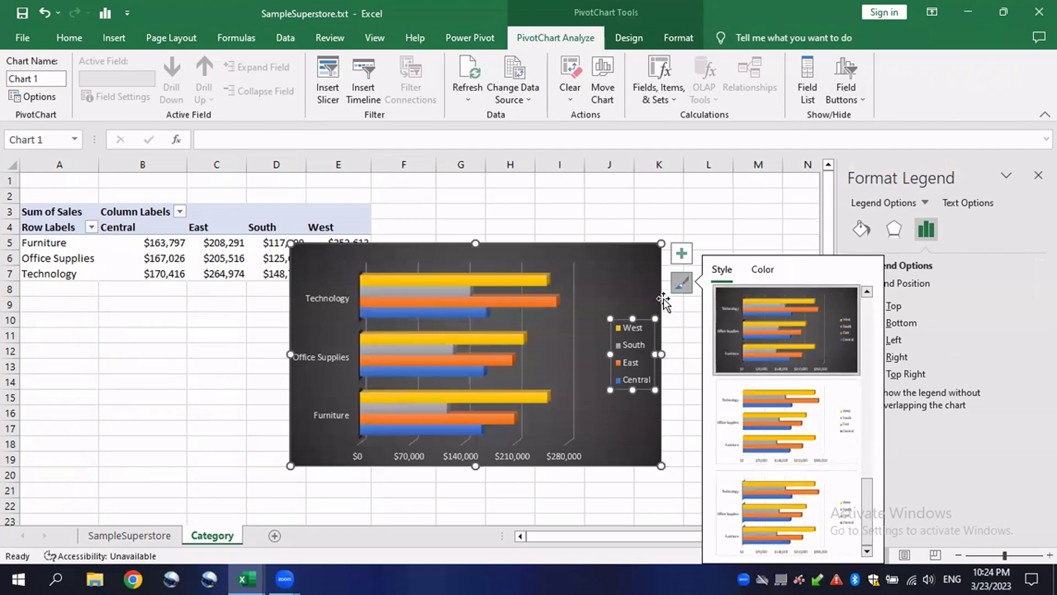
left_click(681, 284)
Examine the formatting options available for the chart's major gridlines, chart area, legend and Central data series.
left_click(572, 332)
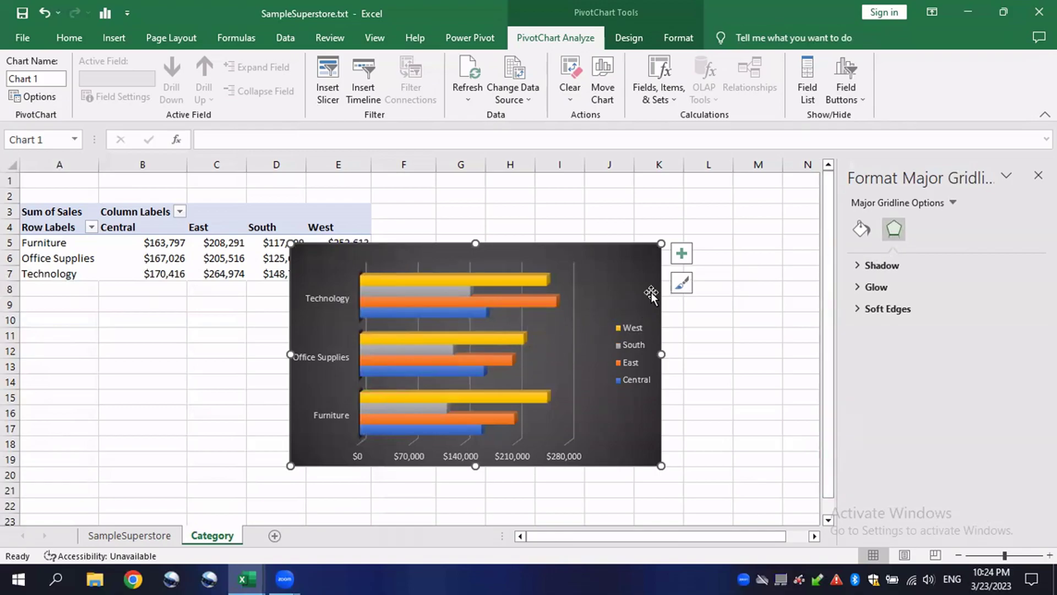
left_click(598, 307)
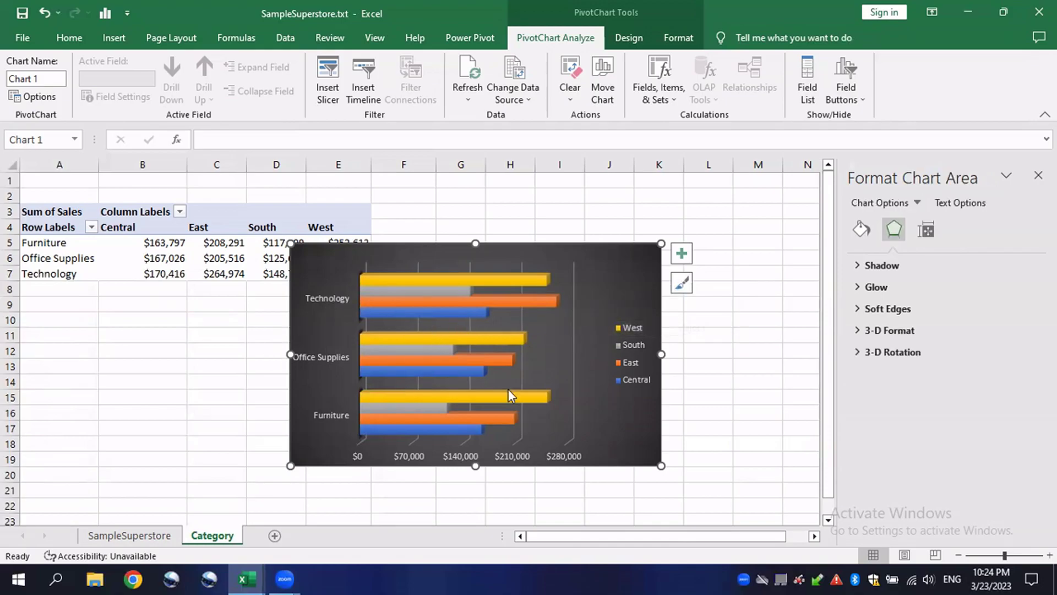
left_click(624, 338)
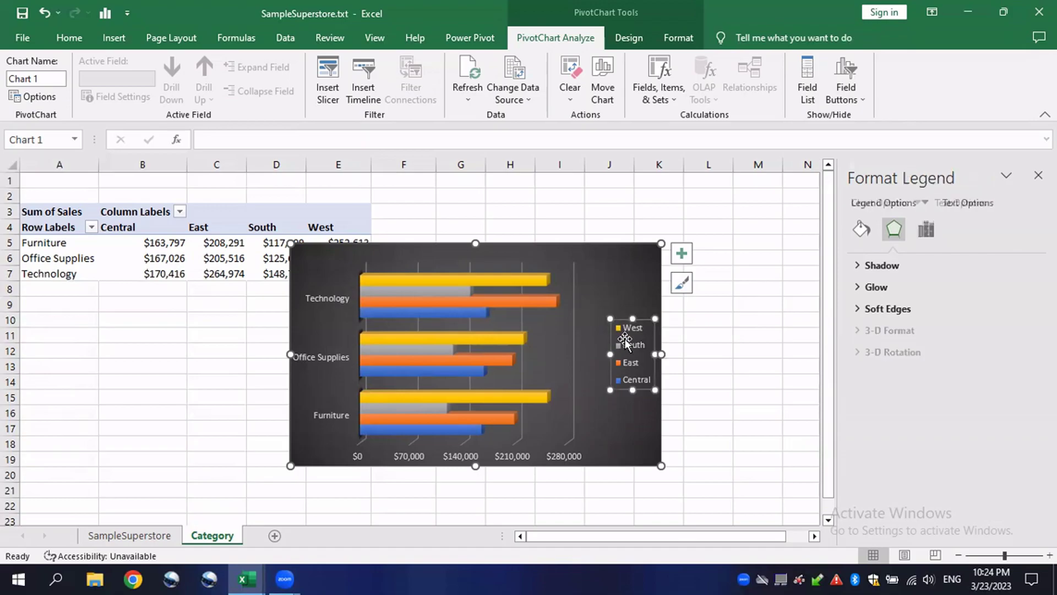
left_click(924, 203)
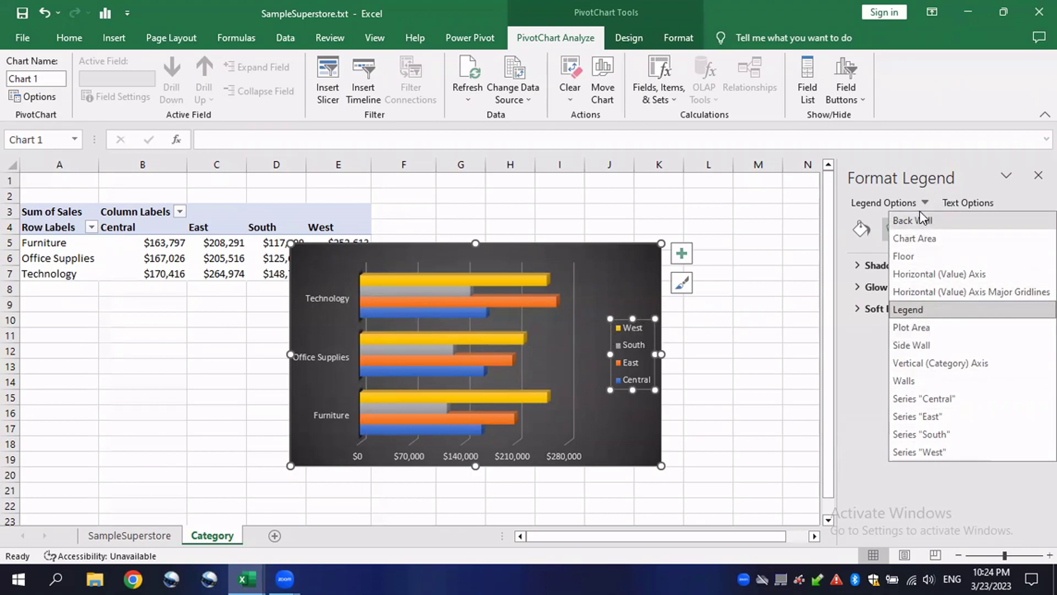
left_click(573, 297)
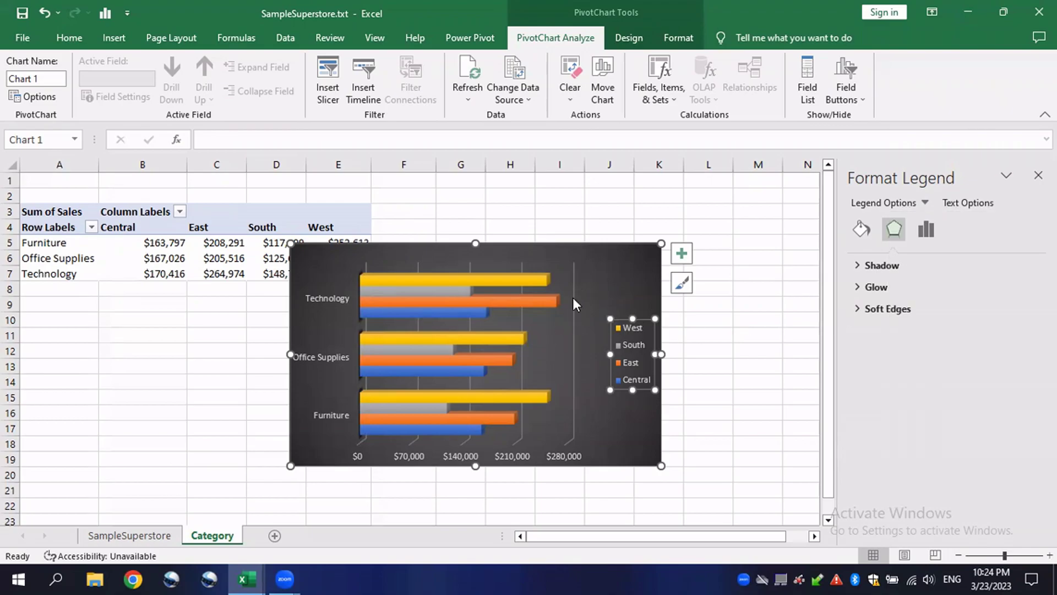
left_click(572, 297)
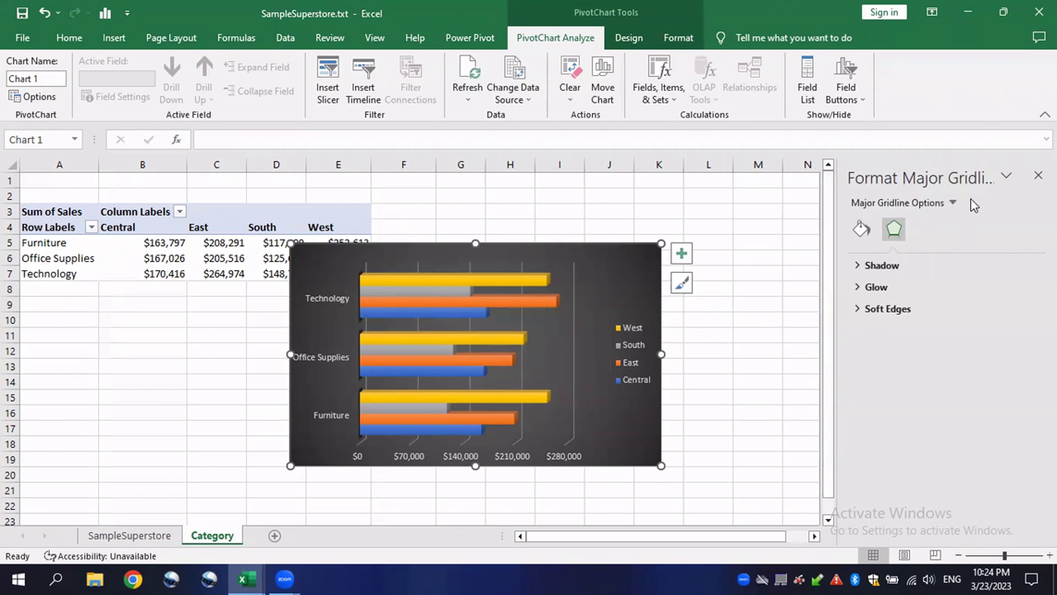
left_click(632, 337)
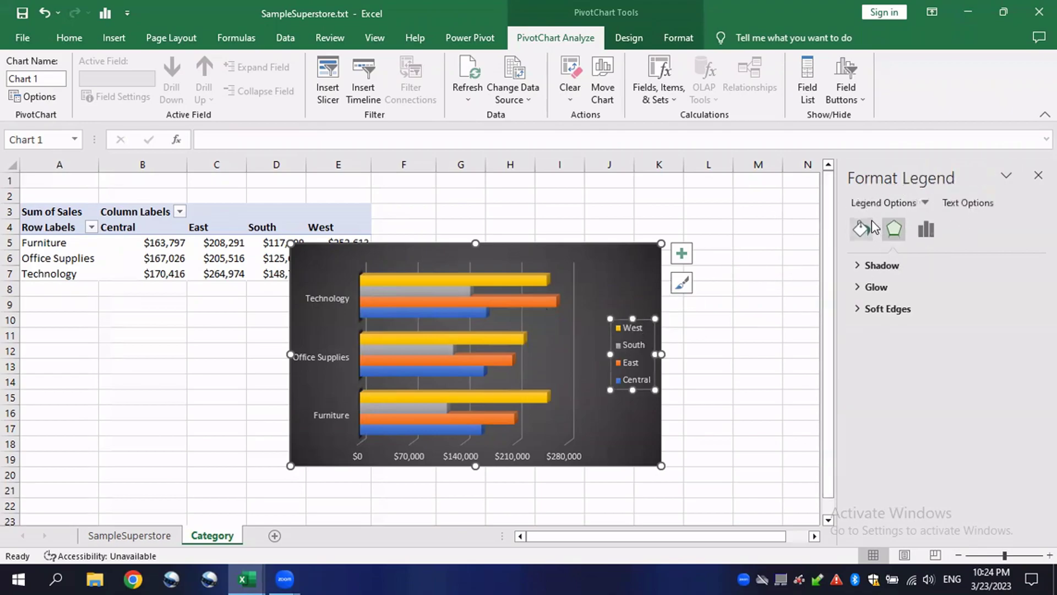
left_click(422, 312)
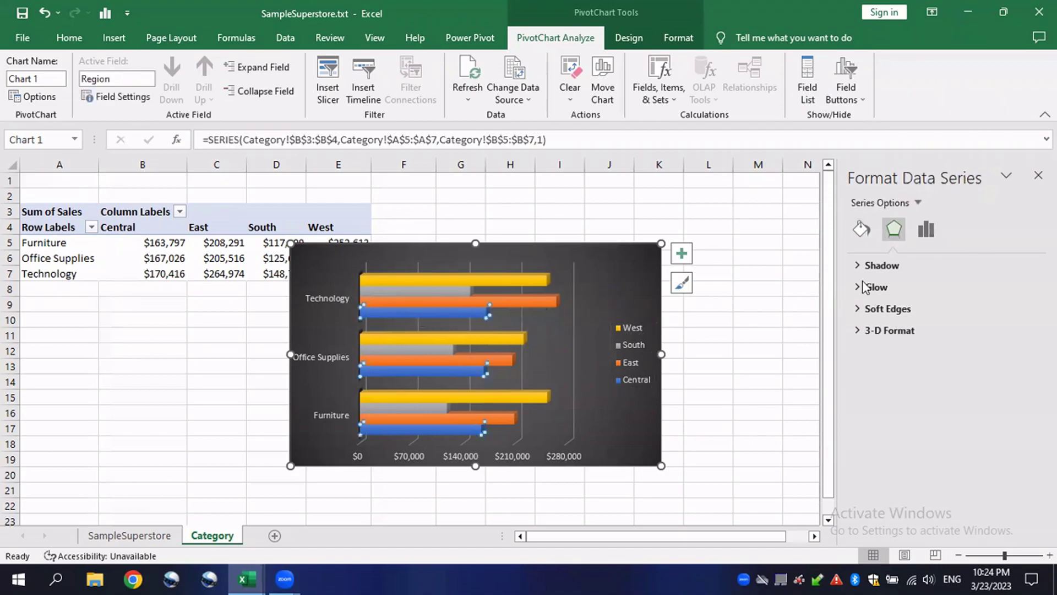
Hide the chart's major gridlines by setting their line to No line.
left_click(571, 307)
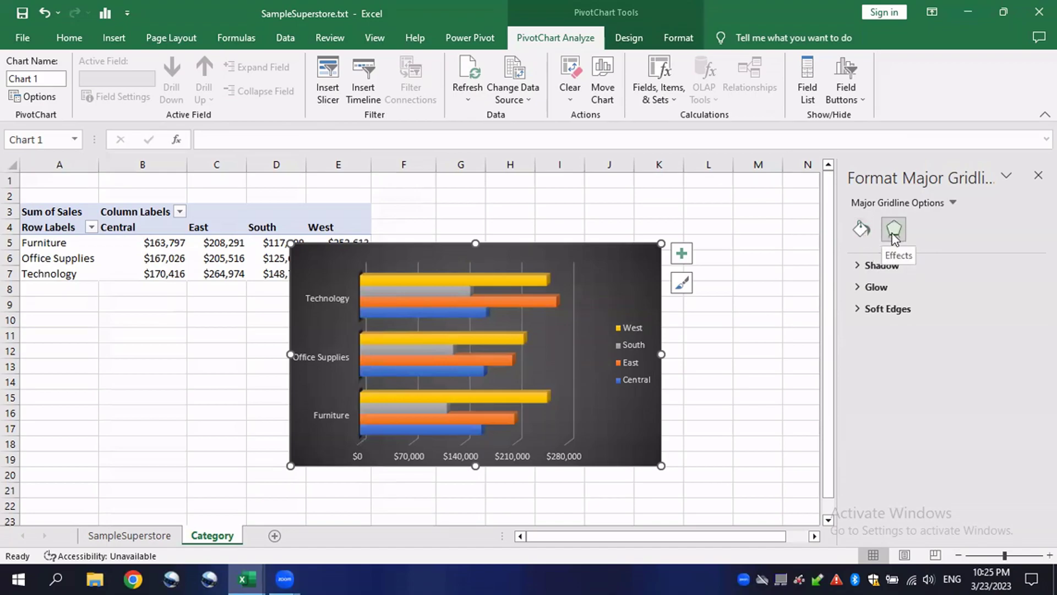
left_click(861, 230)
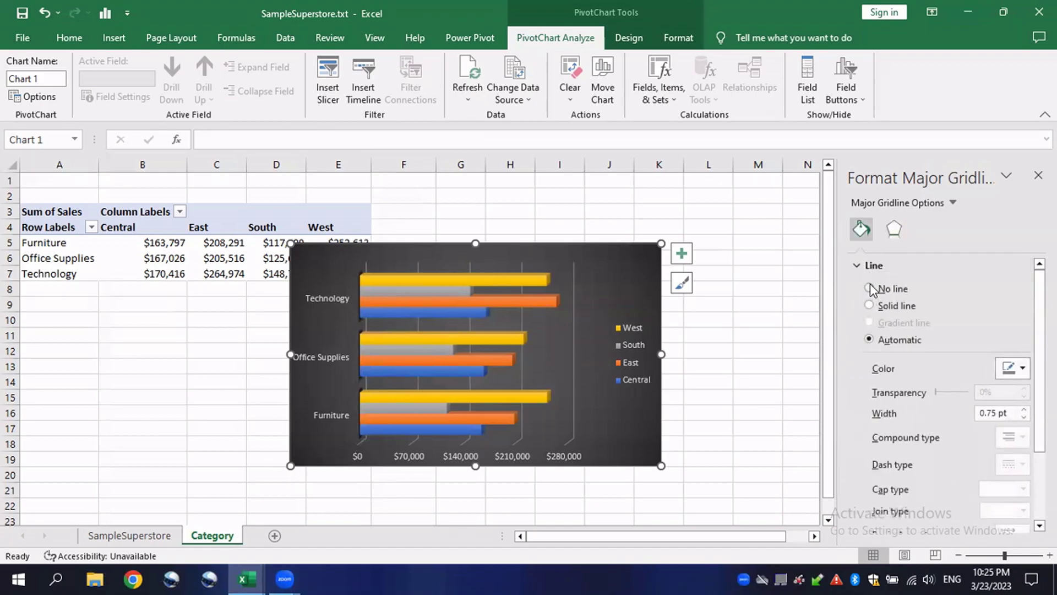
left_click(869, 288)
Shrink the PivotChart and move it beside the PivotTable, covering about columns F to L and rows 4 to 15.
left_click(609, 292)
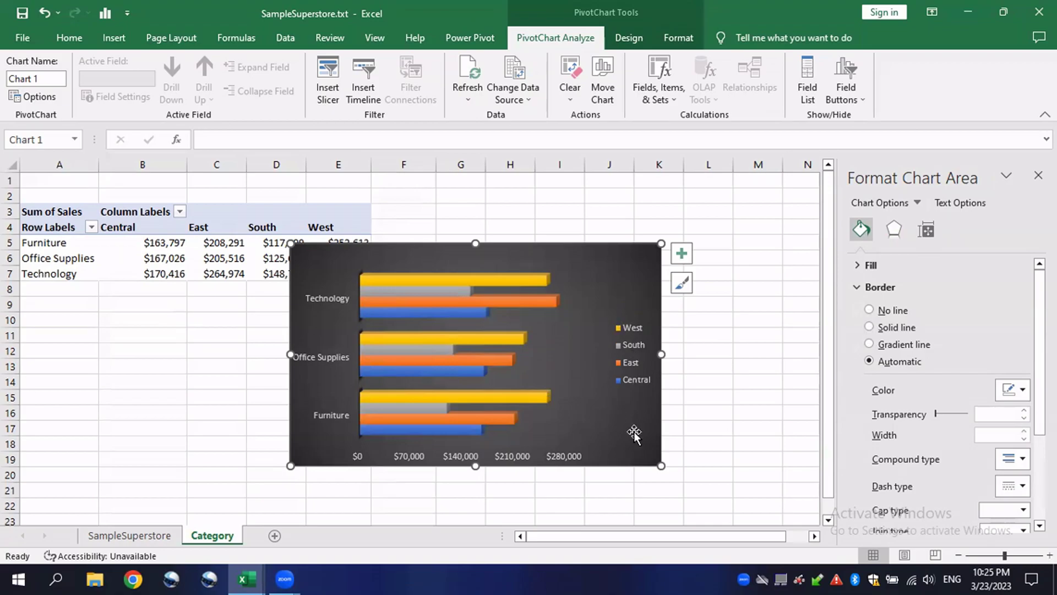
left_click_drag(656, 463, 614, 437)
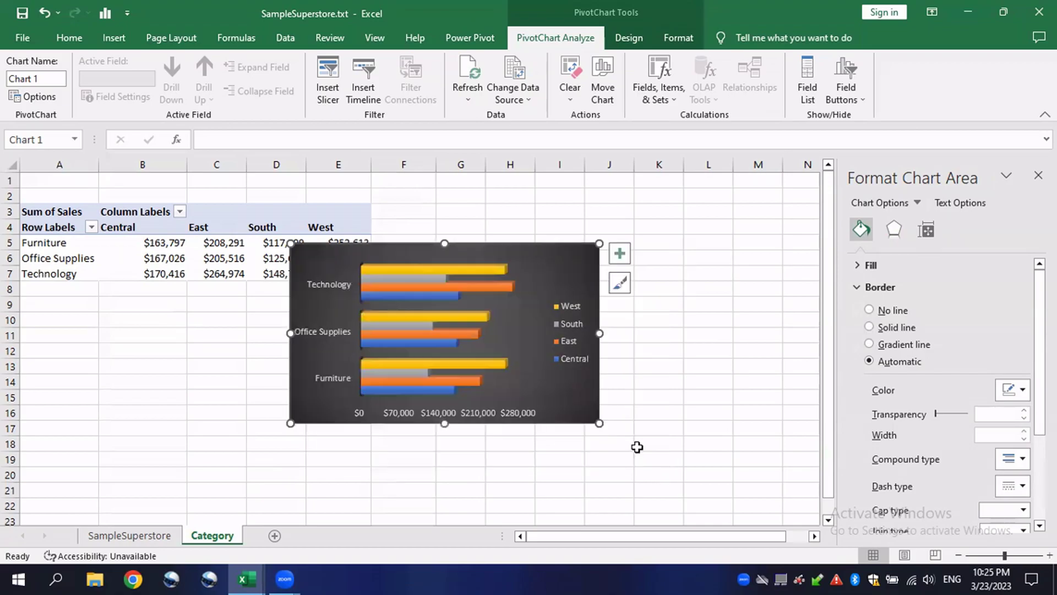
left_click(565, 257)
left_click_drag(566, 258, 685, 241)
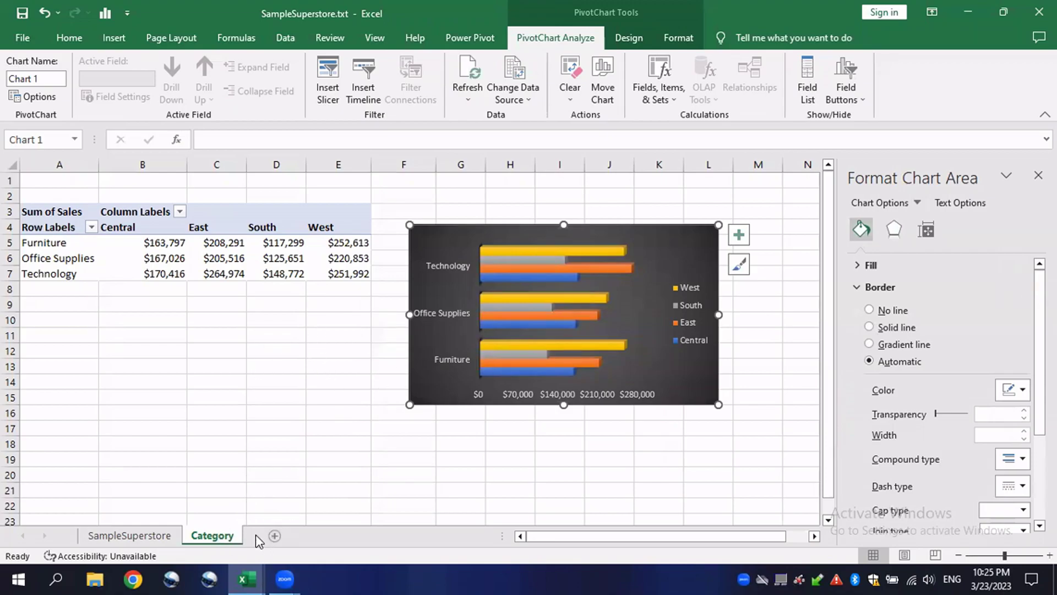
Add a blank worksheet and try to insert a PivotChart at its cell A1.
left_click(126, 535)
left_click(211, 535)
left_click(274, 535)
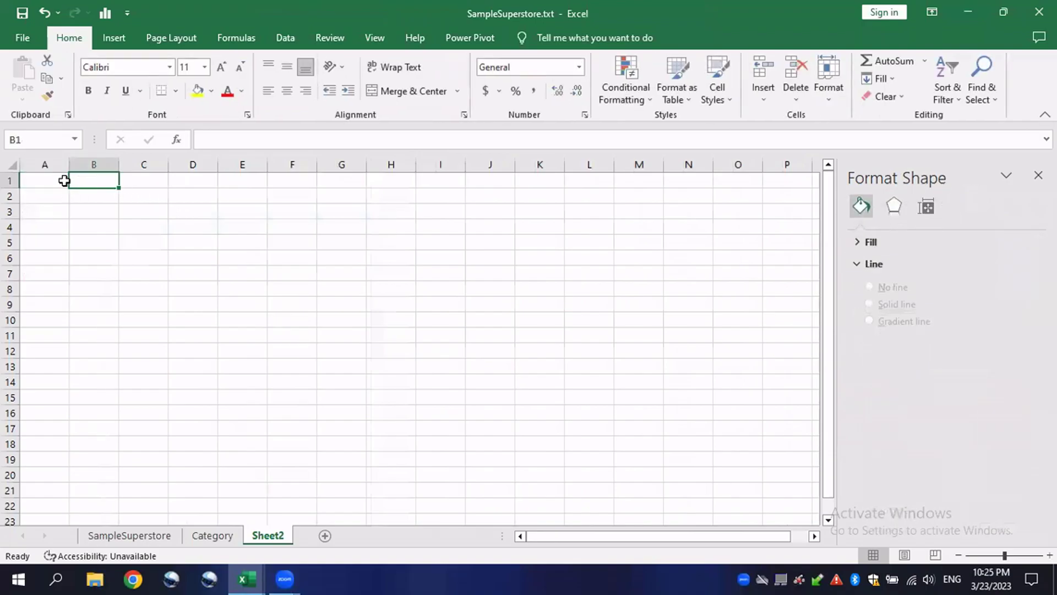
left_click(113, 38)
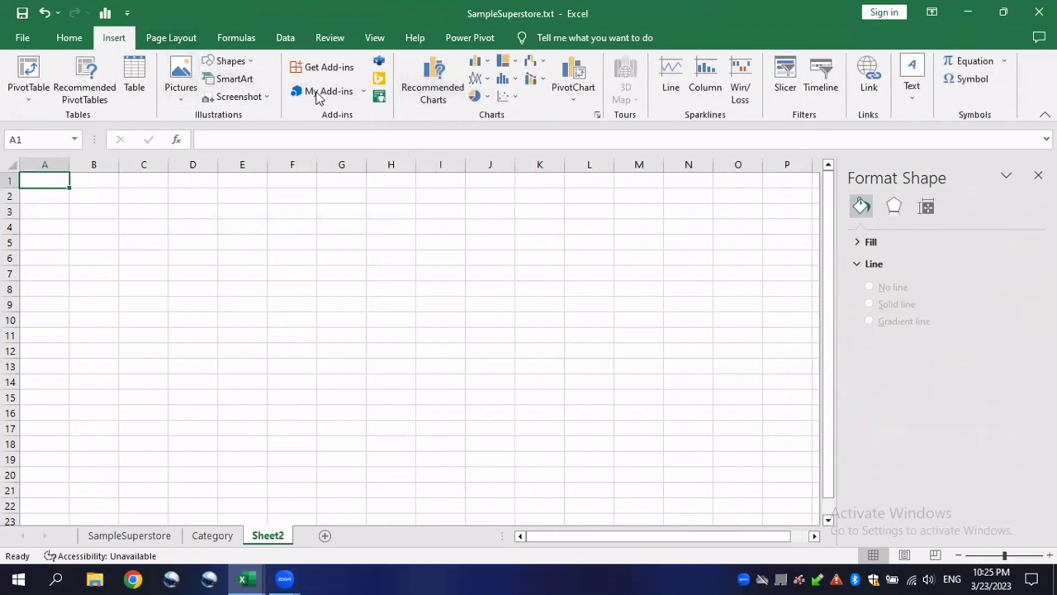
left_click(563, 91)
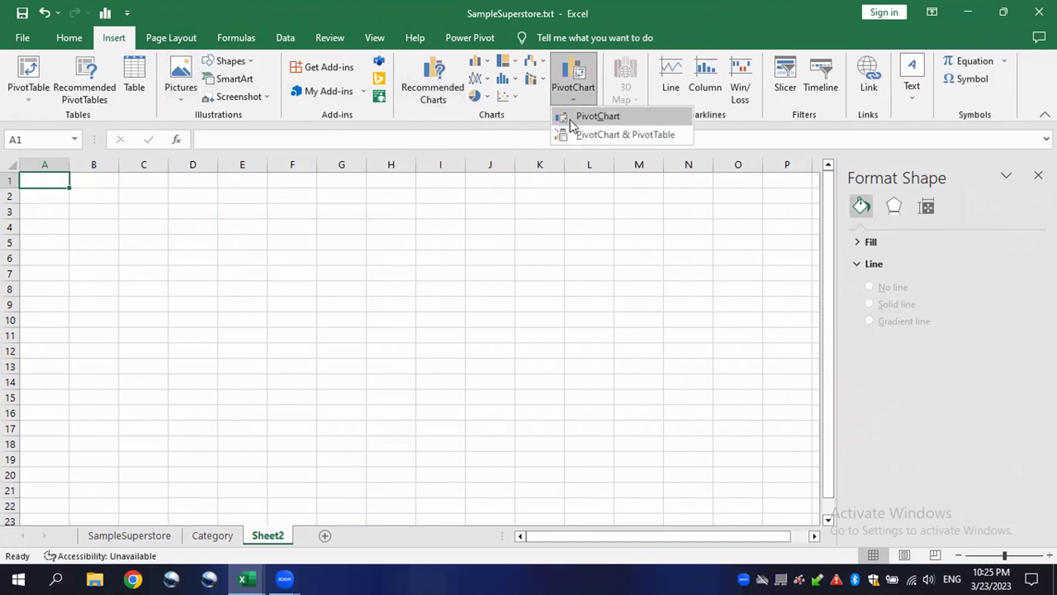
left_click(597, 116)
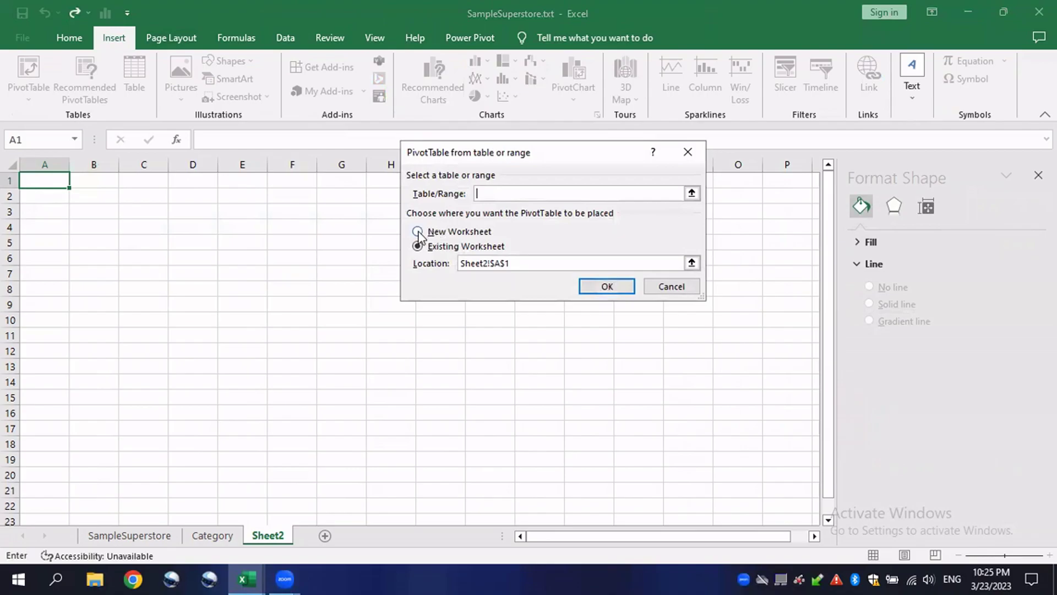
left_click(691, 194)
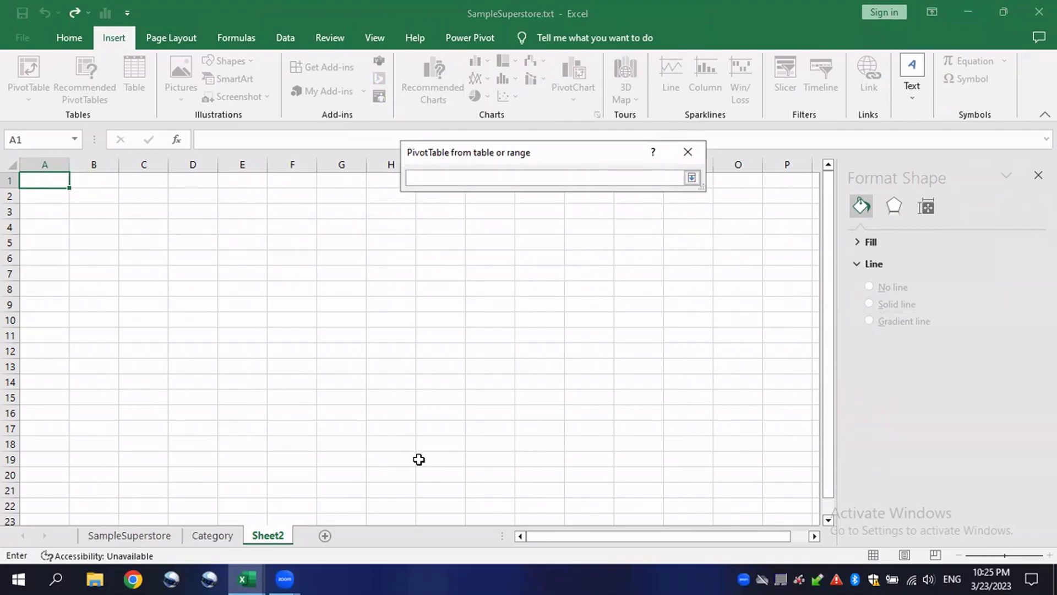
left_click(688, 151)
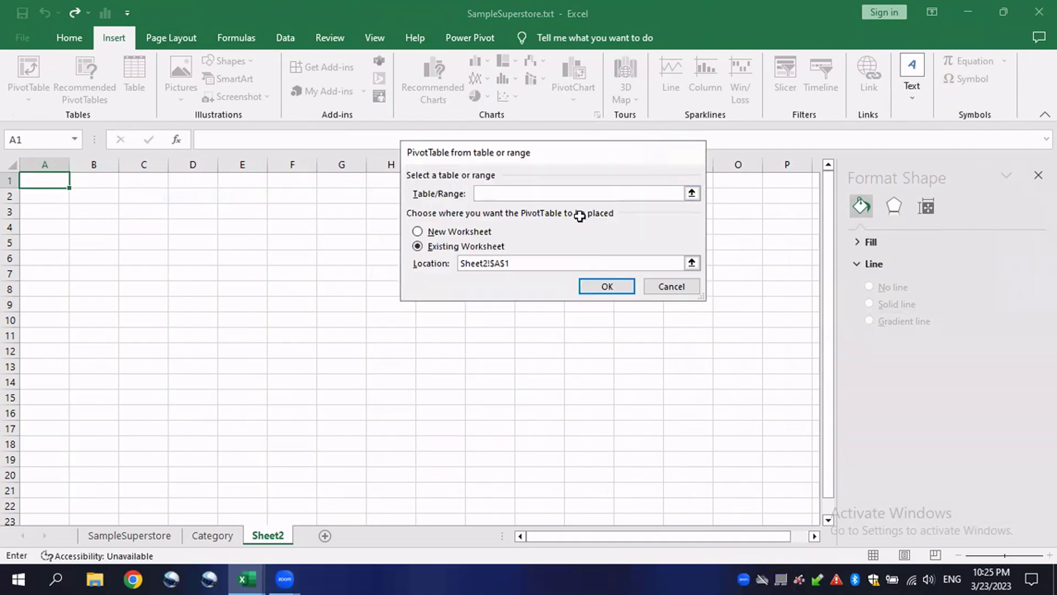
left_click(687, 152)
Delete the blank worksheet Sheet2 and select the Office Supplies sales value for East in the Category PivotTable.
right_click(267, 542)
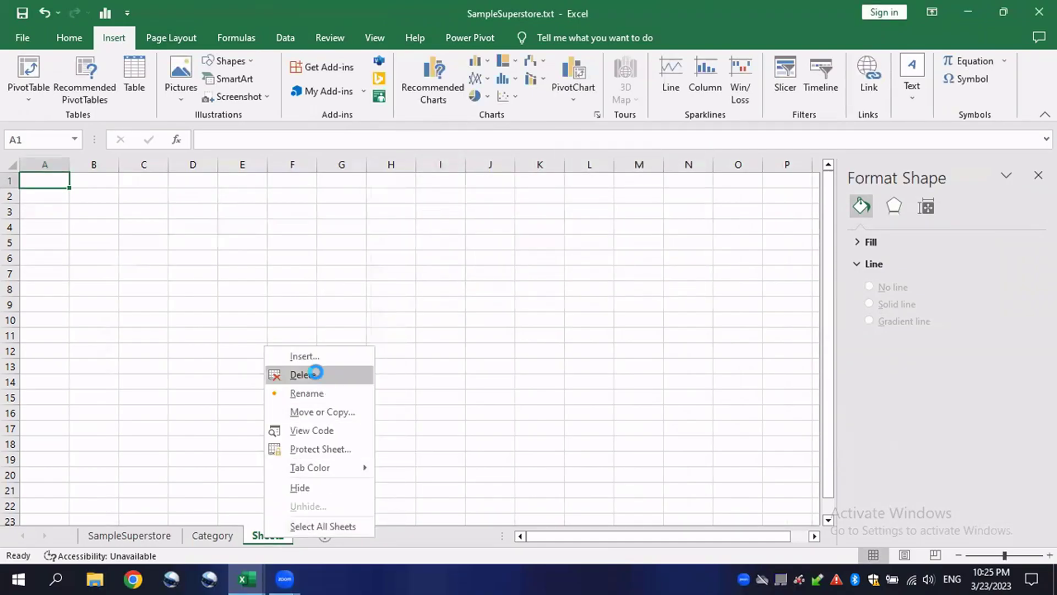
left_click(308, 375)
left_click(193, 259)
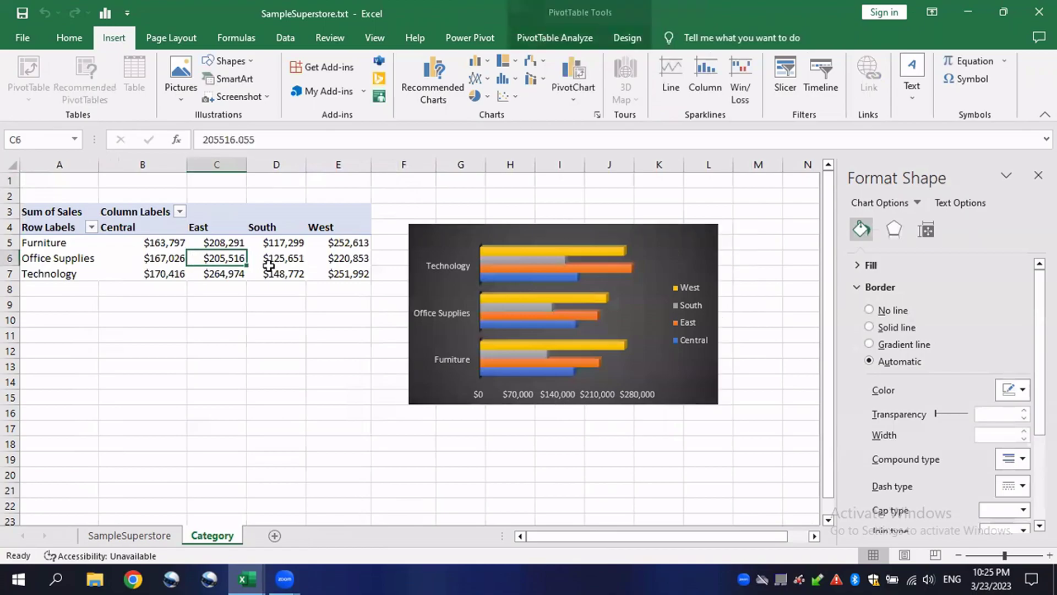